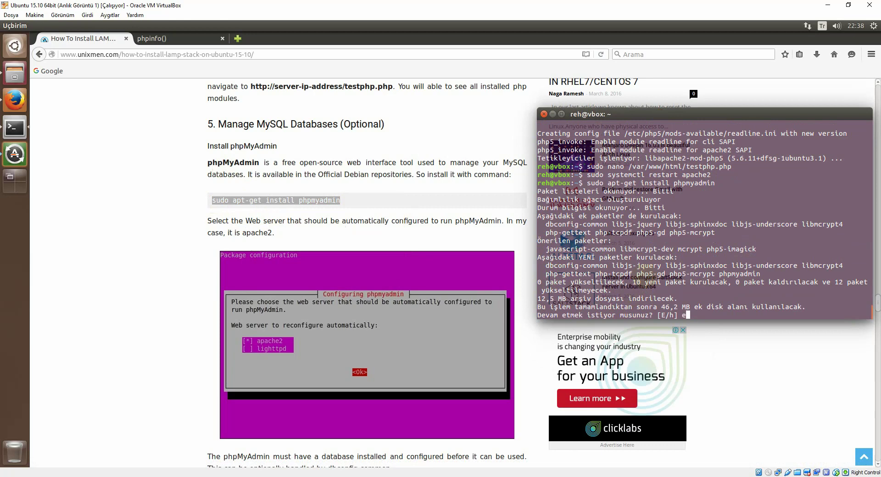
Step: Confirm the phpMyAdmin package download and select apache2 as the web server
key("Return")
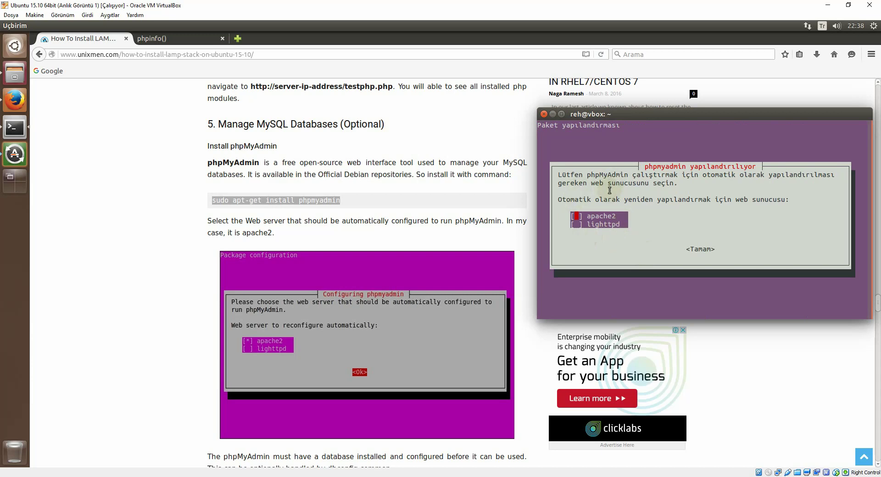
key("space")
left_click(587, 229)
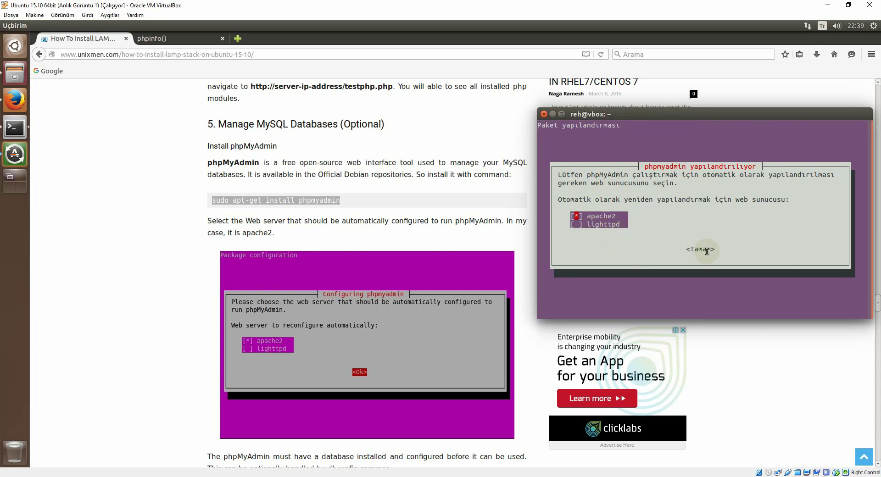
key("Tab")
key("Return")
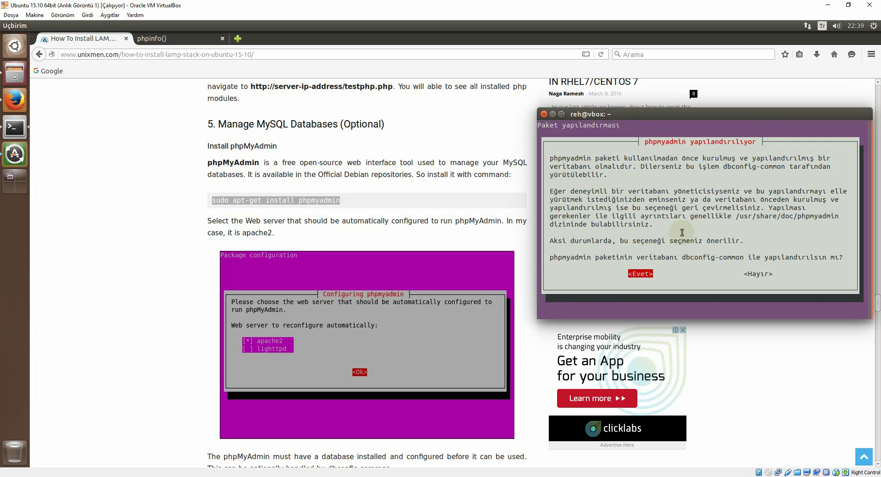
Step: Accept dbconfig-common database setup and set the application and MySQL administrator passwords
key("Return")
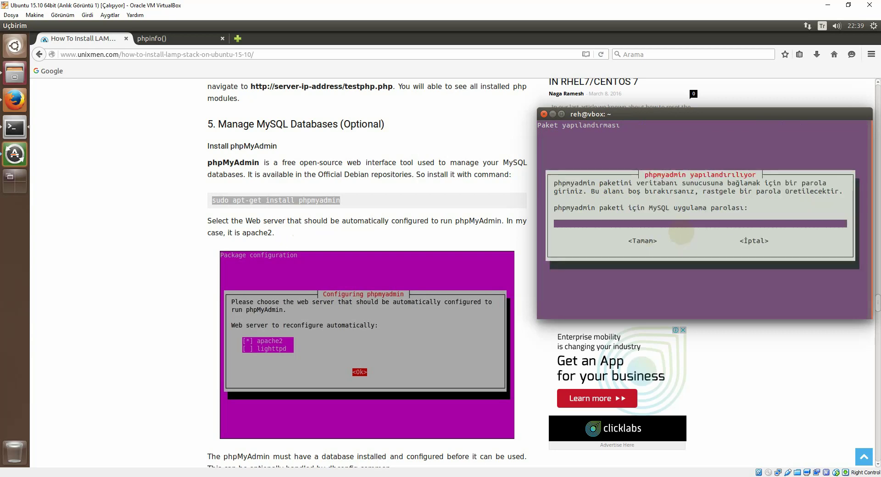
key("Tab")
key("Return")
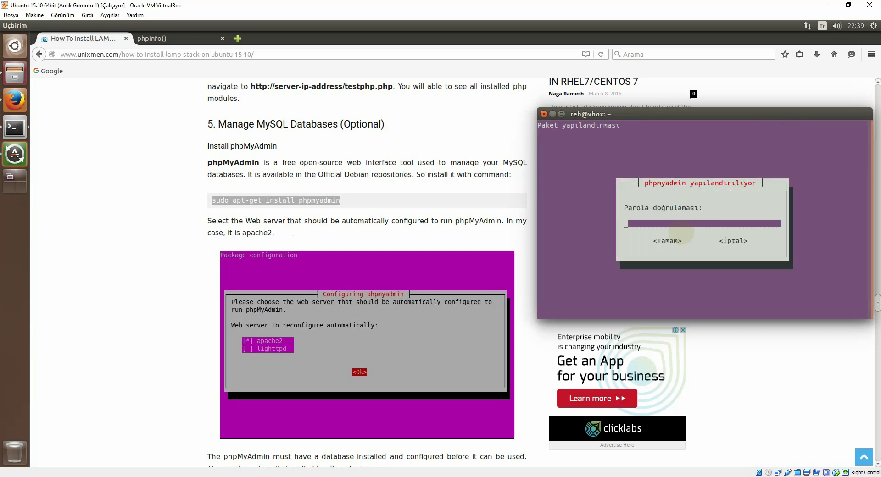
key("Tab")
key("Return")
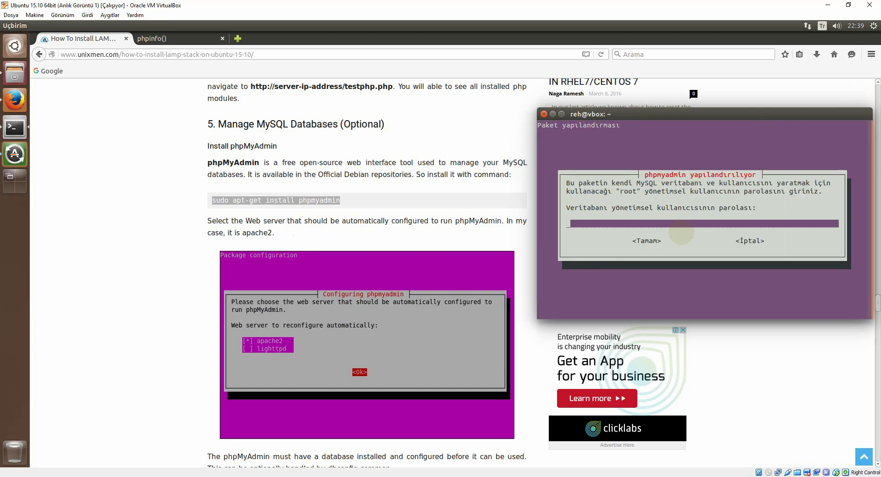
key("Tab")
key("Return")
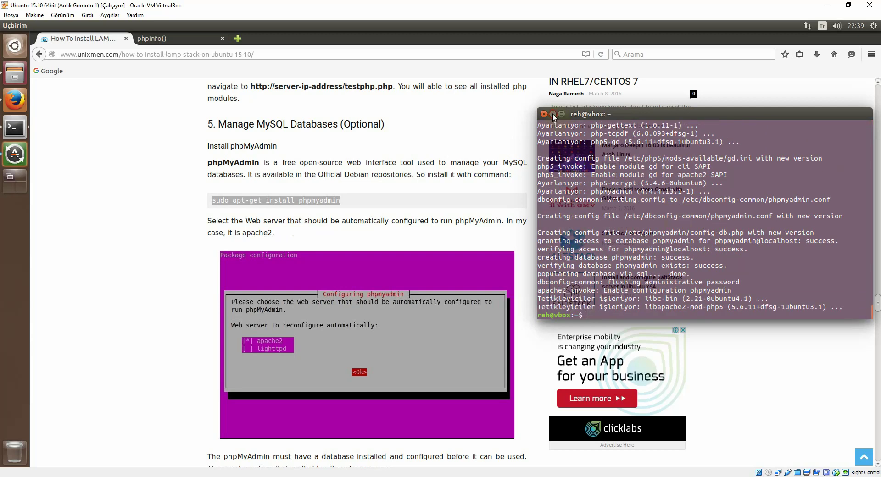
Step: Load localhost/phpmyadmin in Firefox
left_click(552, 115)
left_click(152, 38)
left_click(159, 55)
key("BackSpace")
key("BackSpace")
key("BackSpace")
key("BackSpace")
key("BackSpace")
key("BackSpace")
key("BackSpace")
key("BackSpace")
key("BackSpace")
key("BackSpace")
key("BackSpace")
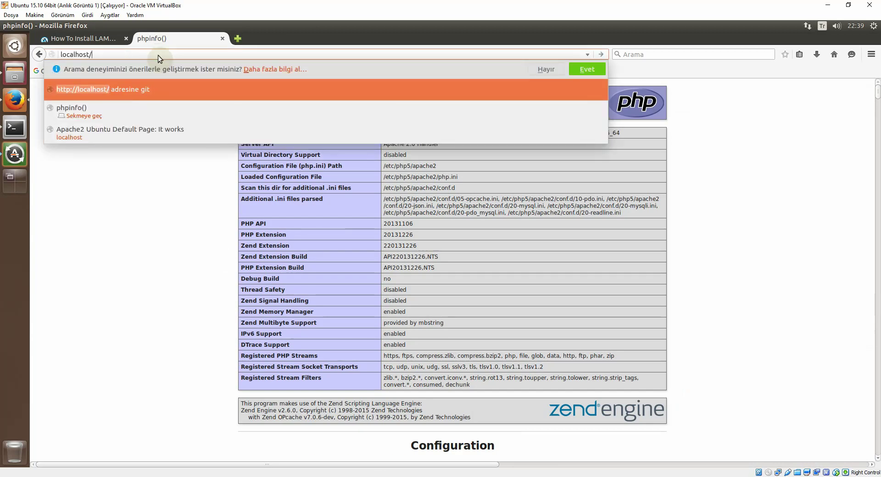
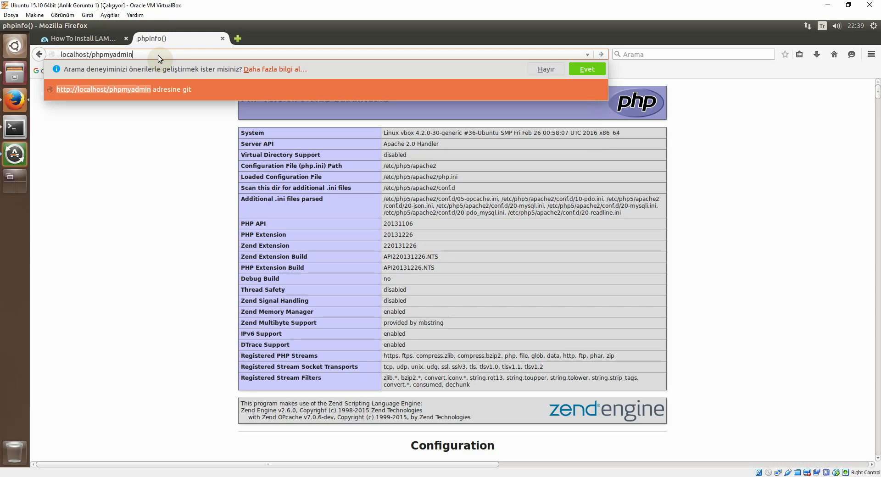
key("Return")
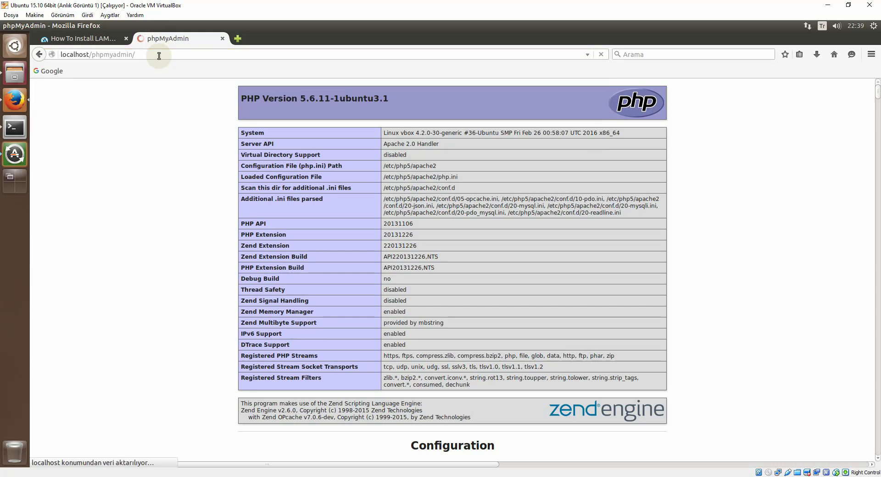
Step: Log in with the root account and dismiss the save-password prompt
left_click(449, 251)
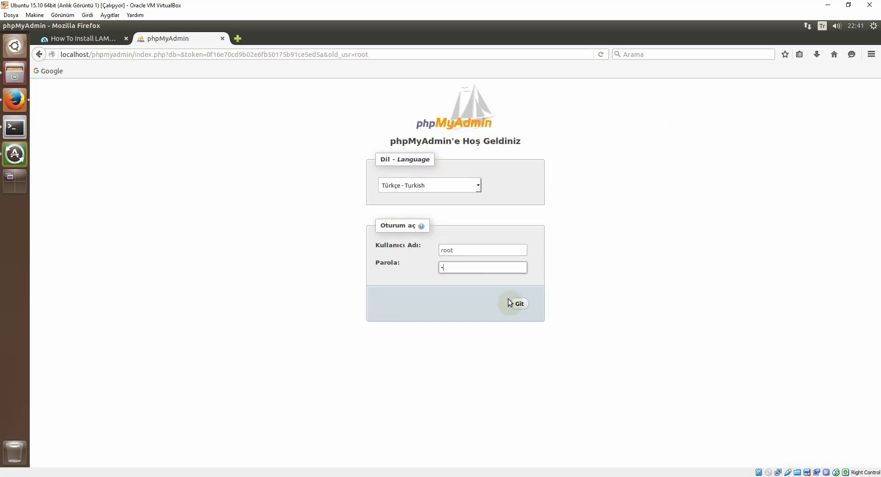
left_click(519, 303)
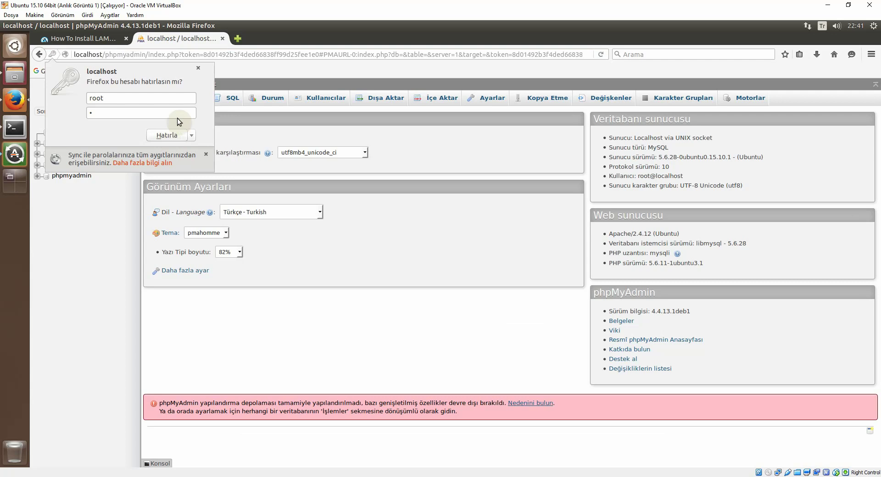
left_click(198, 68)
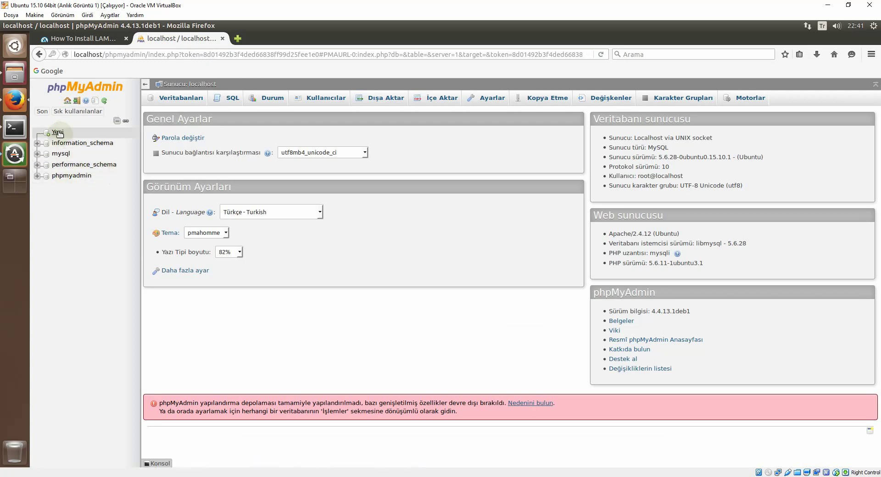
Step: Create the 'deneme' database with utf8_turkish_ci collation
left_click(58, 132)
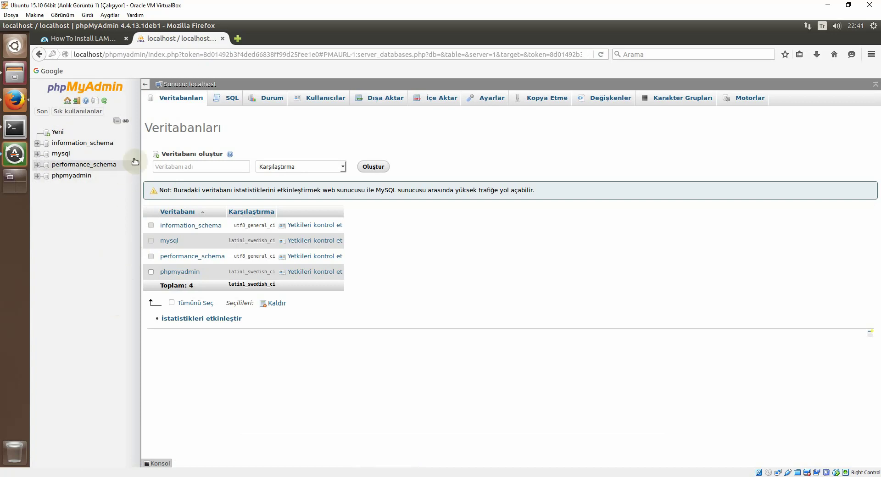
left_click(209, 167)
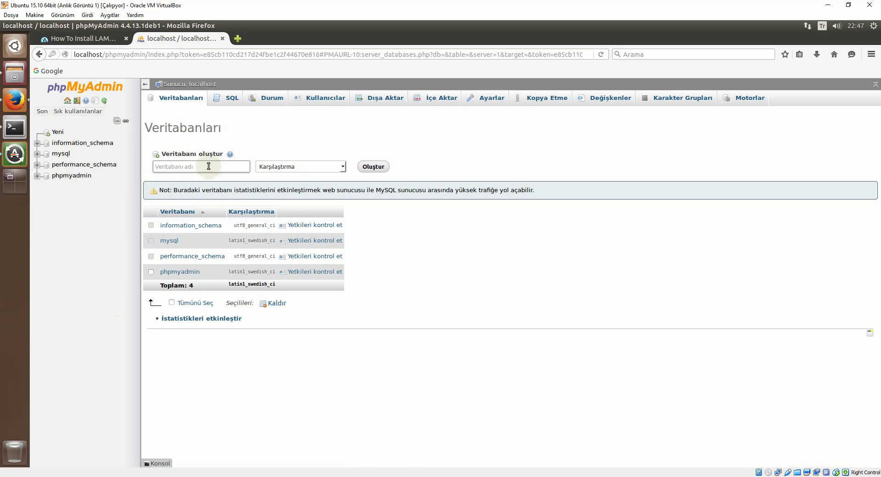
type("deneme")
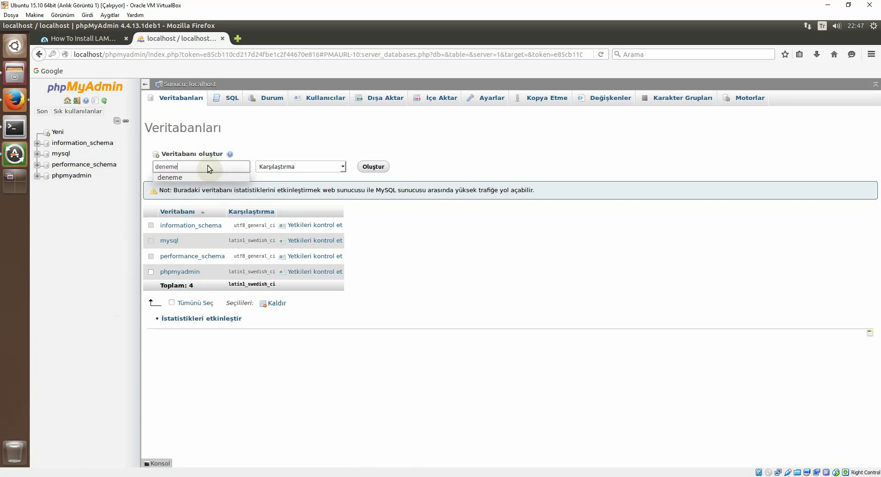
left_click(342, 167)
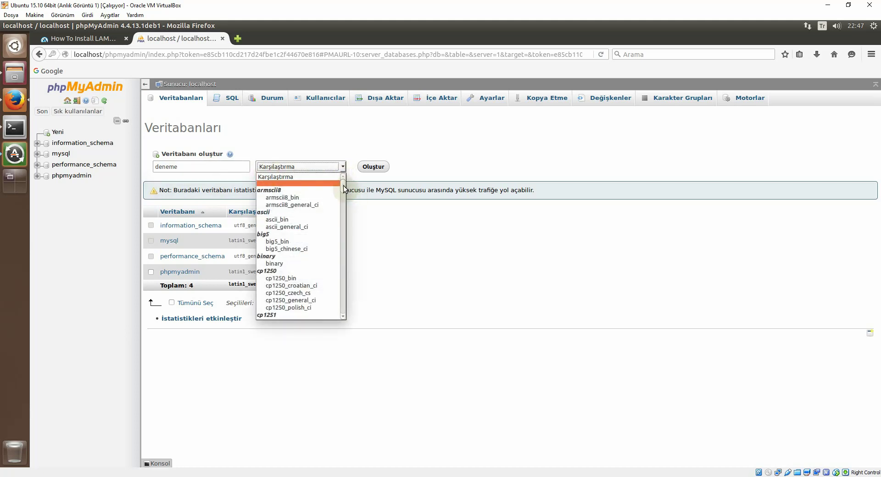
left_click_drag(342, 188, 343, 296)
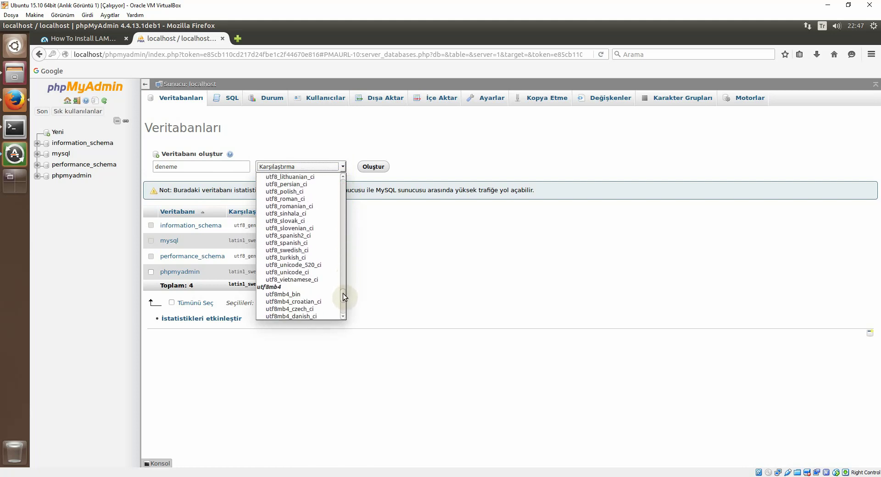
left_click(299, 259)
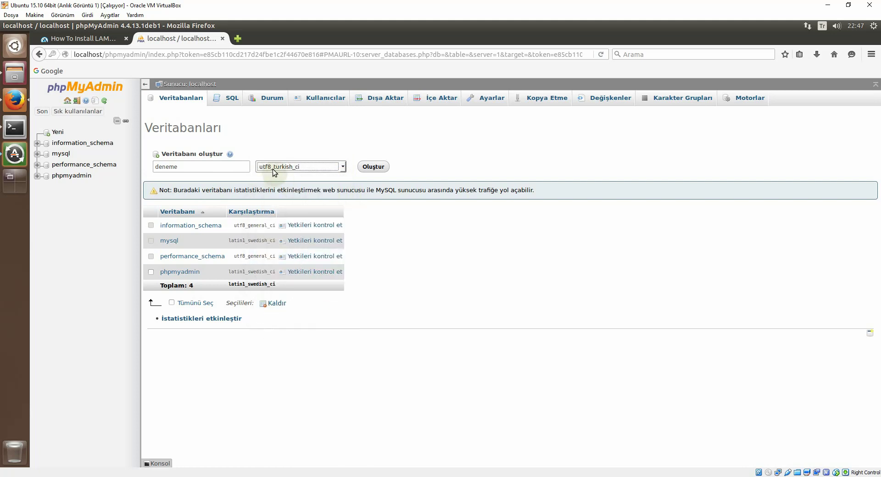
left_click(372, 167)
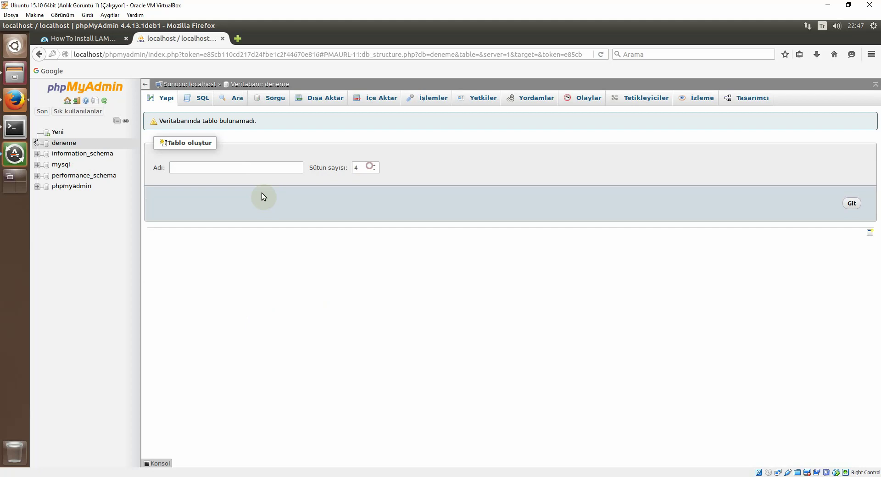
Step: Start table 'isimler' with four columns named id, ad, soyad and no
left_click(180, 173)
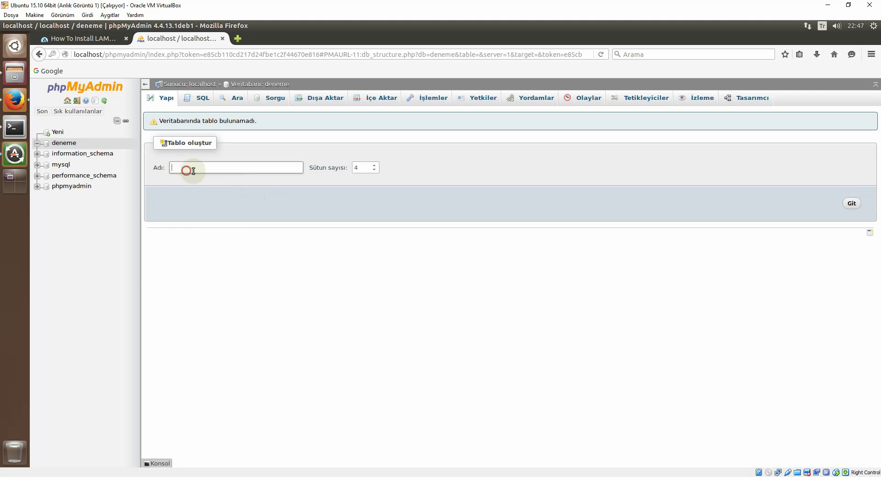
left_click(222, 170)
type("isimler")
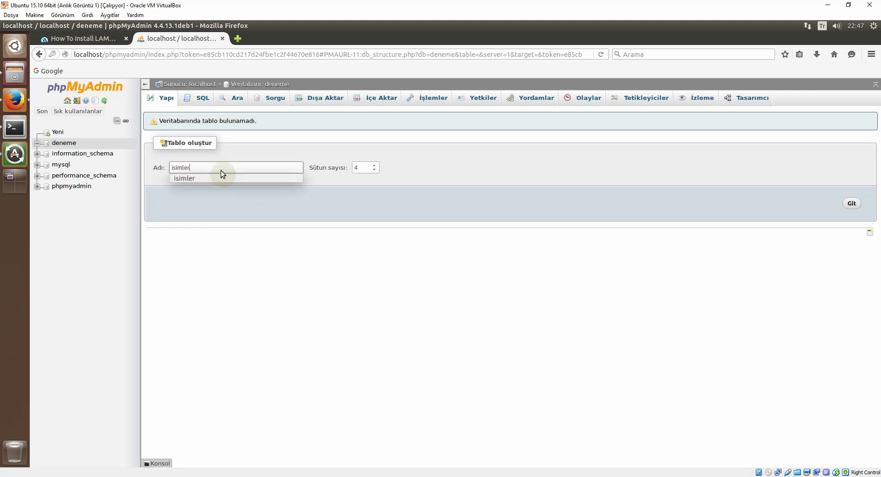
left_click(848, 205)
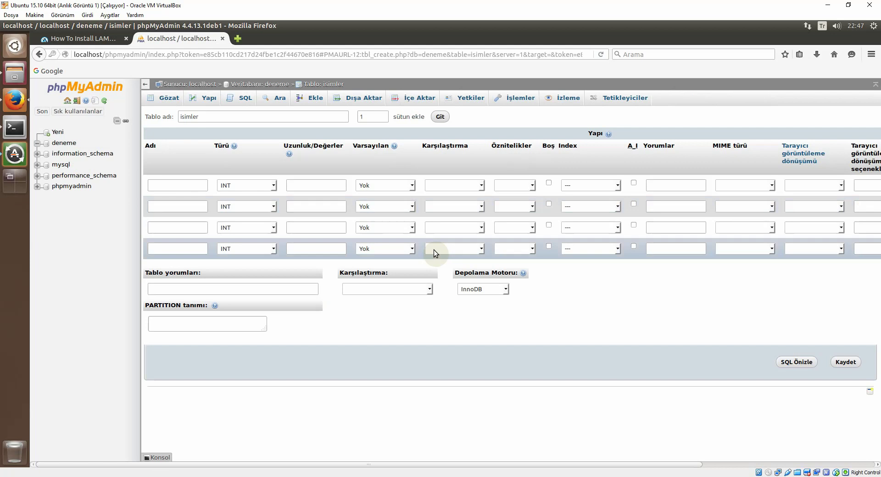
left_click(190, 185)
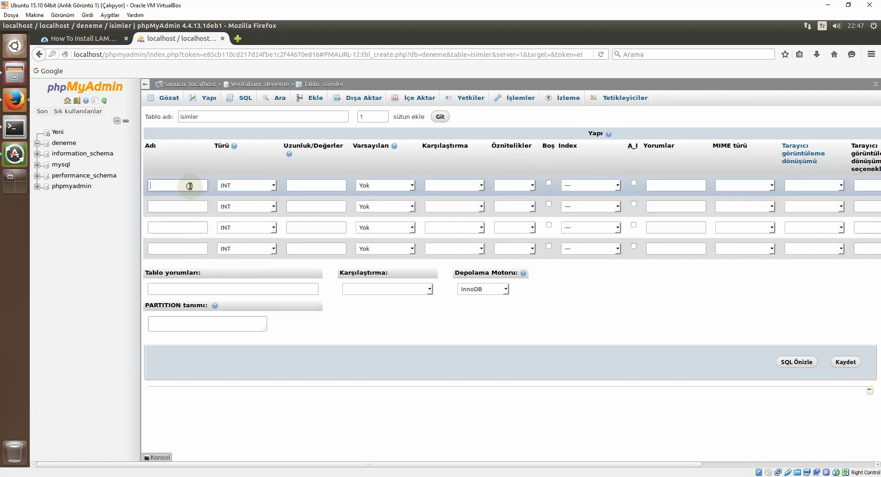
type("id")
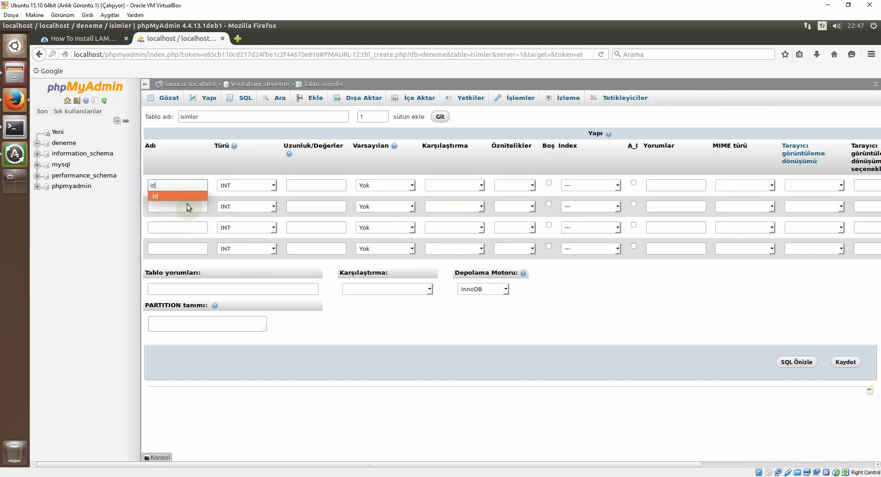
left_click(186, 204)
type("ad")
left_click(175, 228)
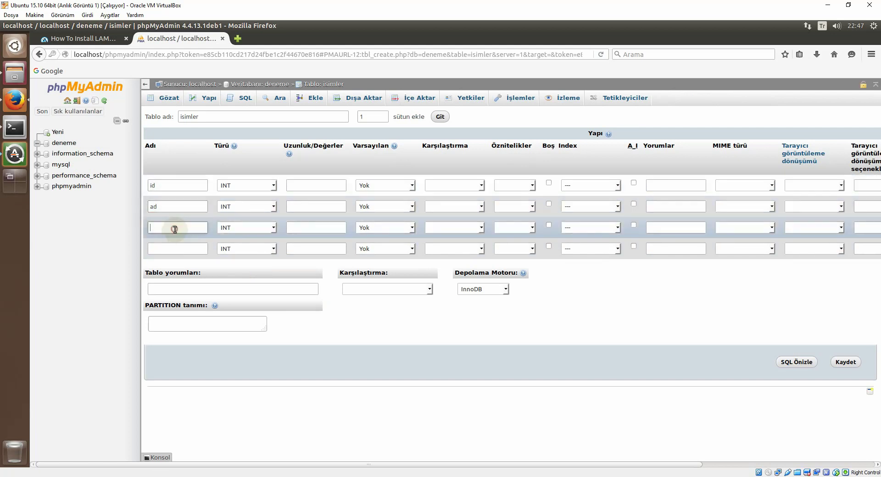
type("soyad")
left_click(183, 250)
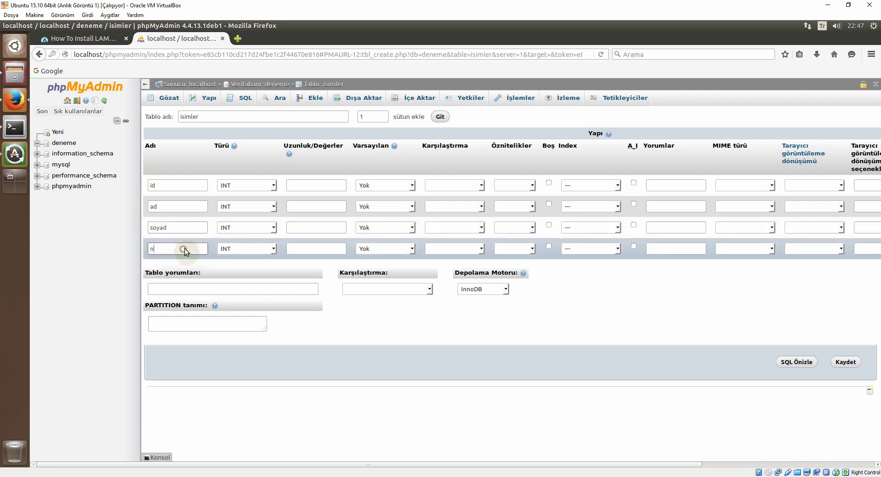
type("no")
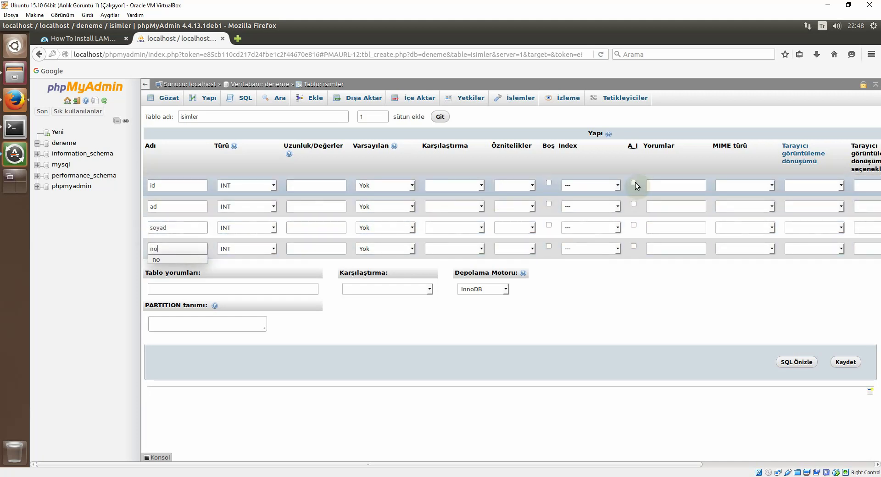
Step: Make id an auto-increment primary key, set ad and soyad to VARCHAR(255), and save
left_click(634, 183)
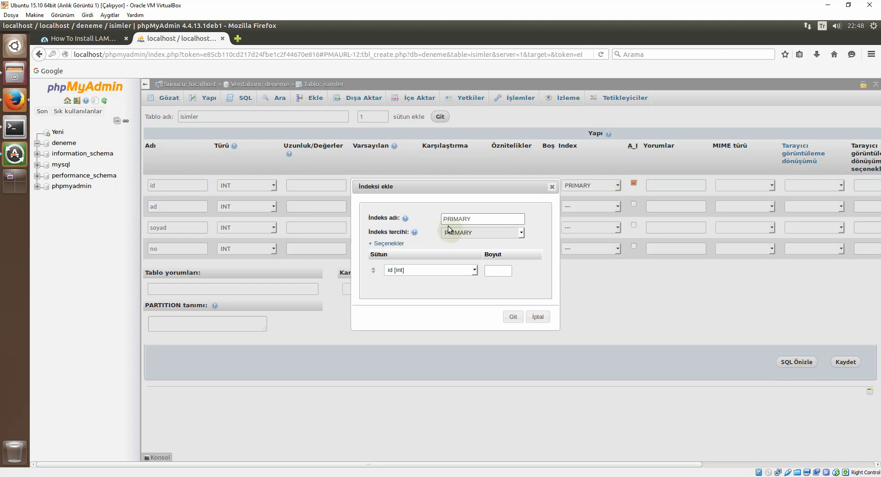
left_click(513, 317)
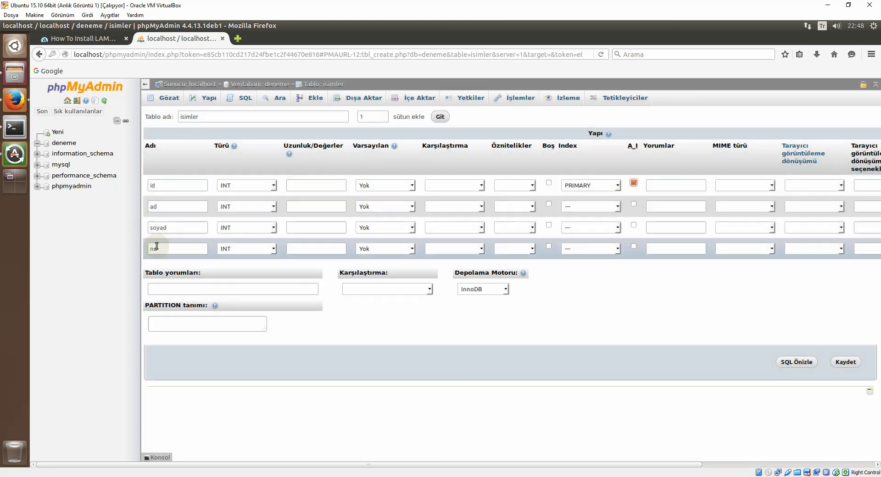
left_click(273, 207)
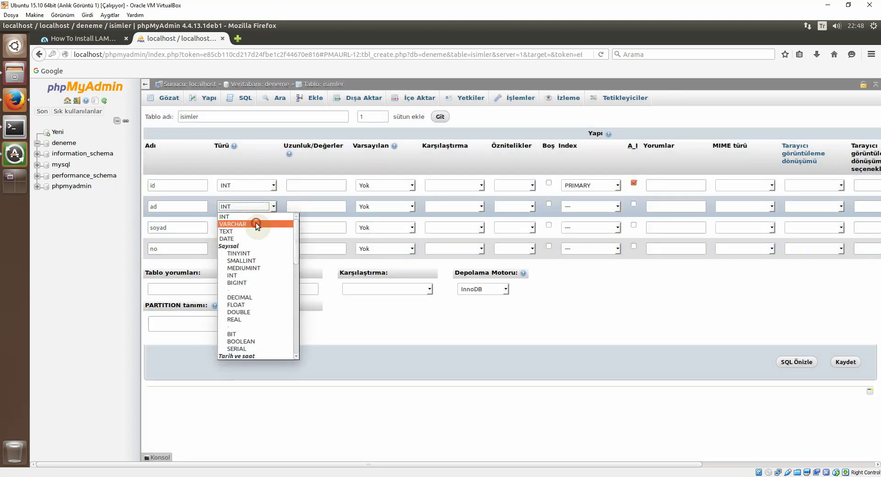
left_click(255, 224)
left_click(272, 228)
left_click(250, 245)
left_click(305, 207)
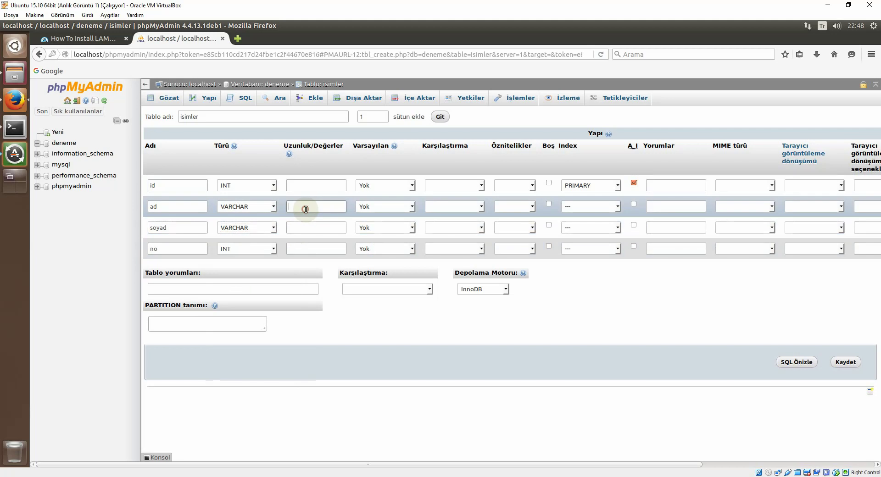
type("255")
left_click(305, 227)
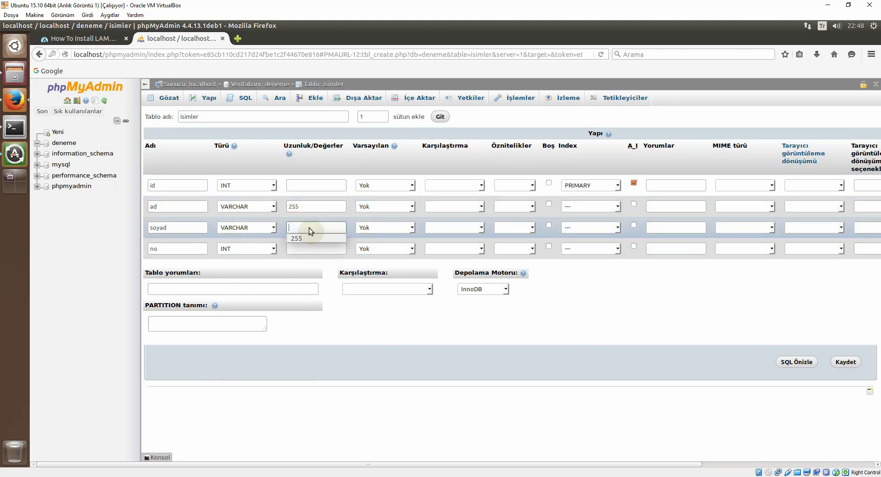
type("2")
left_click(309, 236)
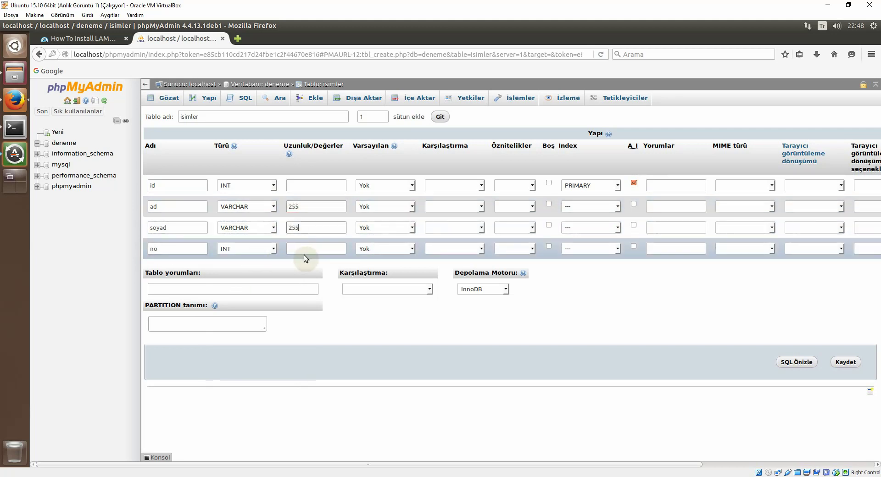
left_click(845, 362)
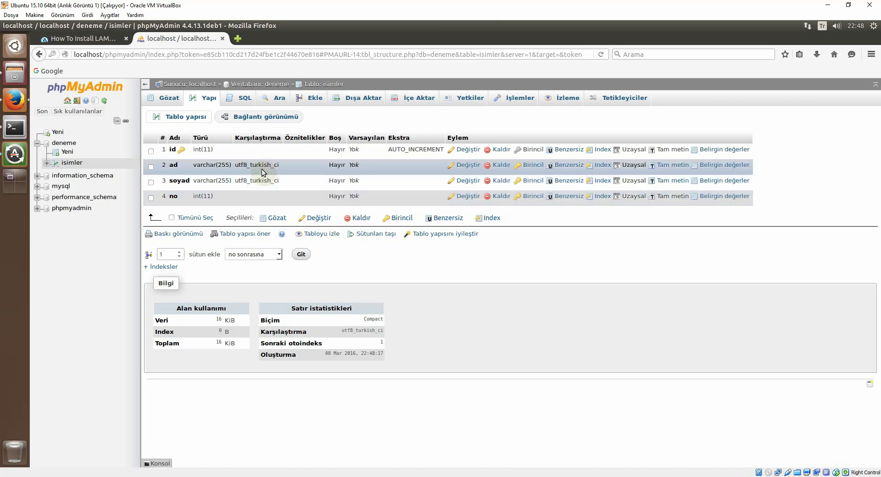
Step: Insert a row with a first name, surname and no 1234, then browse isimler
left_click(312, 97)
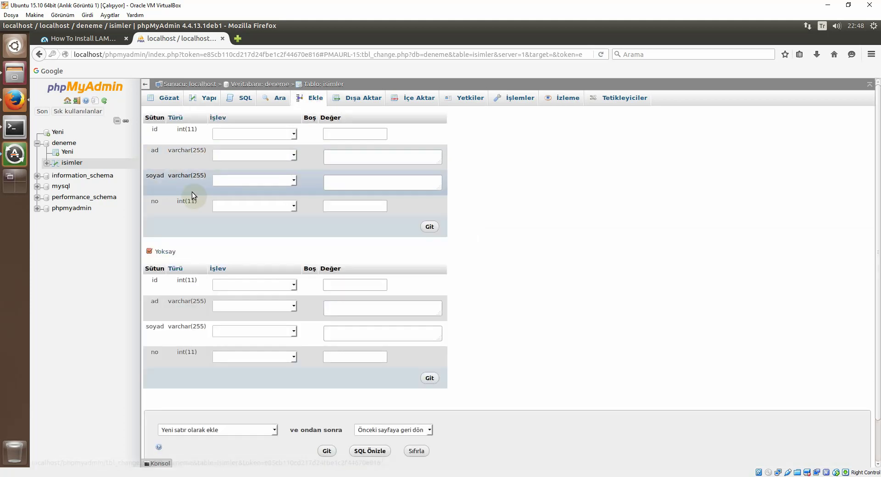
left_click(352, 158)
key("Tab")
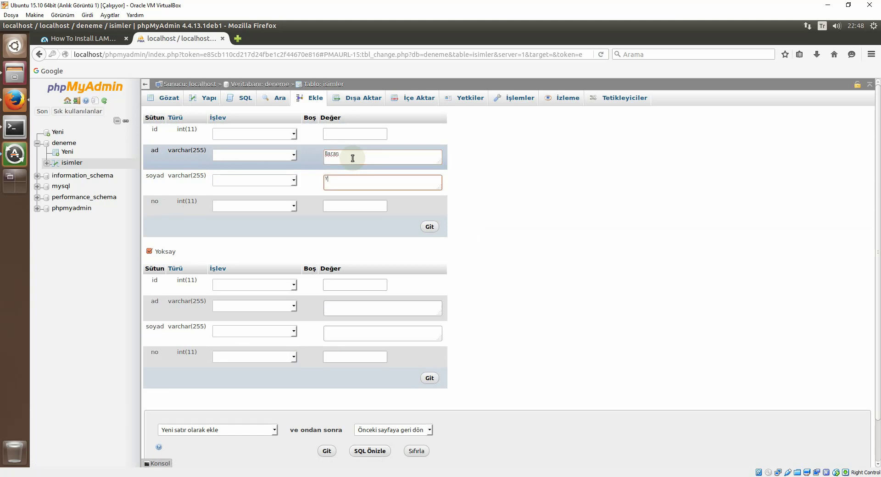
left_click(357, 204)
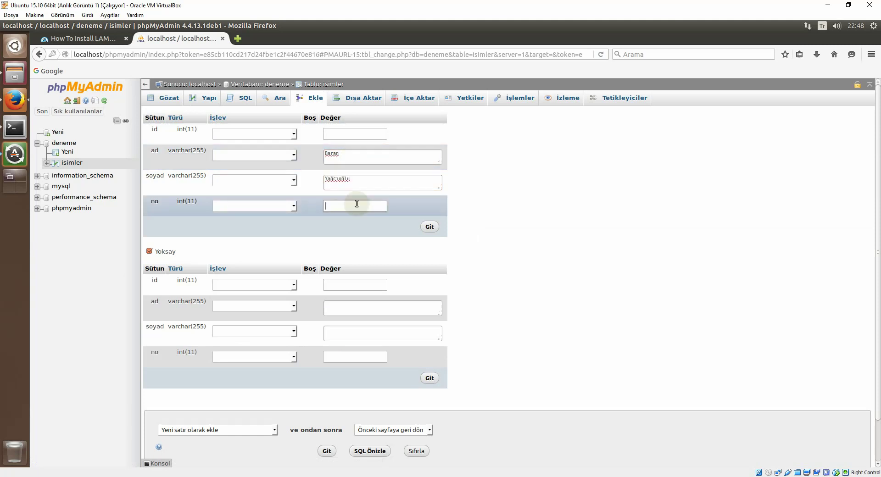
left_click(429, 226)
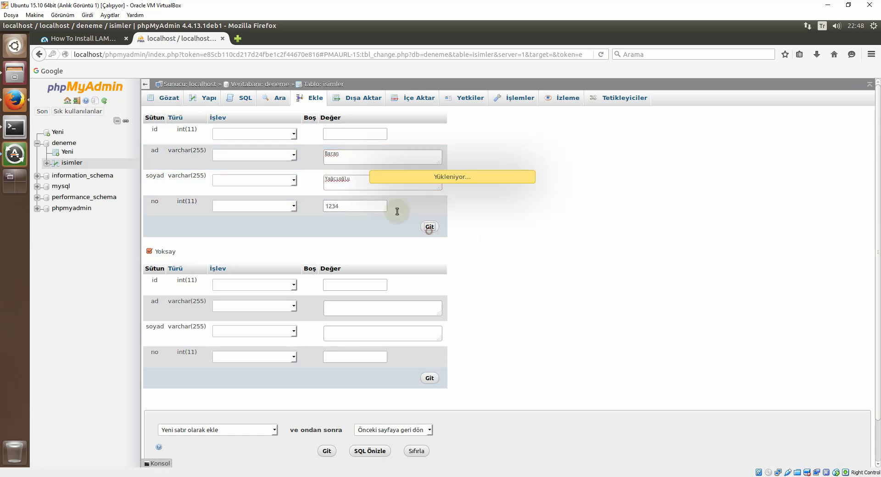
left_click(69, 162)
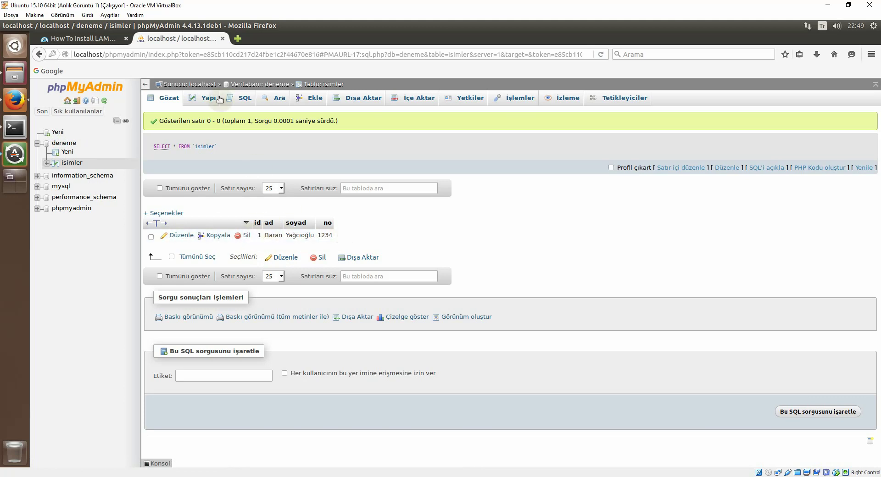
Step: Search Google for 'datatableseditor' in a new tab
left_click(238, 39)
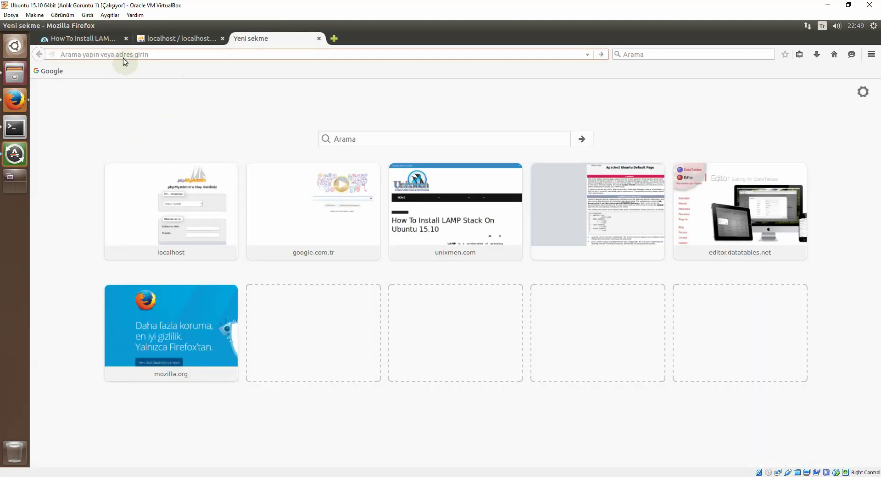
left_click(50, 72)
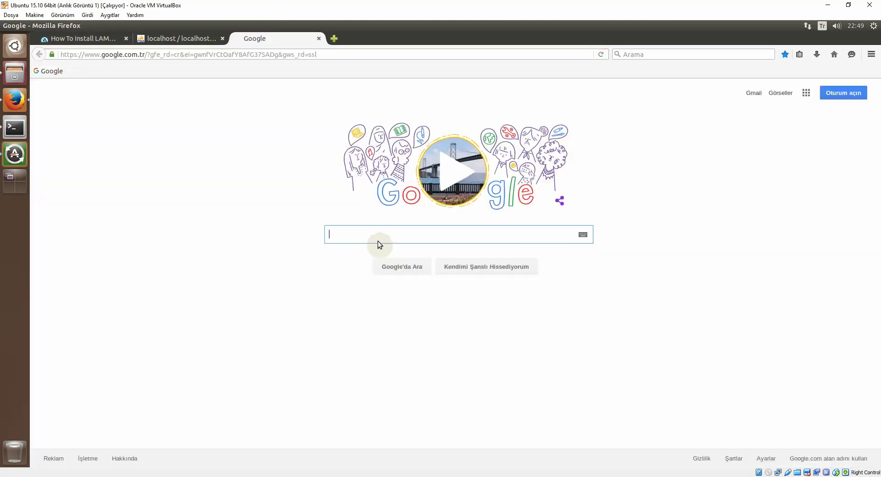
type("datata")
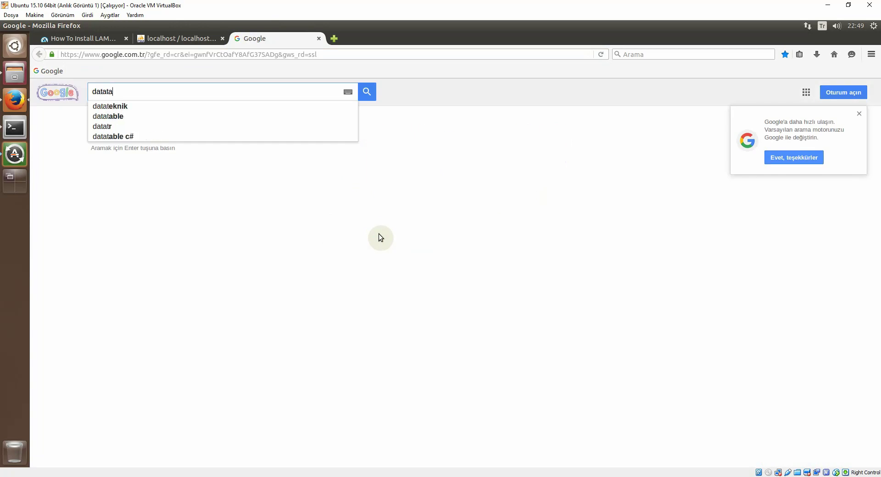
type("blesedi")
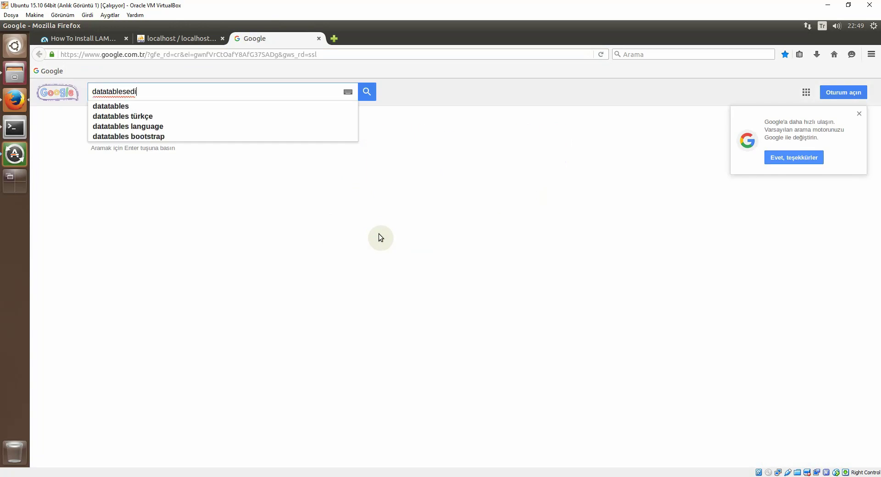
type("tor")
key("Return")
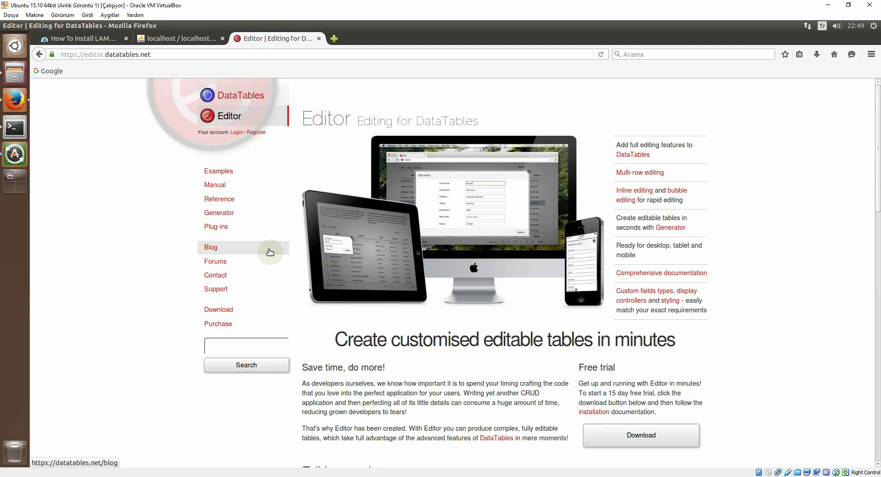
Step: Enter isimler as the Generator's table name
scroll(292, 247, "down", 1)
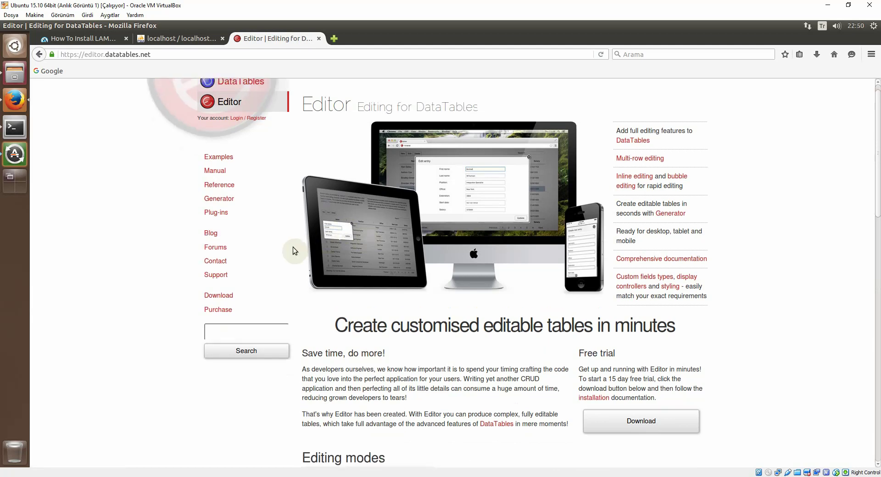
scroll(291, 247, "up", 1)
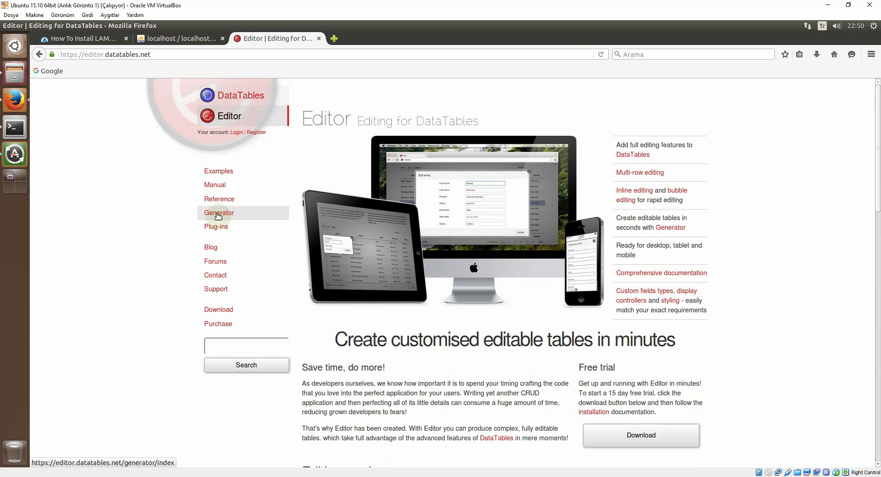
scroll(316, 250, "down", 1)
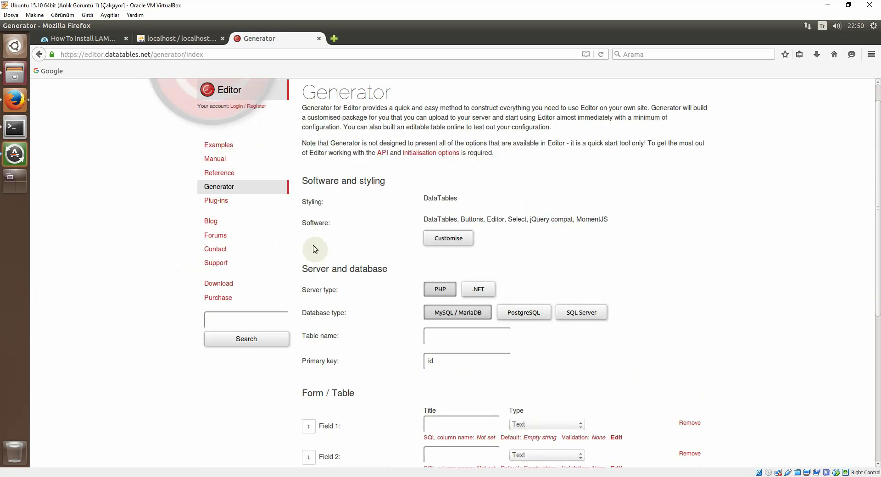
scroll(557, 243, "down", 1)
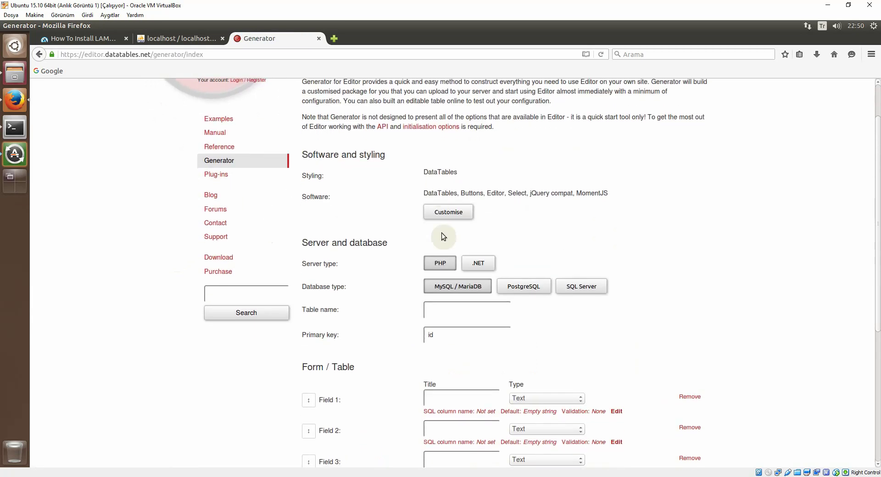
scroll(440, 170, "down", 1)
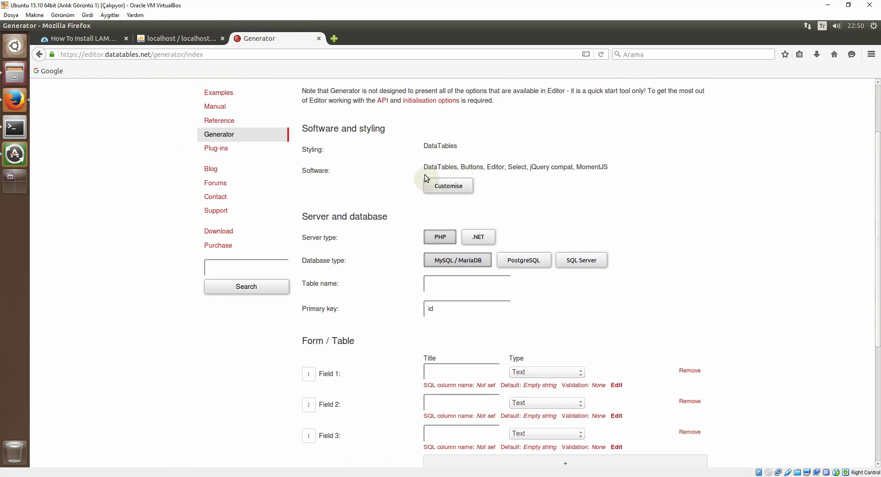
scroll(422, 166, "down", 2)
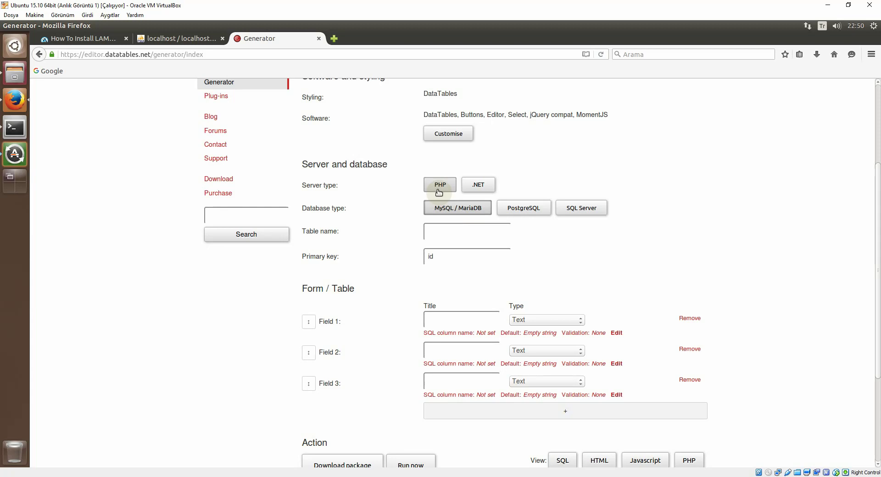
left_click(473, 232)
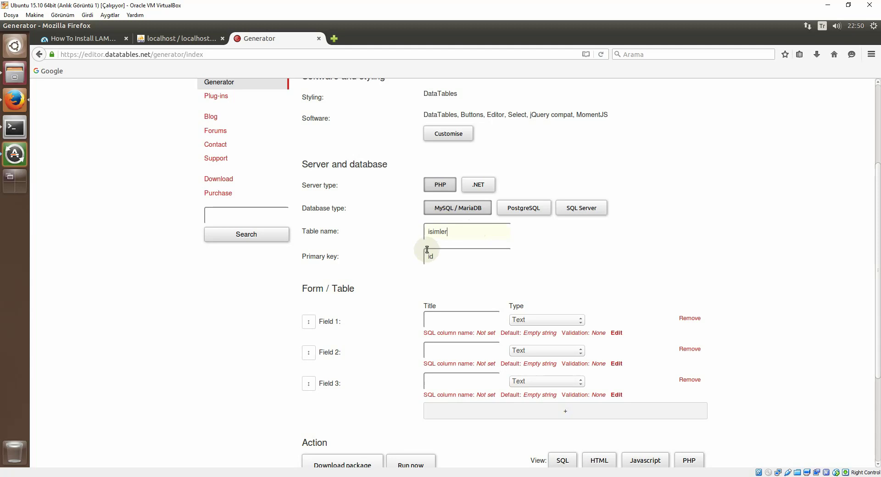
scroll(465, 260, "down", 4)
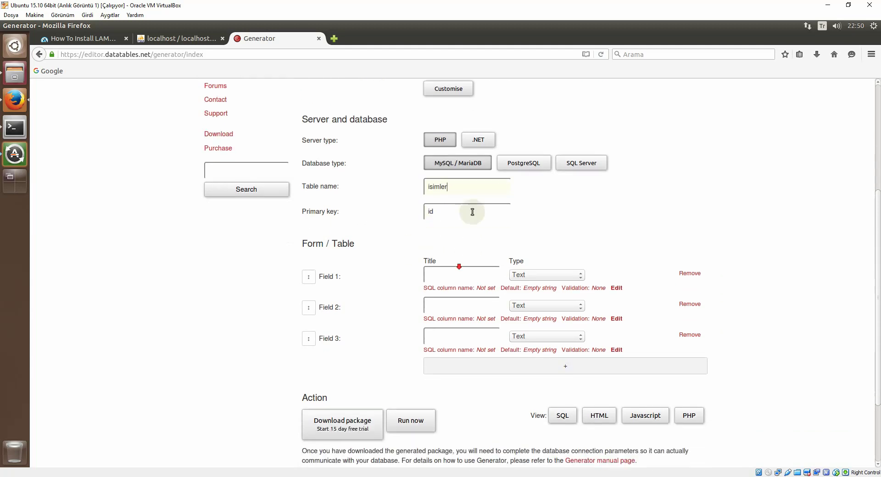
Step: Title the fields ad, soyad and no, with no as a Number field
left_click(457, 216)
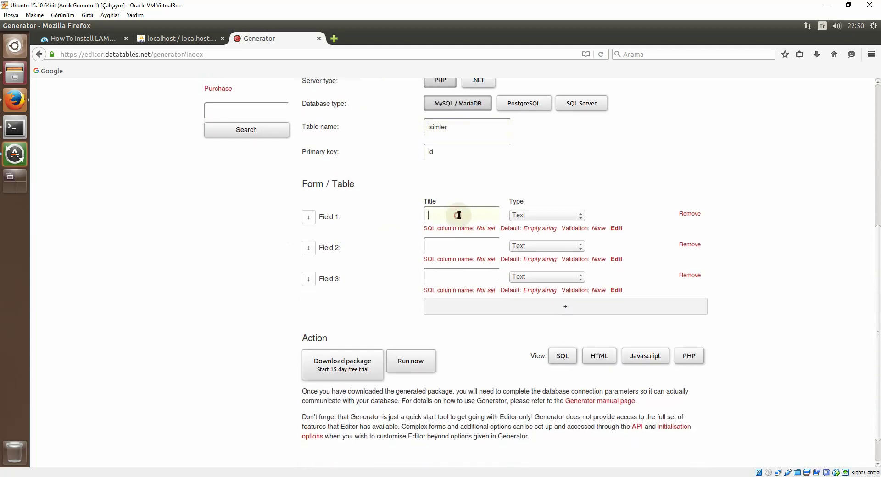
type("ad")
left_click(451, 244)
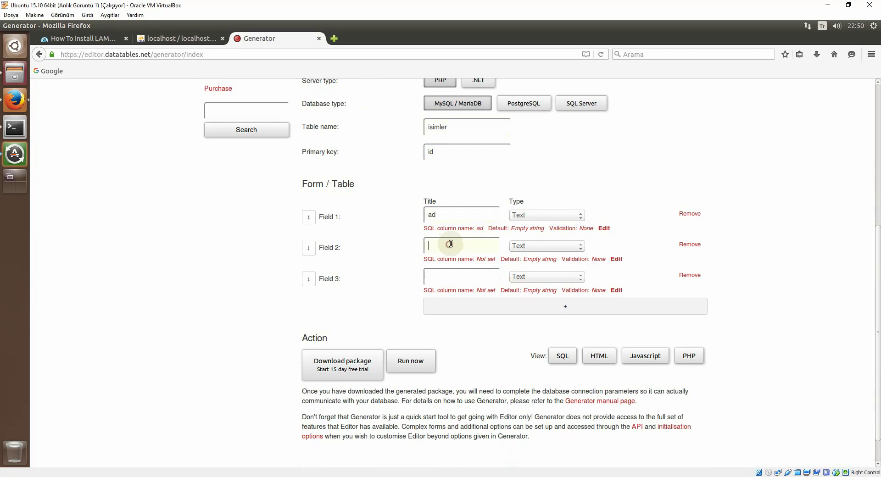
type("soyad")
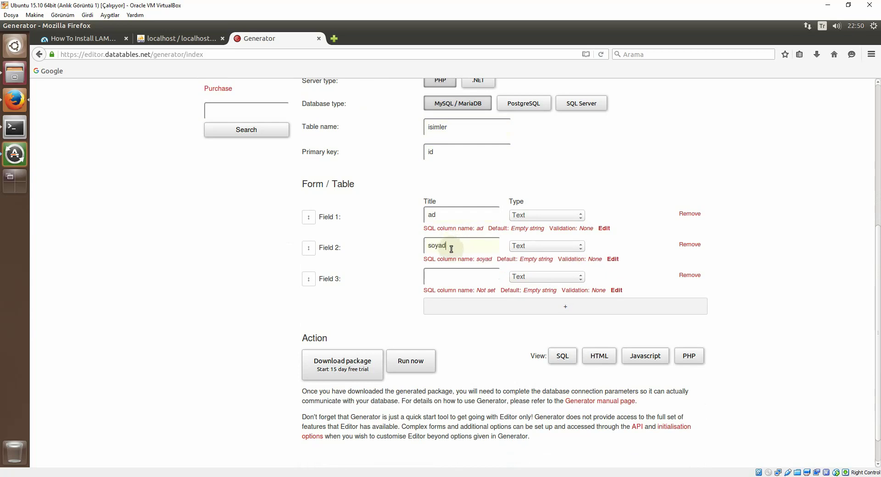
left_click(446, 280)
type("no")
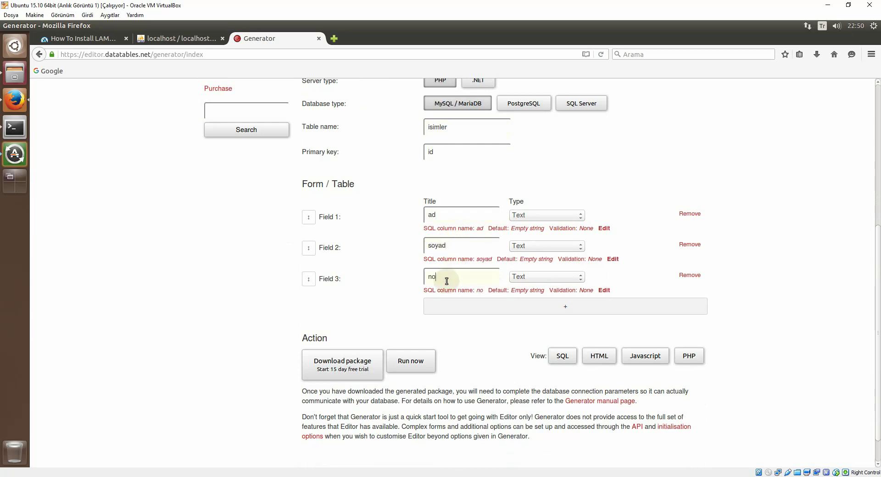
left_click(531, 278)
left_click(535, 298)
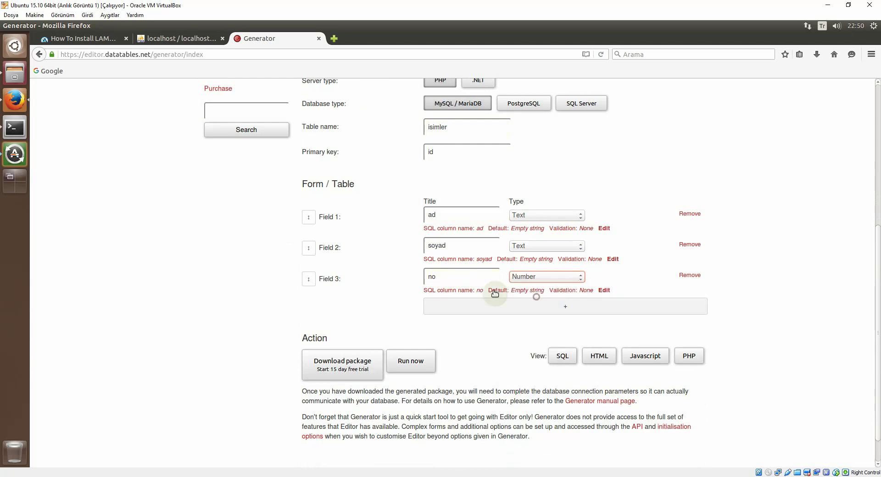
Step: Request the generated package and sign in with the account e-mail and password
left_click(349, 366)
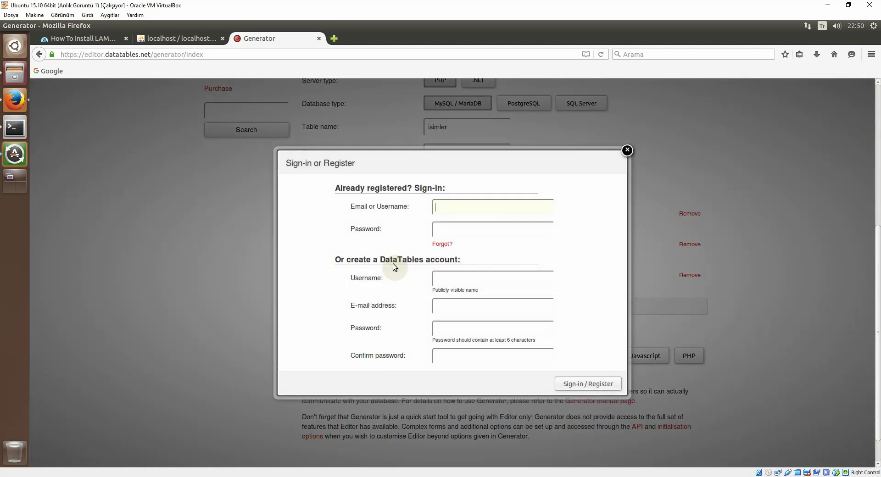
left_click(456, 210)
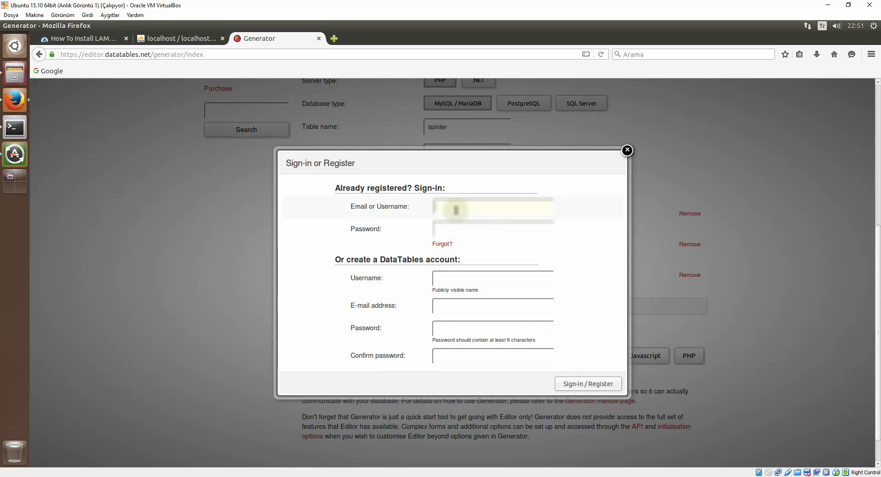
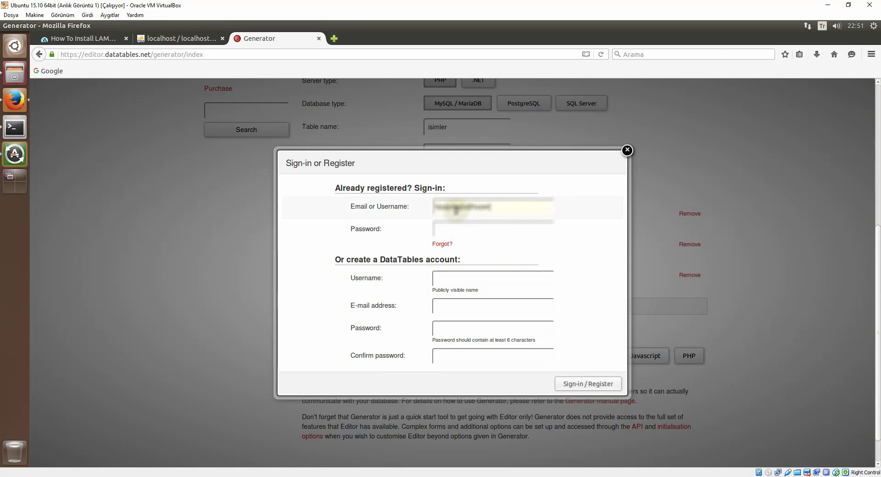
key("Tab")
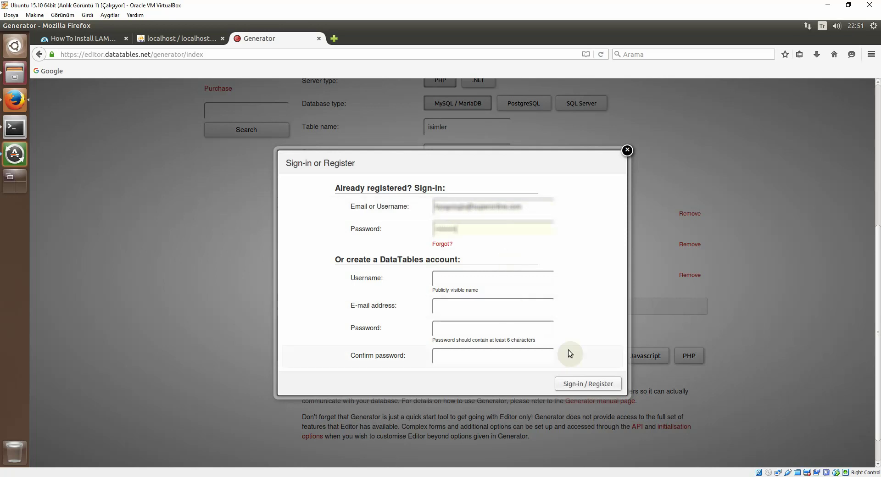
left_click(582, 383)
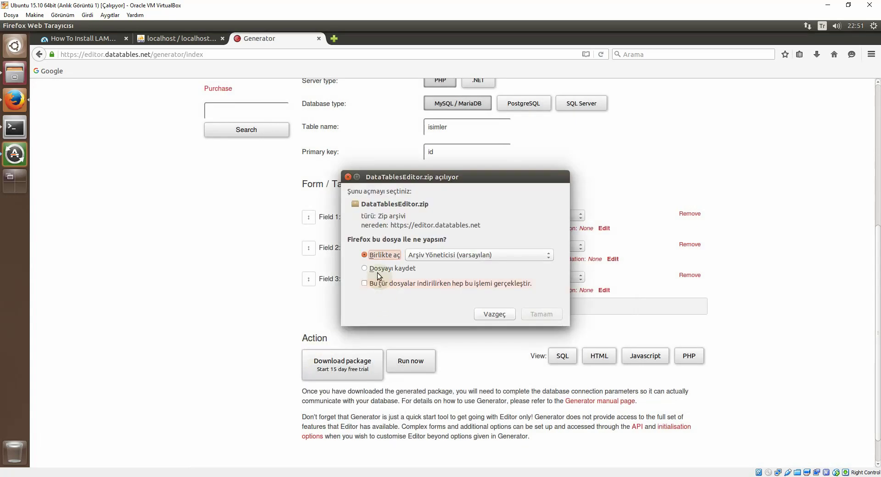
Step: Save DataTablesEditor.zip and close the Generator tab
left_click(376, 269)
left_click(534, 313)
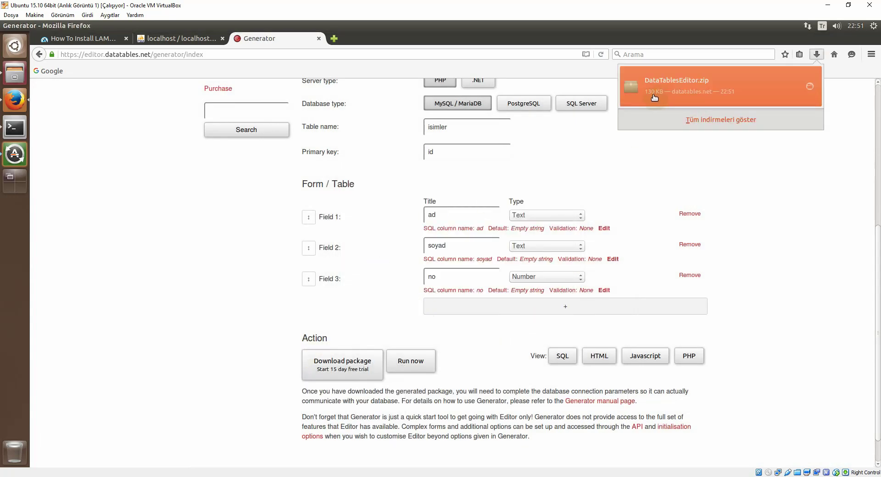
left_click(319, 39)
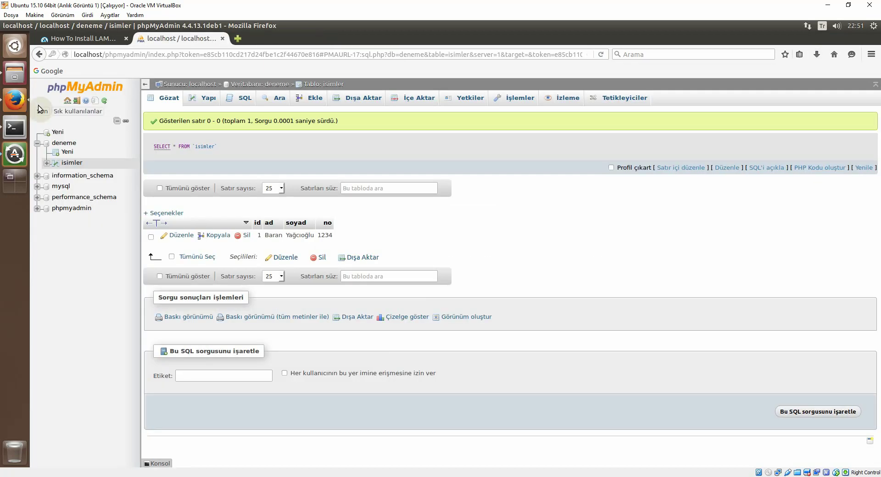
Step: Run 'sudo nautilus' in the terminal to open a root file manager window
left_click(14, 73)
left_click_drag(95, 40, 115, 44)
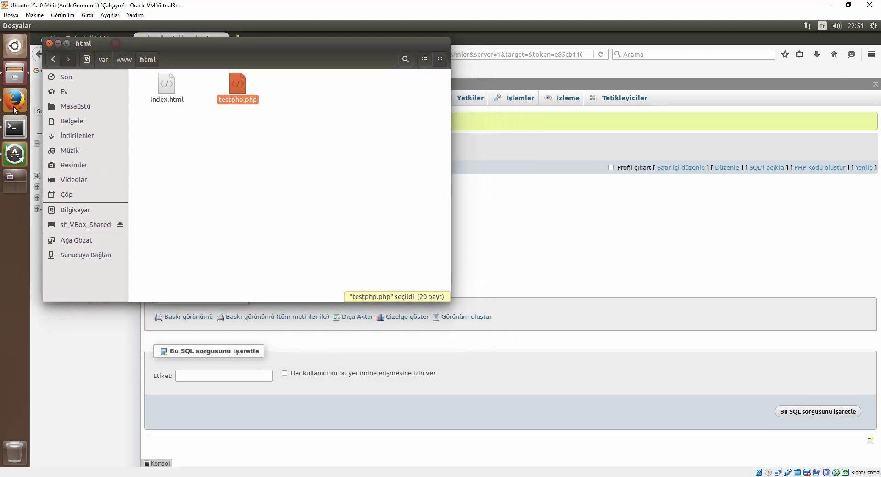
left_click(14, 126)
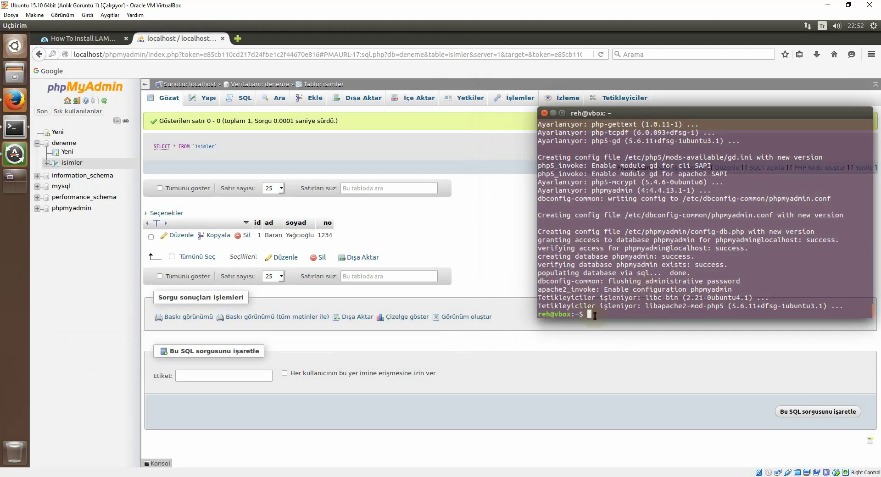
type("sudo nautilus")
key("Return")
mouse_move(148, 50)
left_mouse_down()
mouse_move(158, 73)
mouse_move(156, 65)
left_mouse_up()
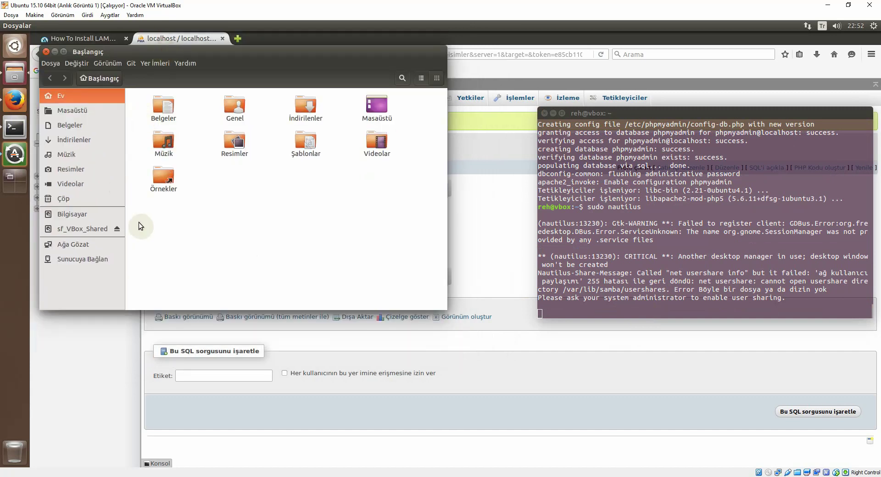
Step: Browse /var/www/html, check testphp.php and index.html, then open İndirilenler
left_click(81, 215)
double_click(372, 246)
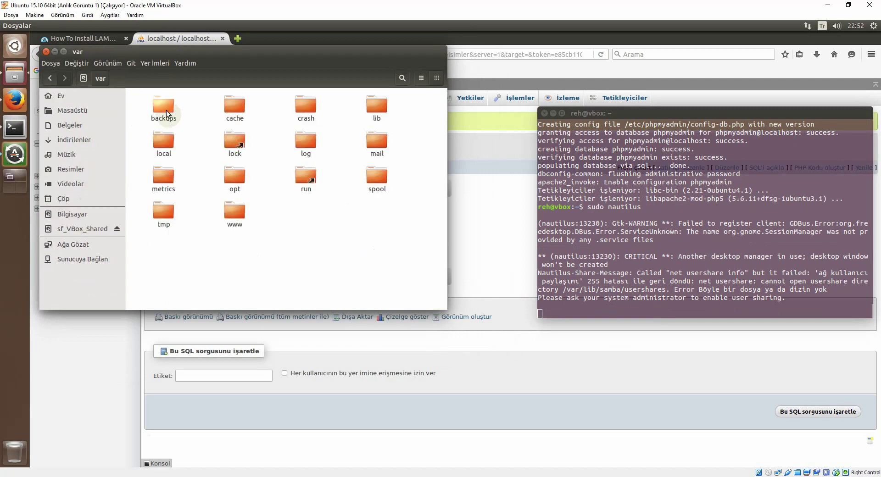
double_click(220, 214)
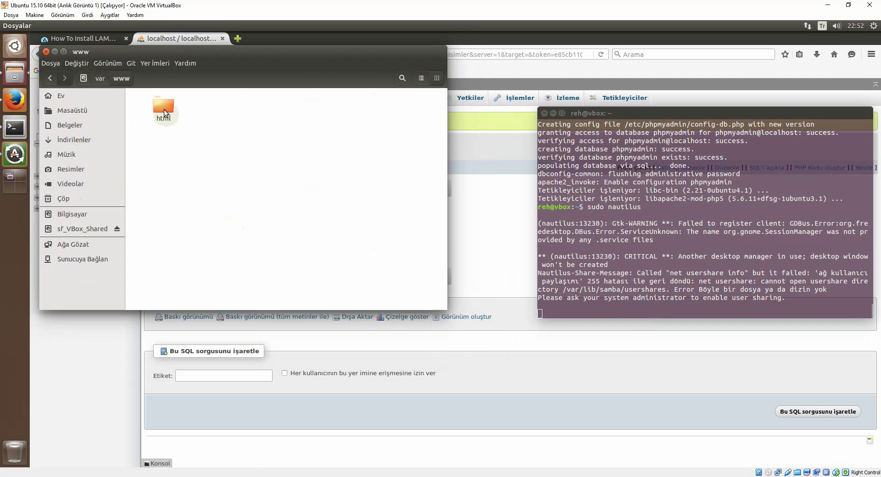
double_click(164, 109)
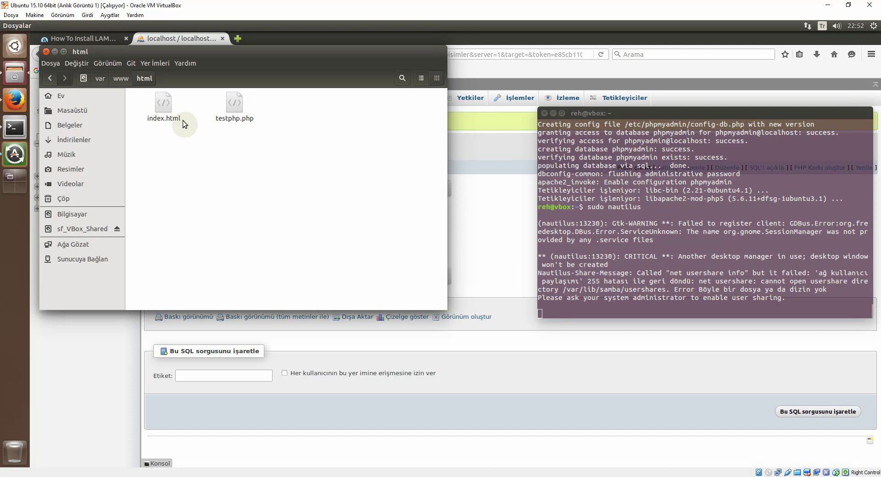
left_click(230, 120)
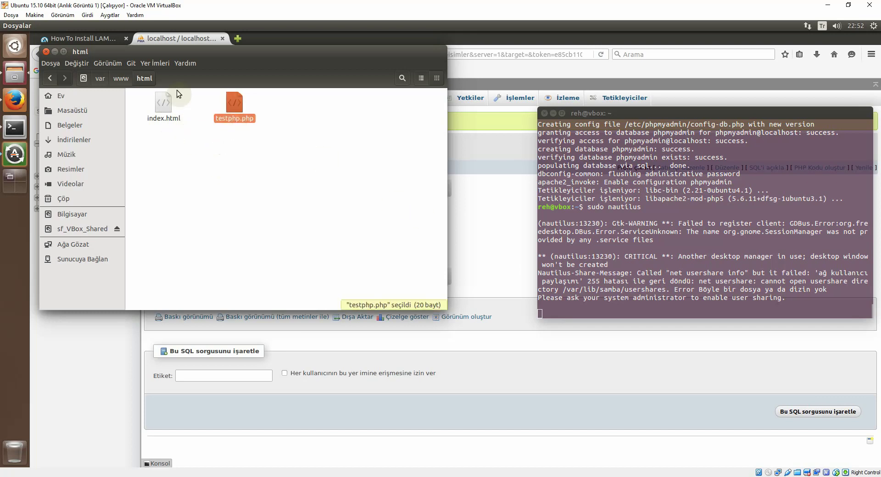
left_click(165, 118)
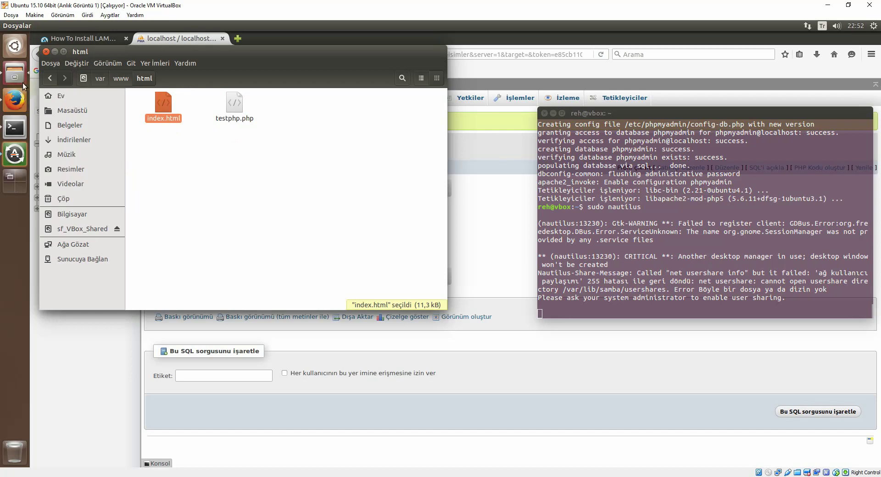
left_click(88, 139)
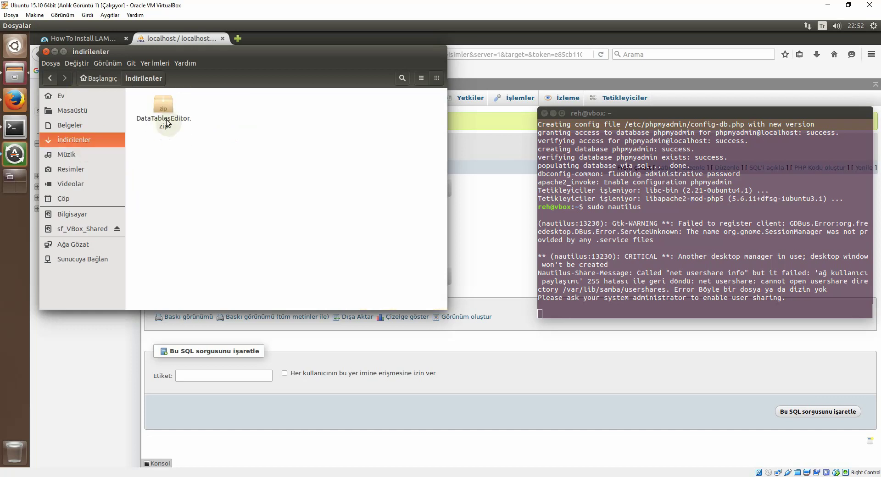
Step: Extract DataTablesEditor.zip here with Buraya Çıkart and open the DataTablesEditor folder
right_click(167, 119)
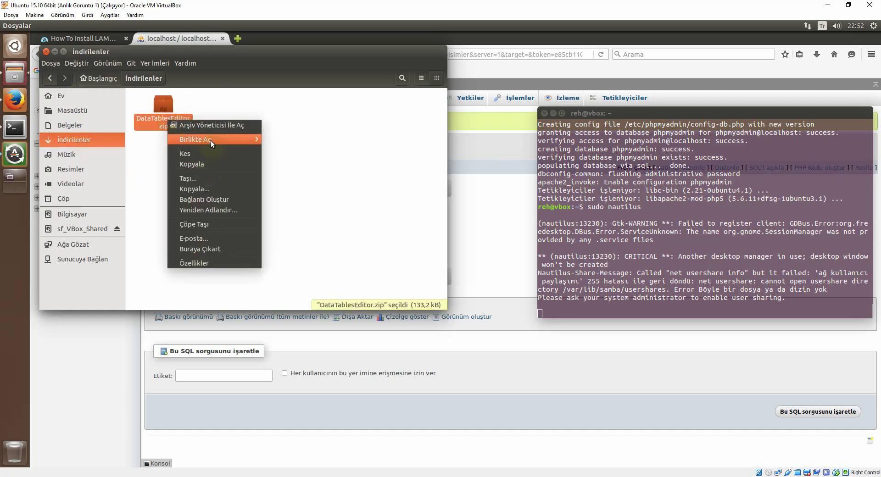
mouse_move(210, 140)
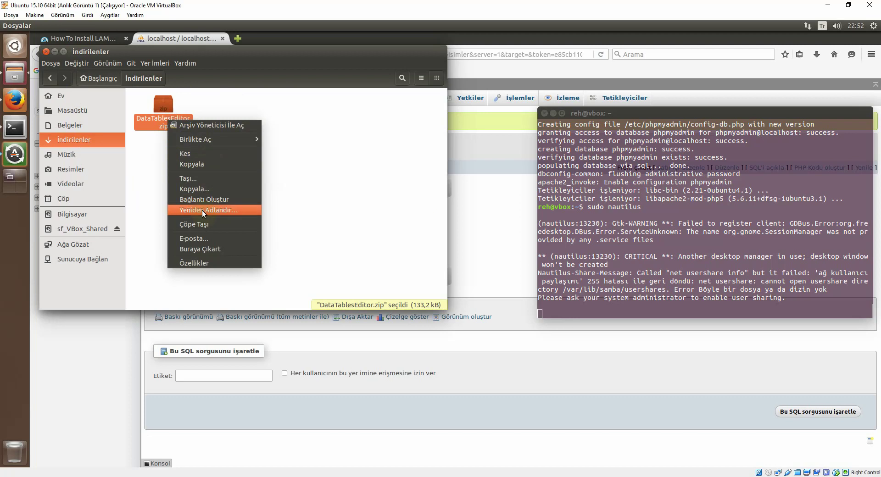
left_click(224, 249)
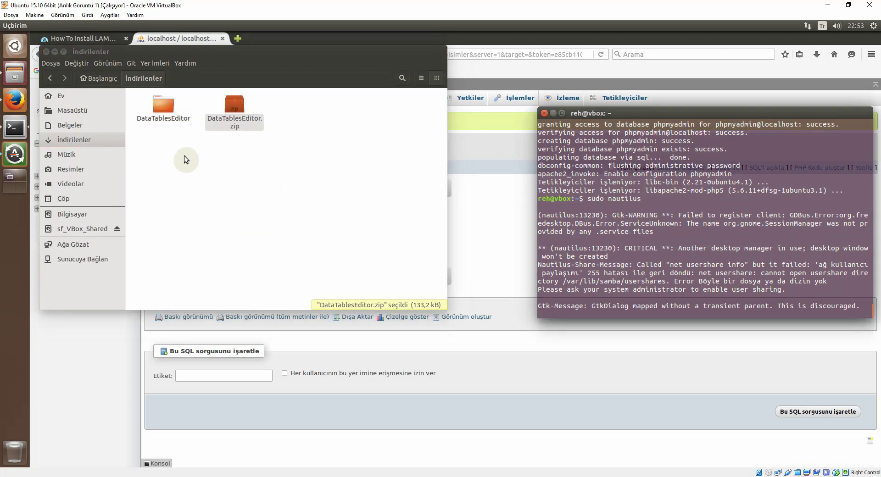
key("Left")
key("Return")
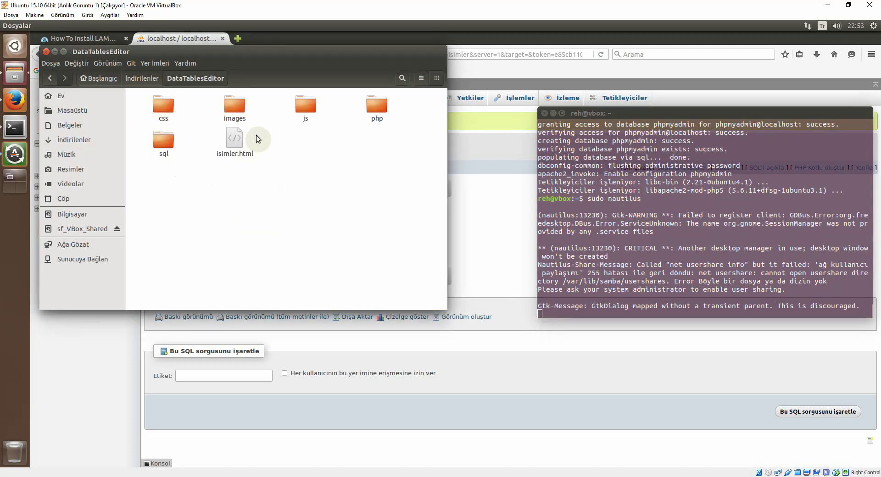
Step: Browse the js, php/lib and sql subfolders, returning to DataTablesEditor each time
double_click(306, 106)
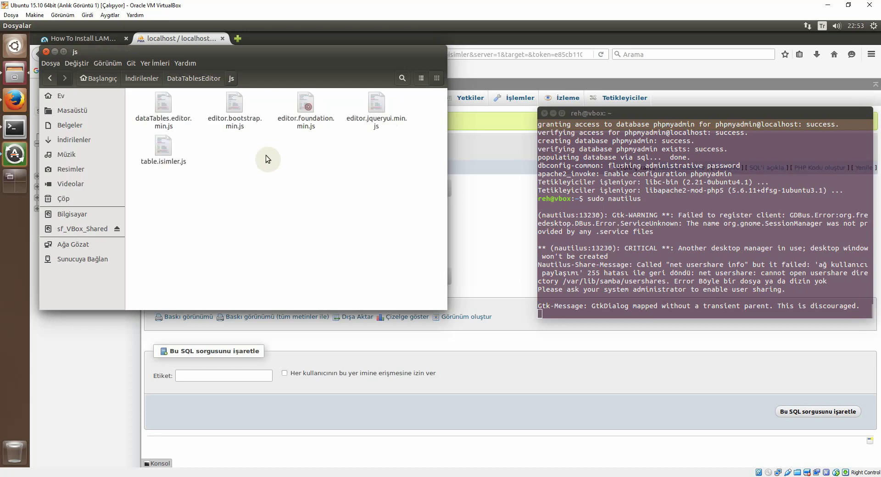
left_click(49, 78)
double_click(376, 108)
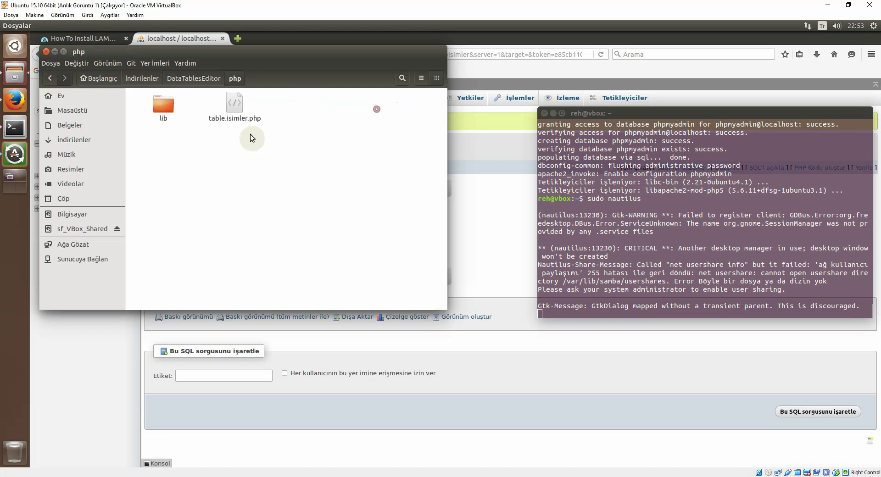
double_click(167, 111)
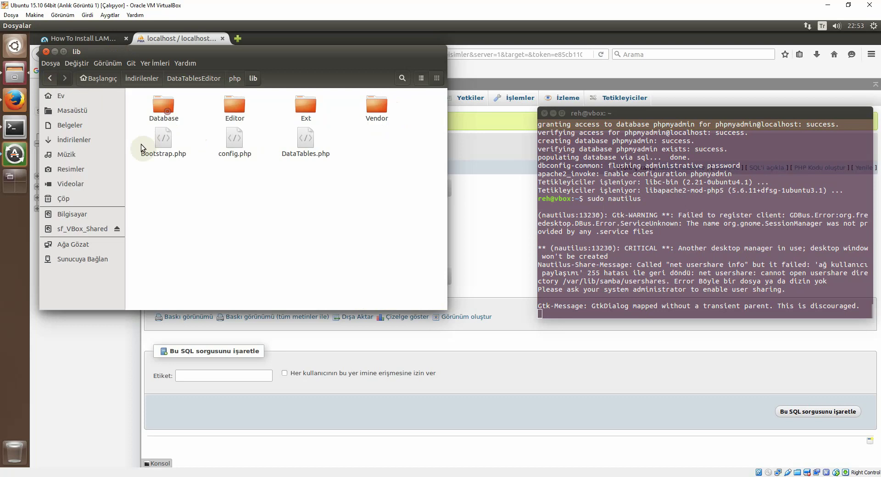
left_click(49, 78)
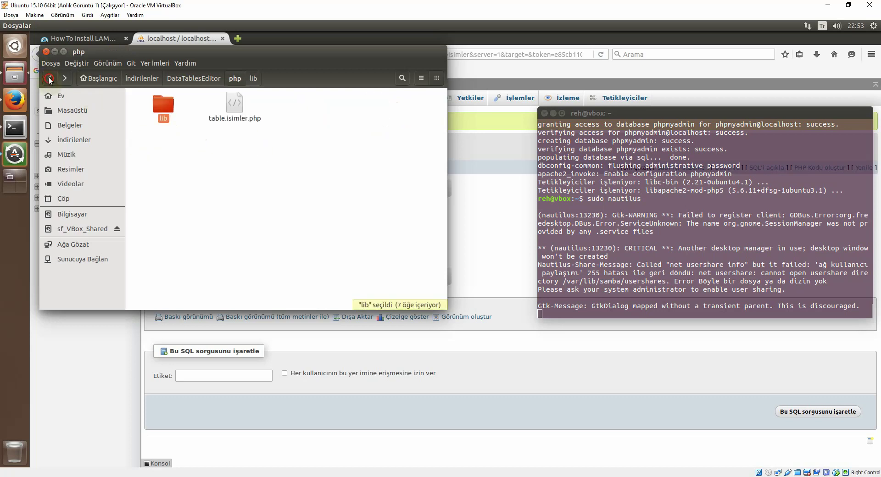
left_click(48, 79)
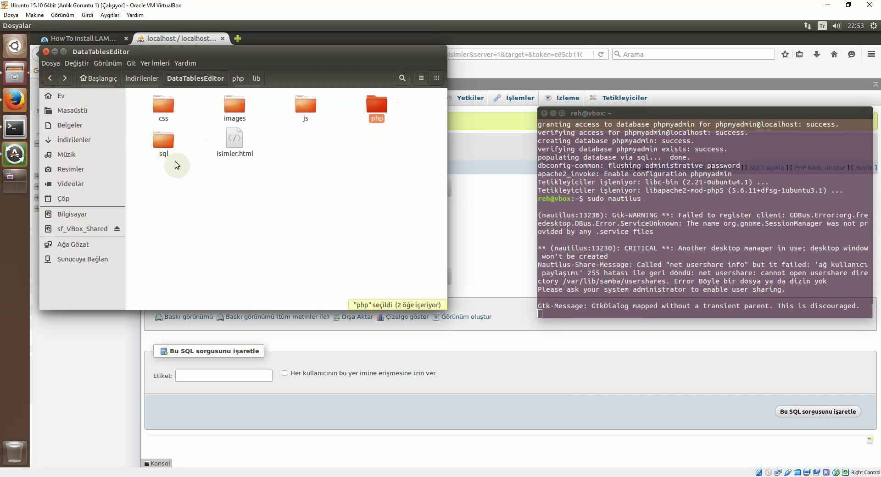
double_click(165, 145)
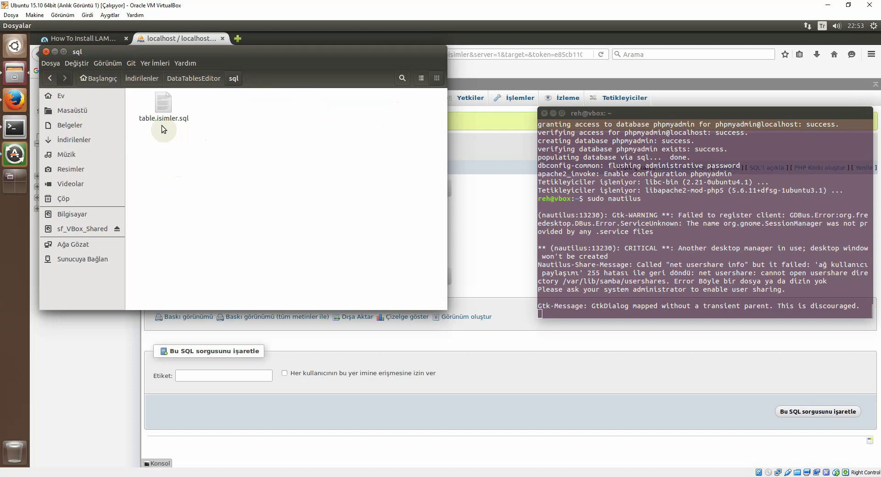
left_click(51, 81)
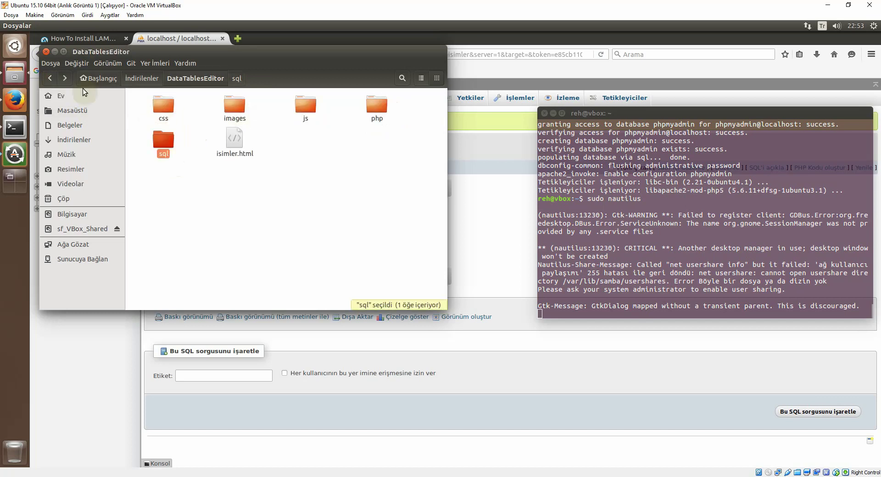
Step: Copy all six items inside the DataTablesEditor folder
left_click(50, 81)
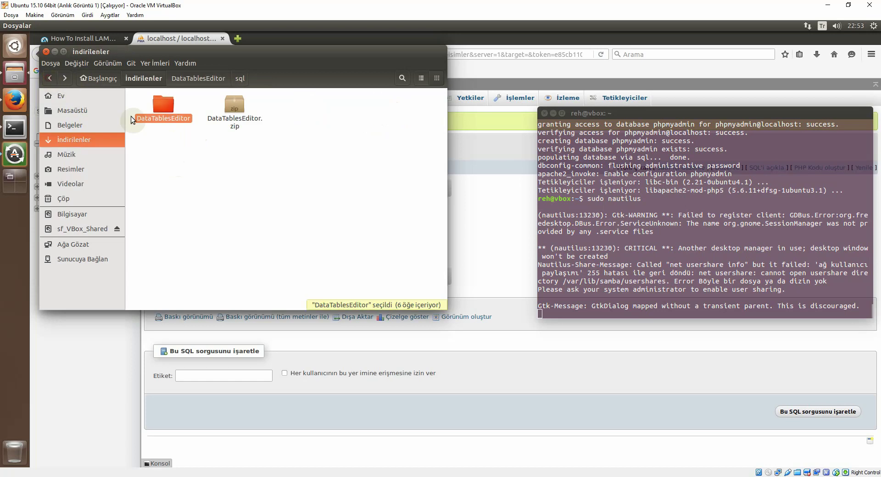
double_click(163, 118)
left_click_drag(414, 190, 158, 106)
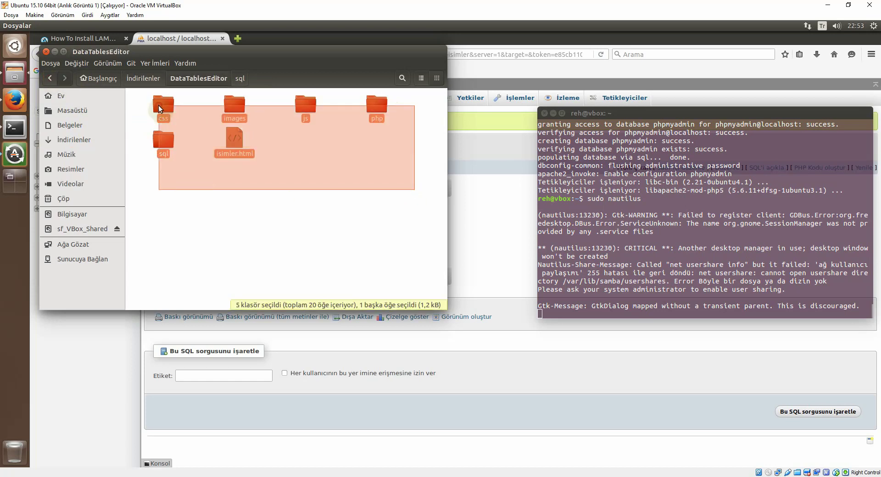
right_click(158, 106)
left_click(186, 150)
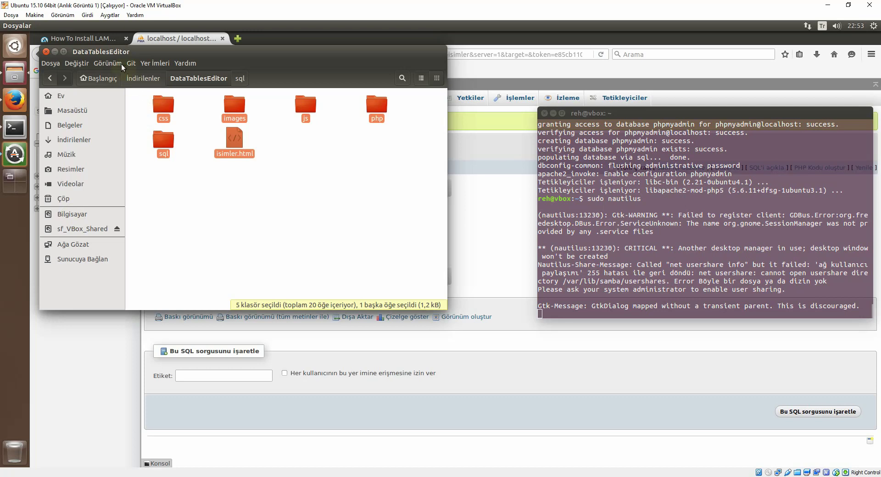
Step: Paste the copied items into /var/www/html
left_click(73, 213)
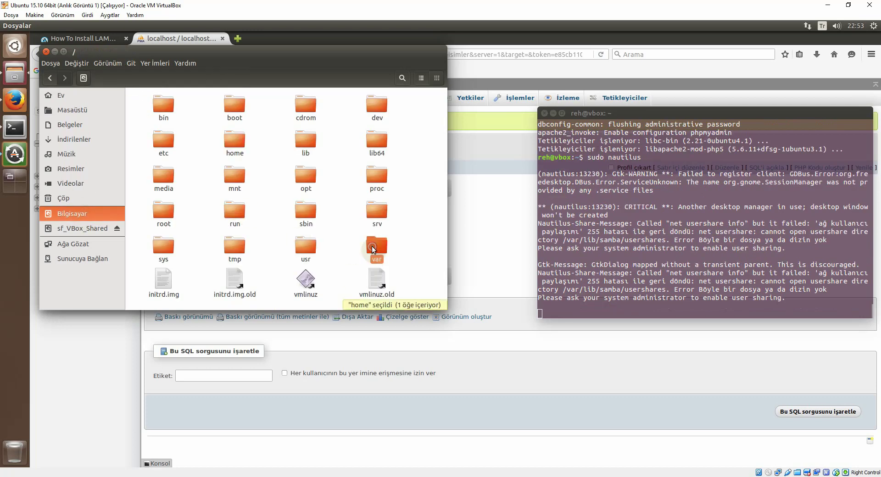
double_click(372, 246)
double_click(185, 200)
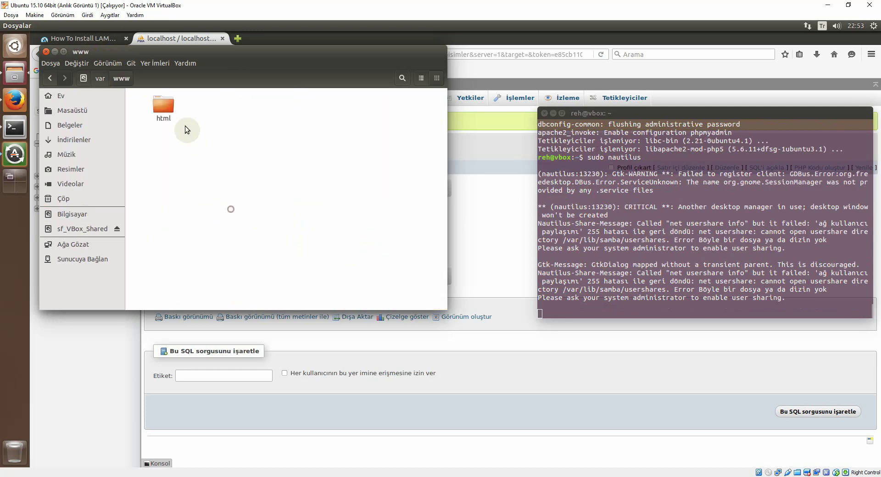
double_click(166, 108)
right_click(212, 170)
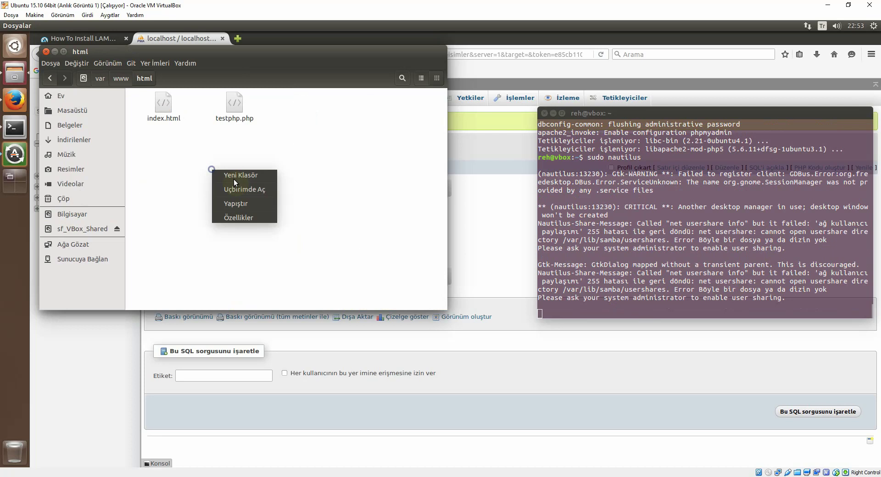
left_click(242, 202)
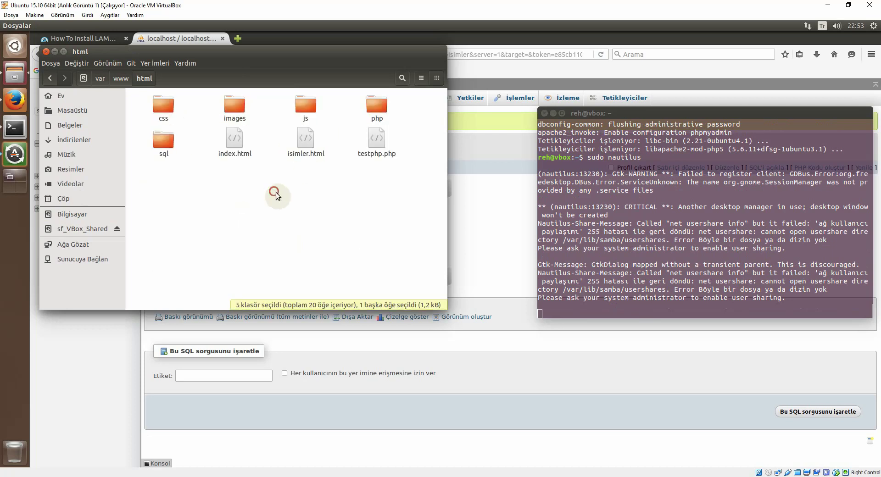
Step: Delete the old index.html and rename isimler.html to index.html
left_click(232, 152)
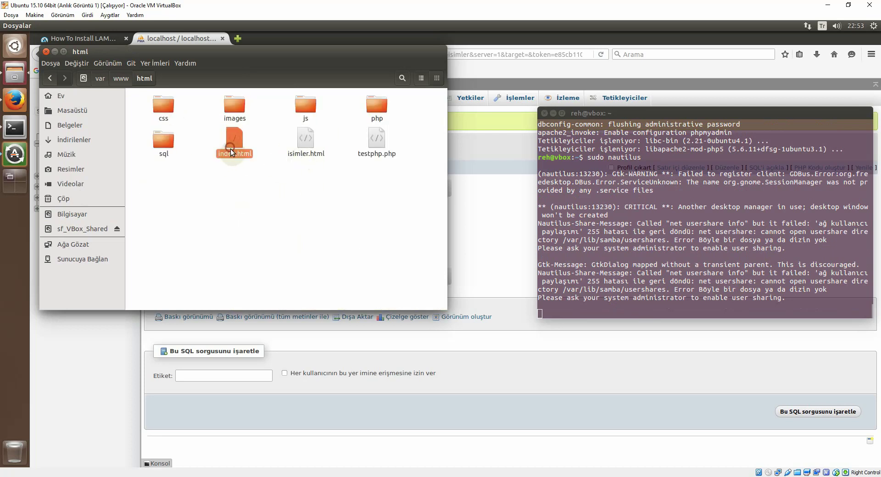
key("Delete")
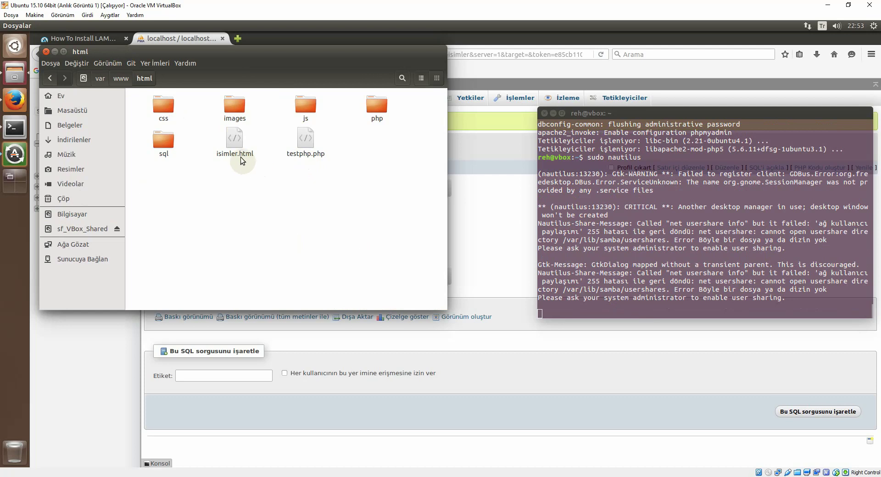
left_click(238, 155)
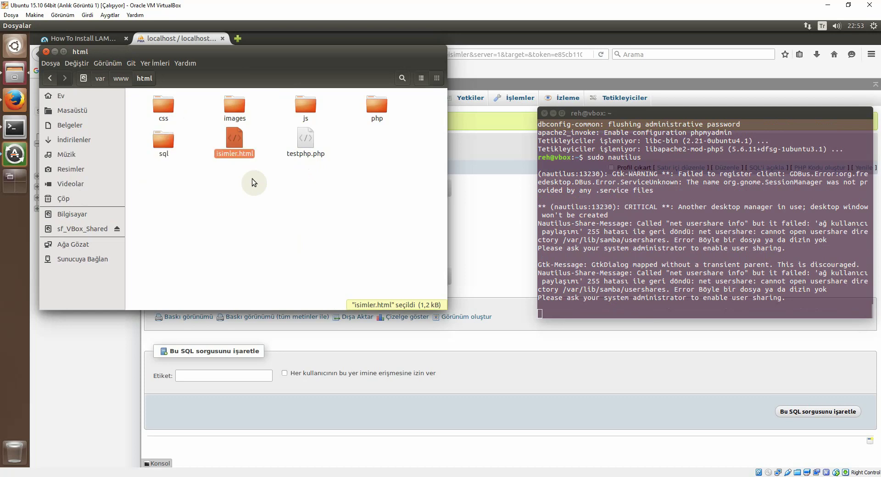
key("F2")
type("index")
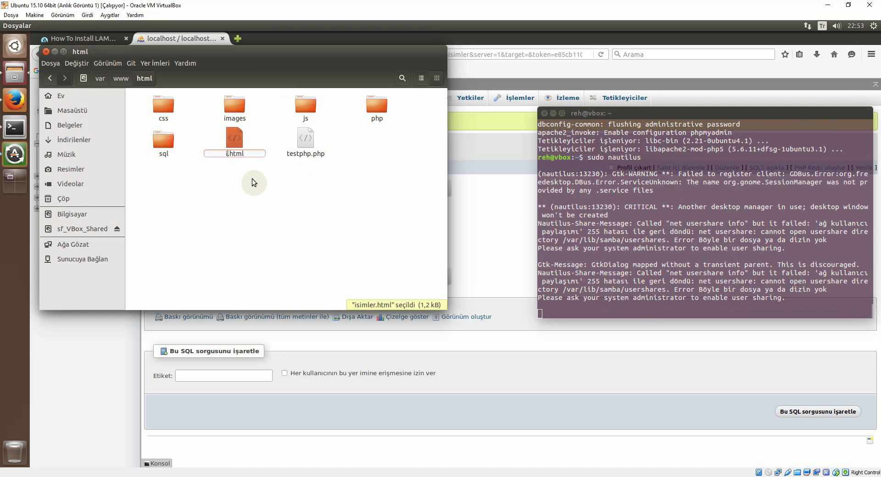
key("Return")
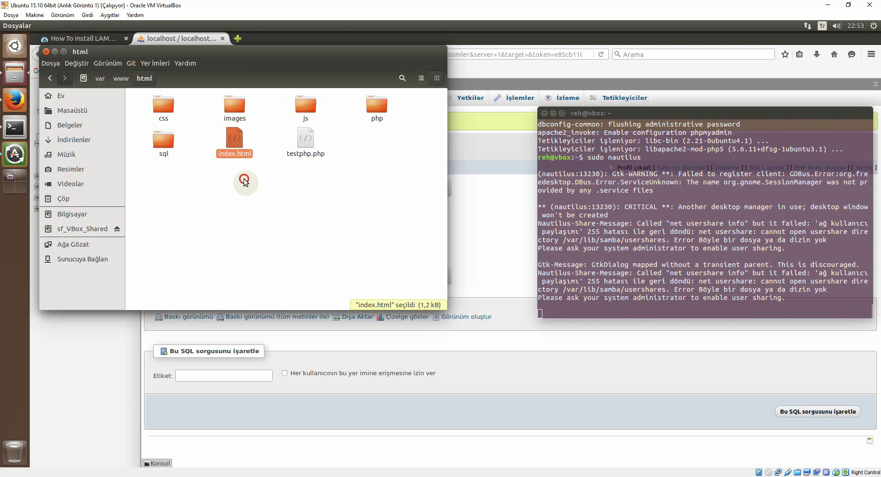
left_click(238, 166)
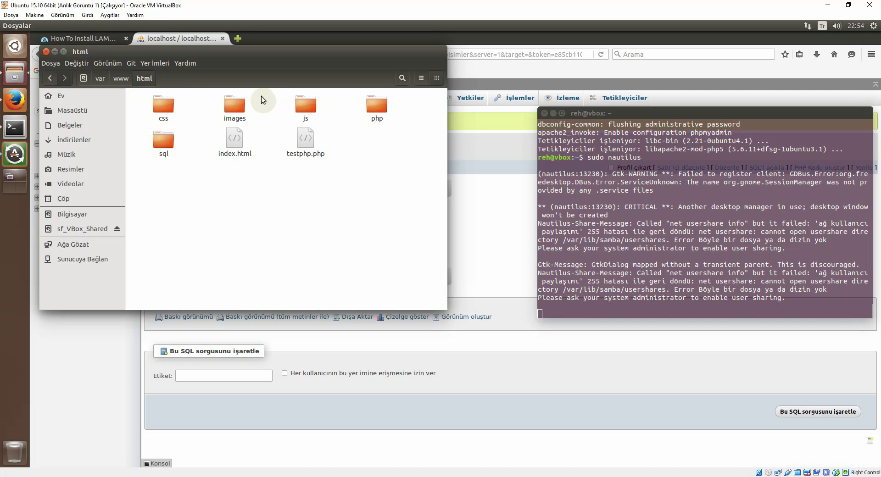
Step: Open php/lib/config.php in the text editor
double_click(376, 107)
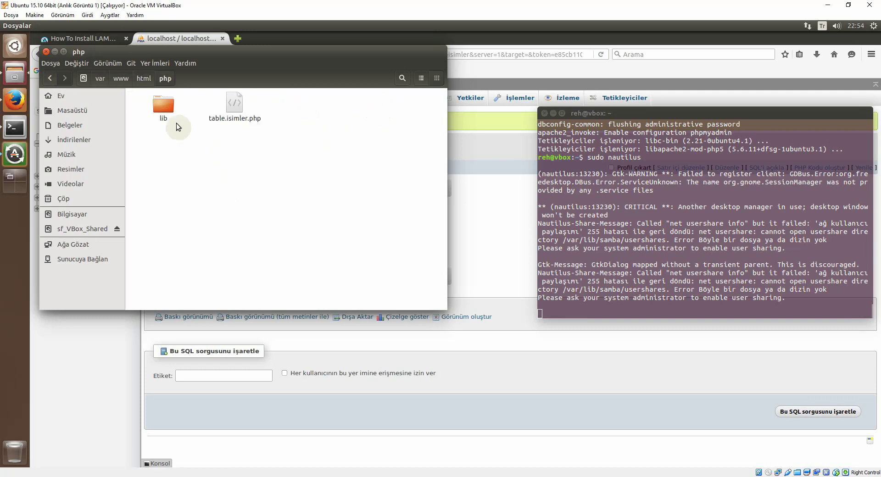
double_click(167, 108)
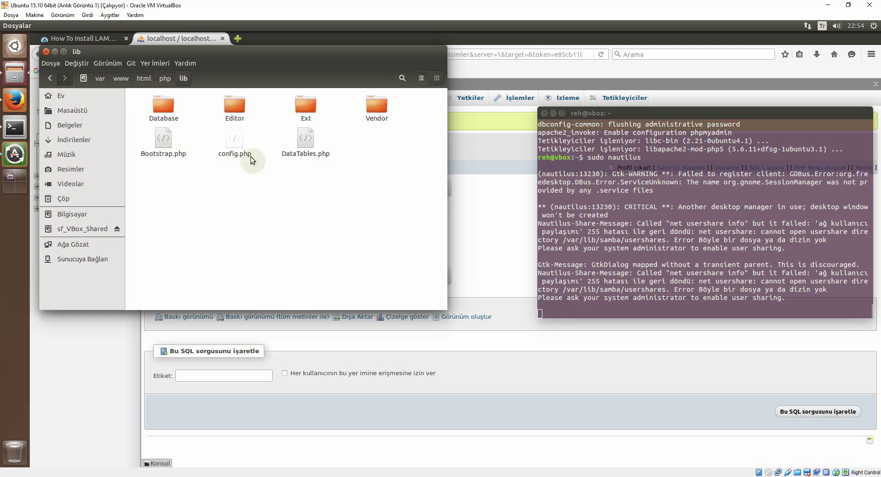
double_click(234, 140)
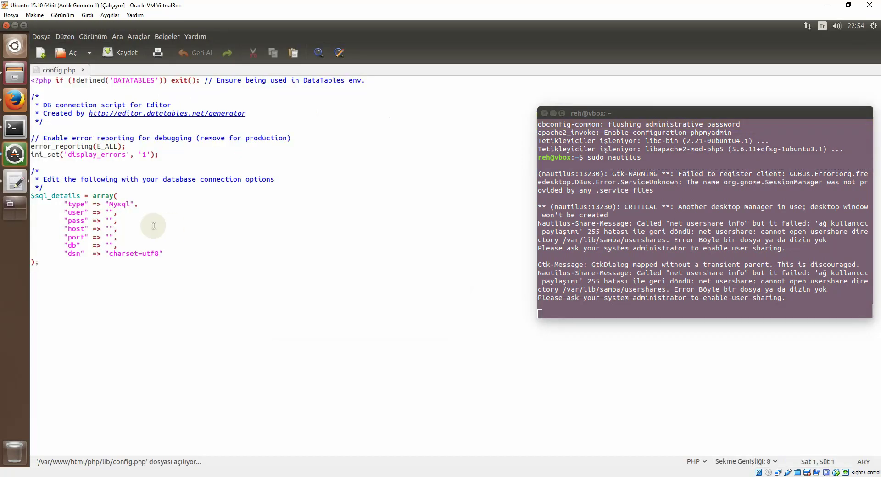
Step: Enter the user, password, host localhost and db deneme in $sql_details, then save and close gedit
left_click(115, 214)
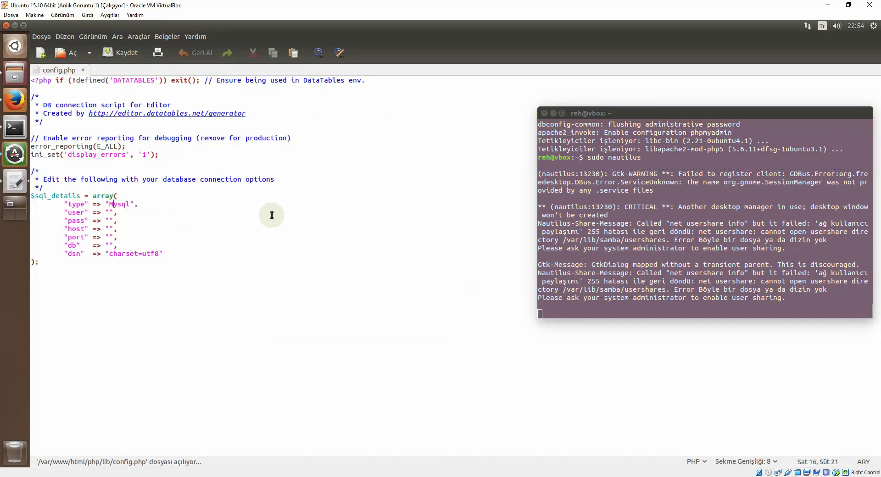
key("Down")
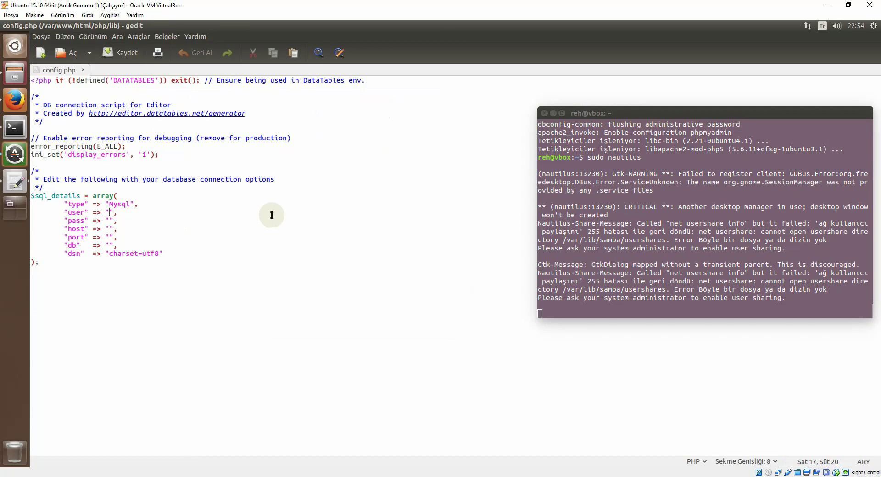
key("Down")
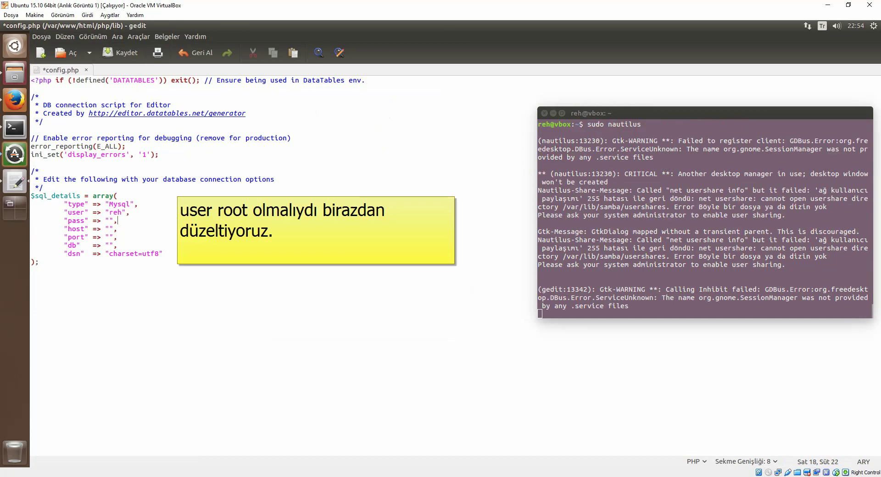
key("Left")
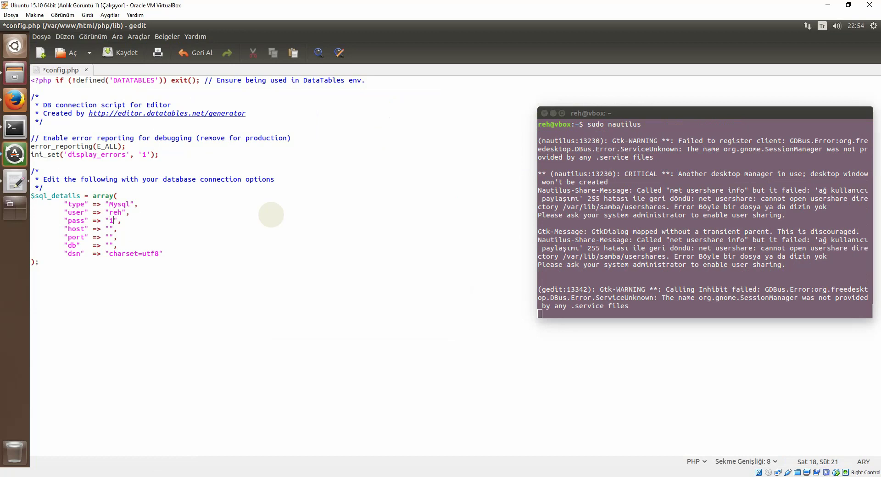
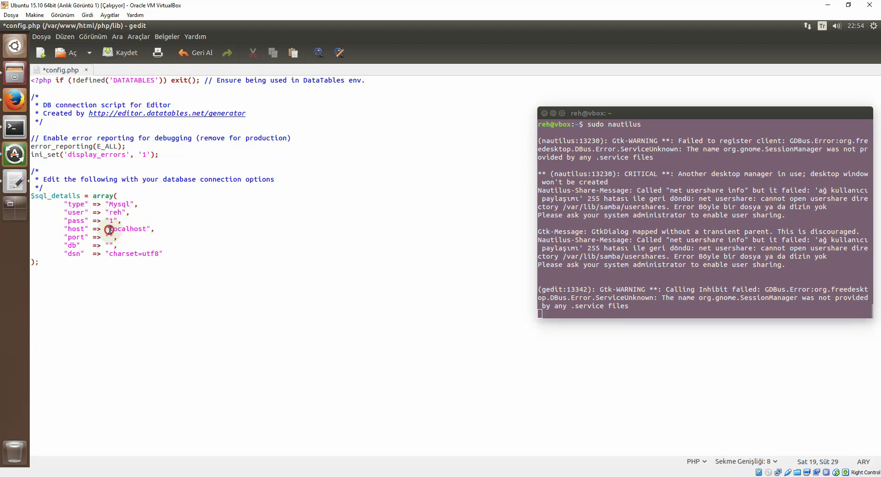
left_click_drag(109, 229, 142, 228)
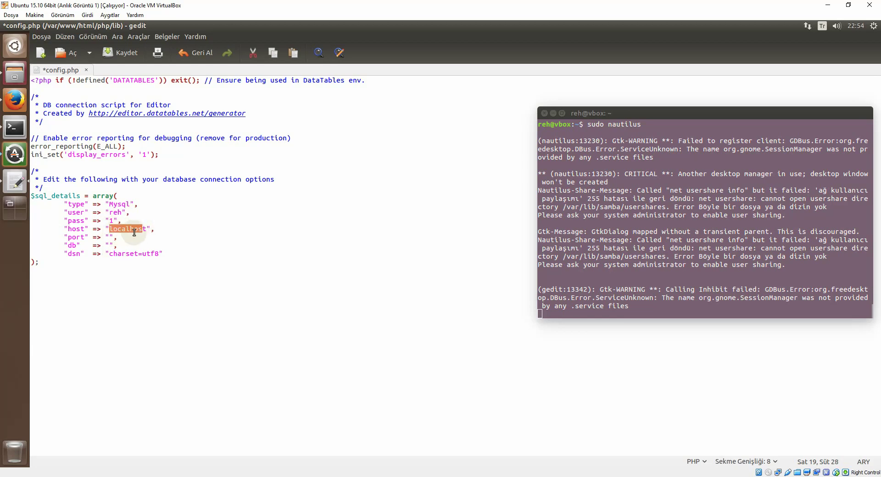
left_click(147, 229)
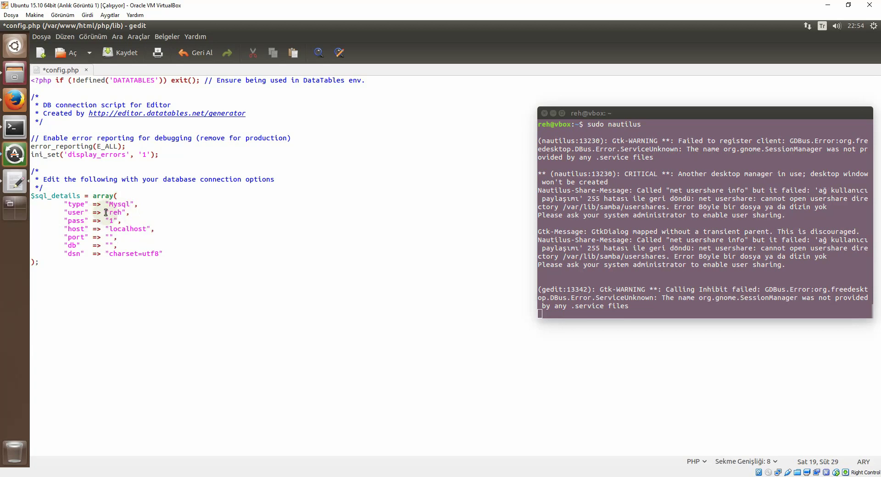
left_click(108, 246)
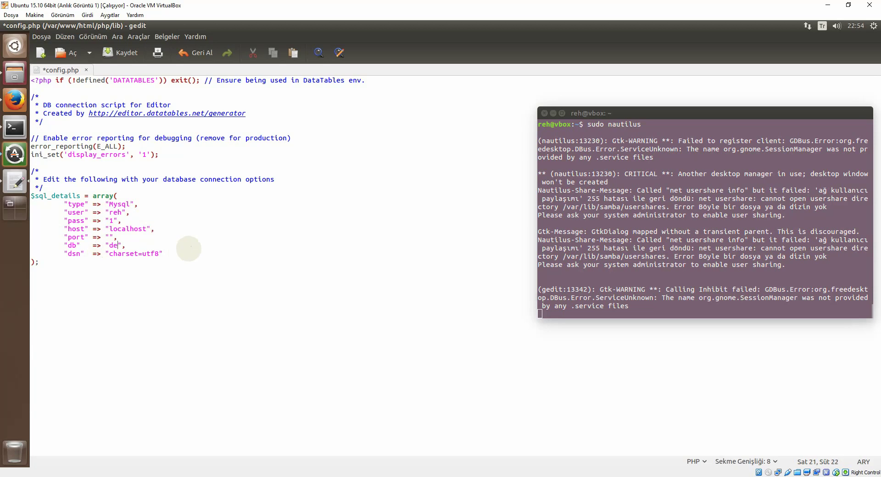
left_click(122, 53)
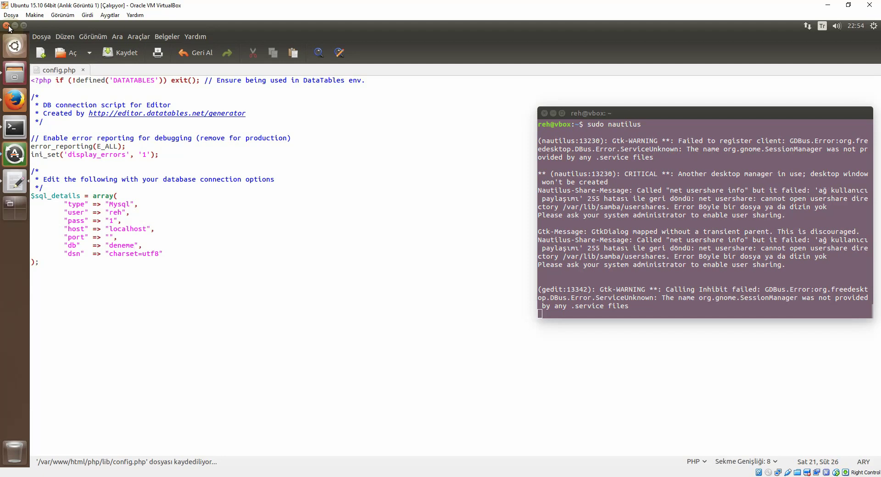
left_click(7, 26)
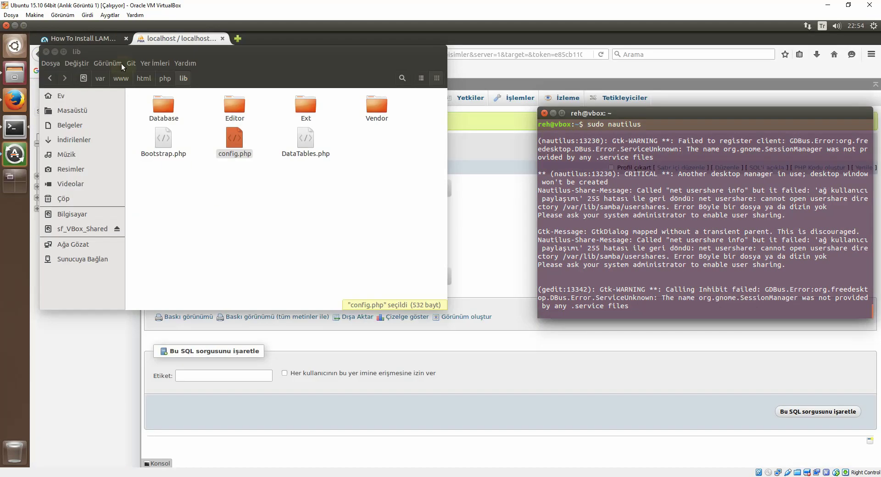
Step: Minimize Files and the terminal, then load localhost in a new Firefox tab
left_click(54, 52)
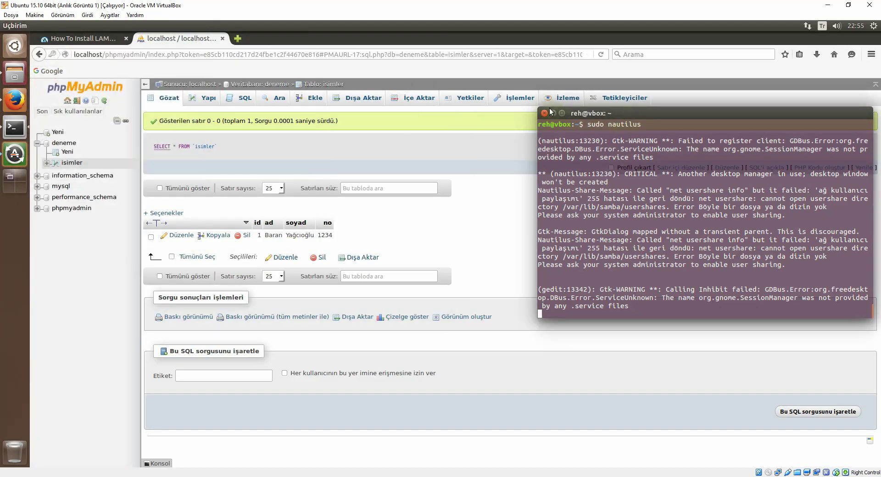
left_click(552, 113)
left_click(239, 39)
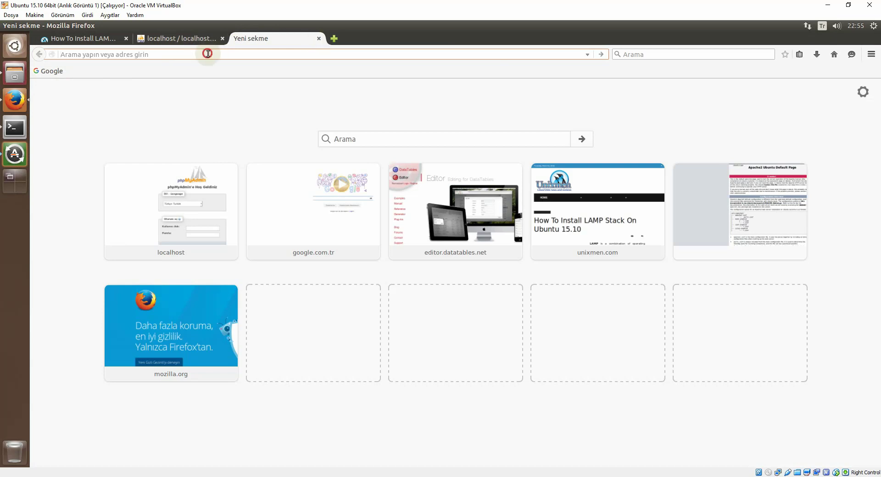
type("l")
key("BackSpace")
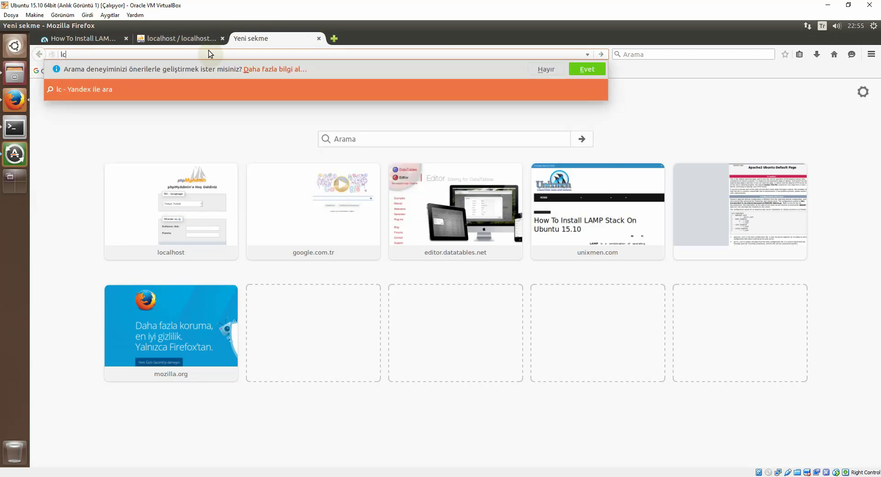
type("ocalhost")
key("Return")
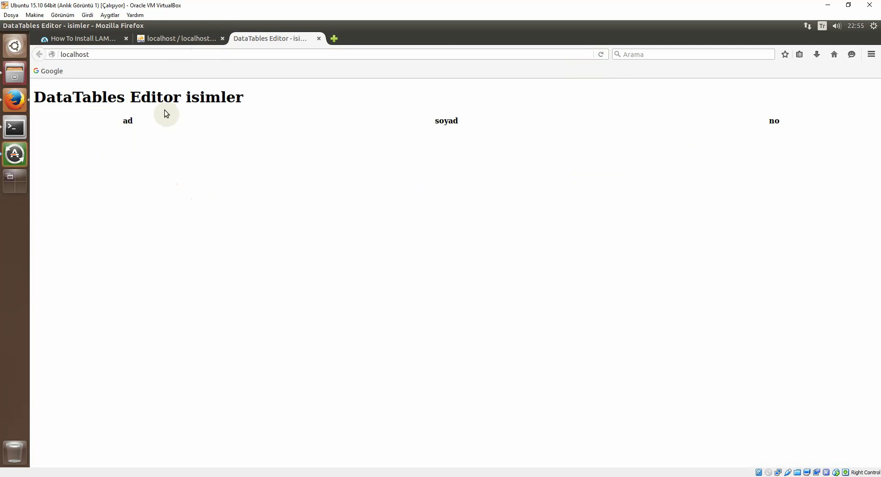
left_click(15, 74)
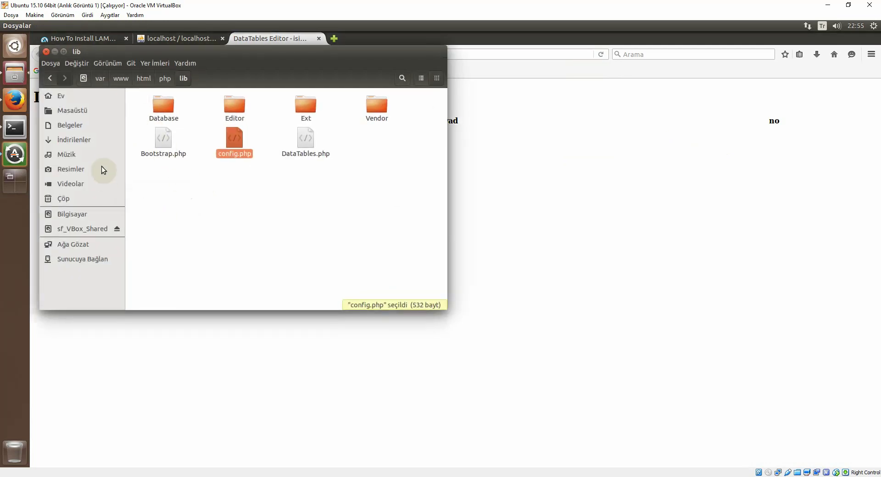
Step: Open /var/log/apache2/error.log from the var folder in gedit
left_click(100, 78)
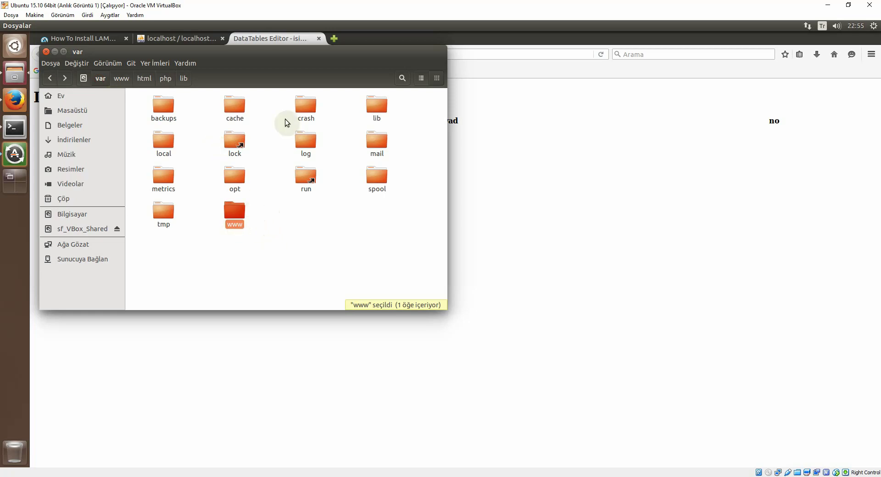
double_click(307, 146)
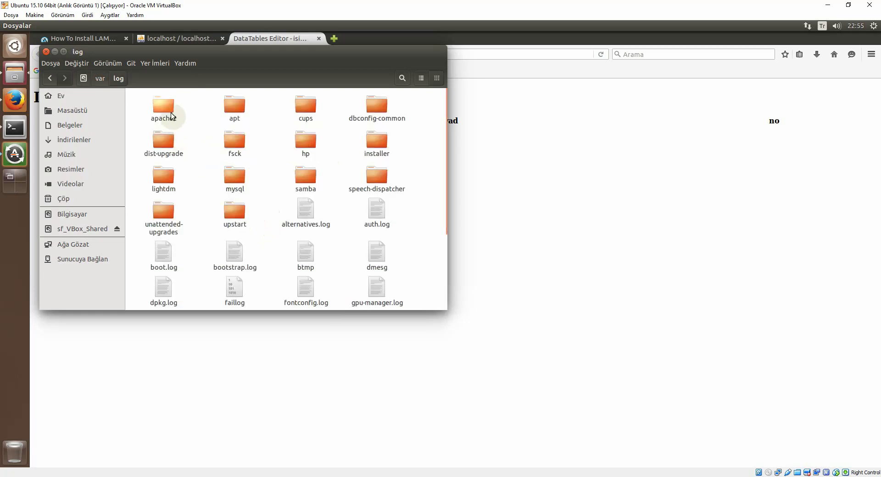
double_click(164, 110)
double_click(235, 114)
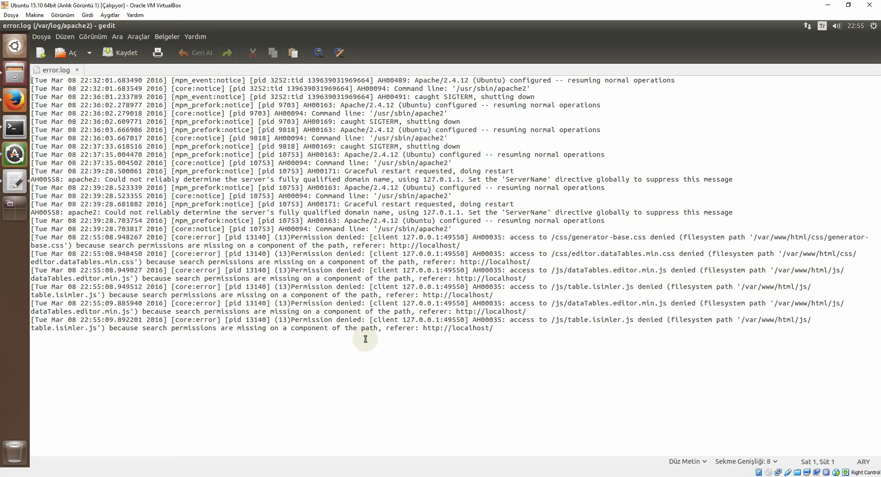
Step: Copy the last log line's permission-denied text, then open a new Firefox tab
left_click_drag(424, 329, 580, 341)
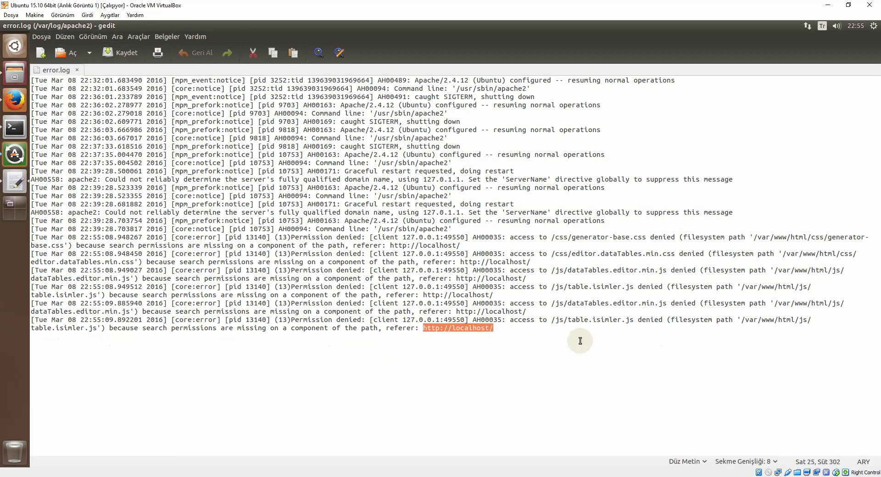
key("Right")
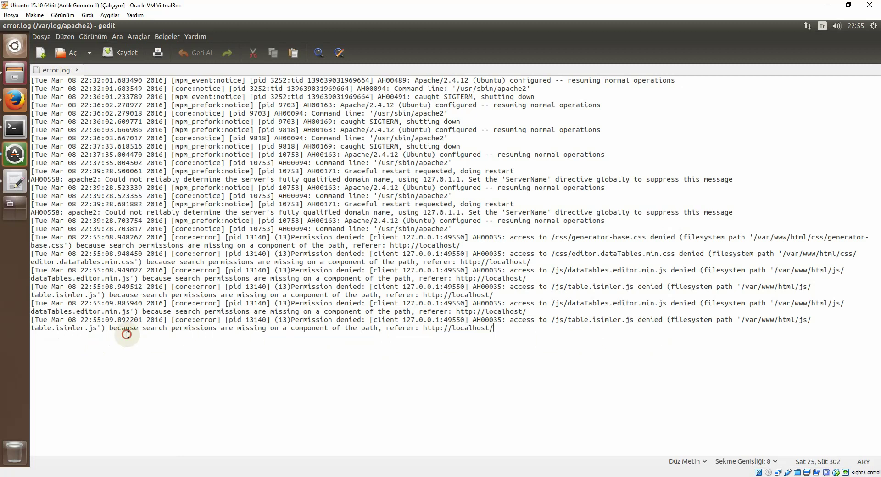
left_click_drag(110, 330, 375, 329)
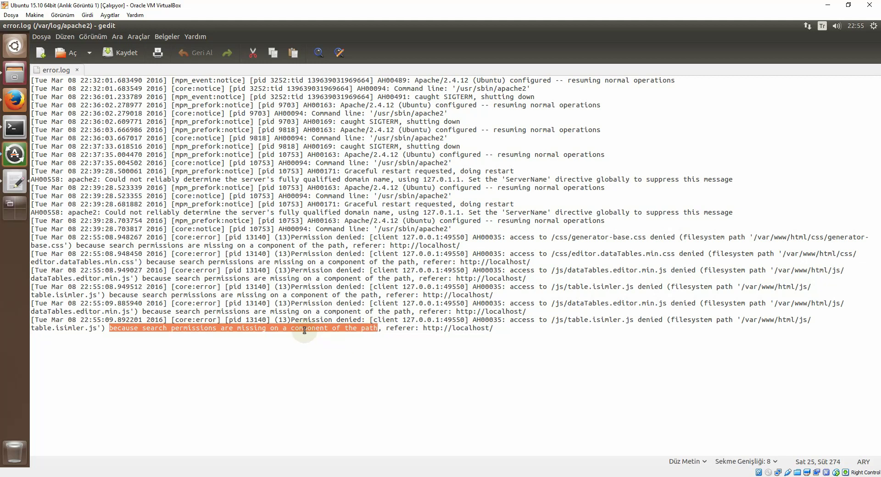
left_click(244, 341)
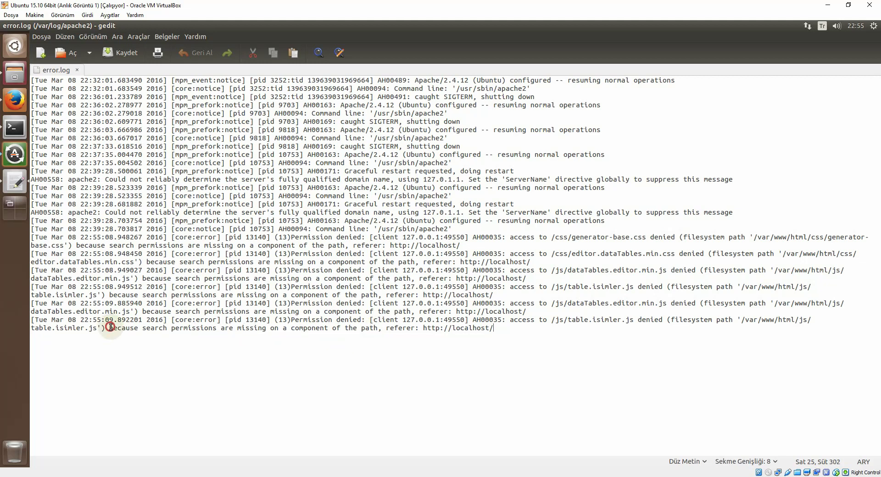
left_click_drag(110, 327, 514, 331)
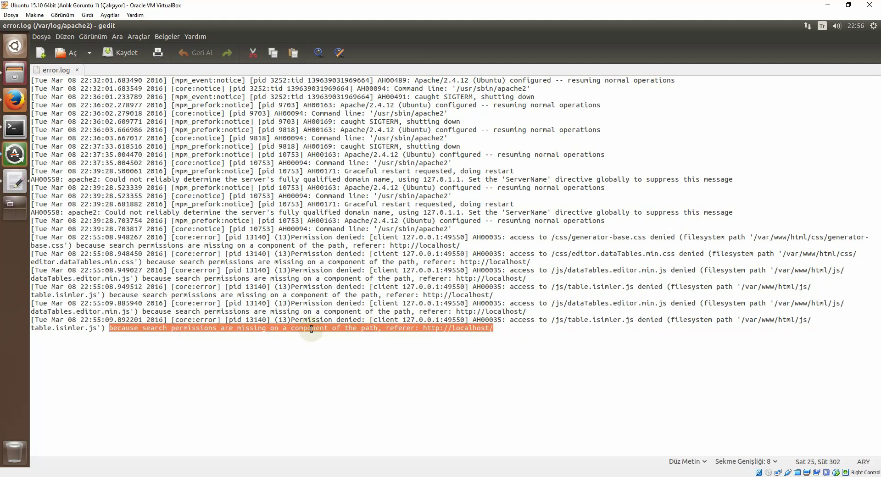
right_click(311, 329)
left_click(346, 365)
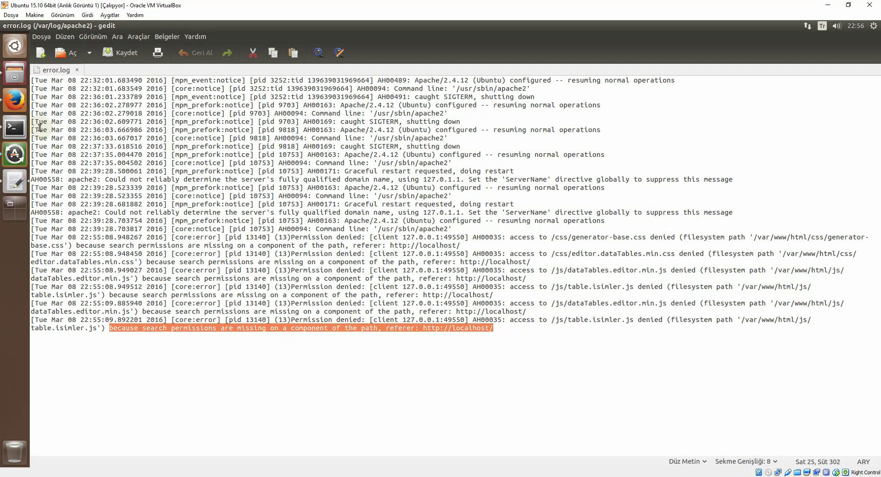
left_click(14, 100)
left_click(333, 39)
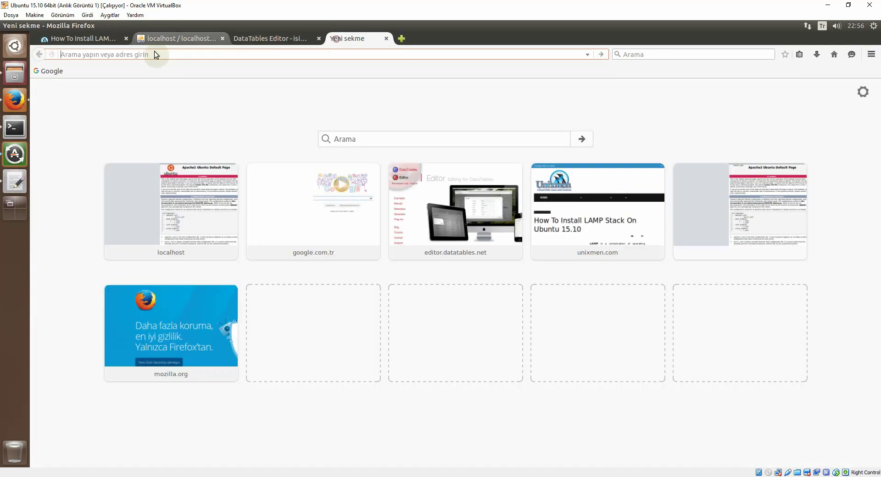
Step: Search Google for the pasted permission-denied error message
left_click(50, 71)
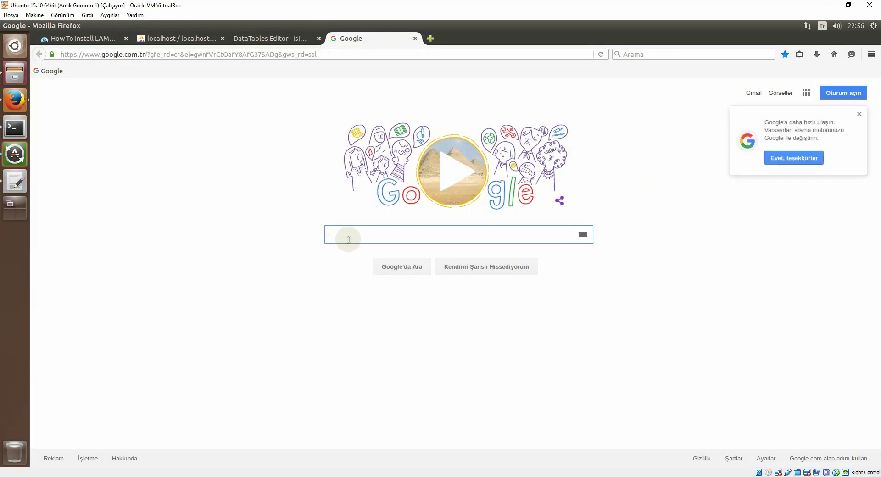
right_click(347, 238)
left_click(383, 280)
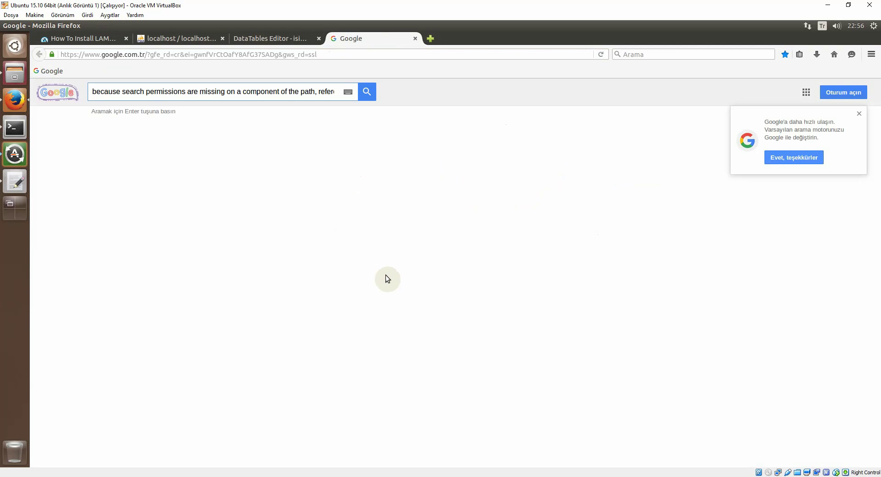
key("Return")
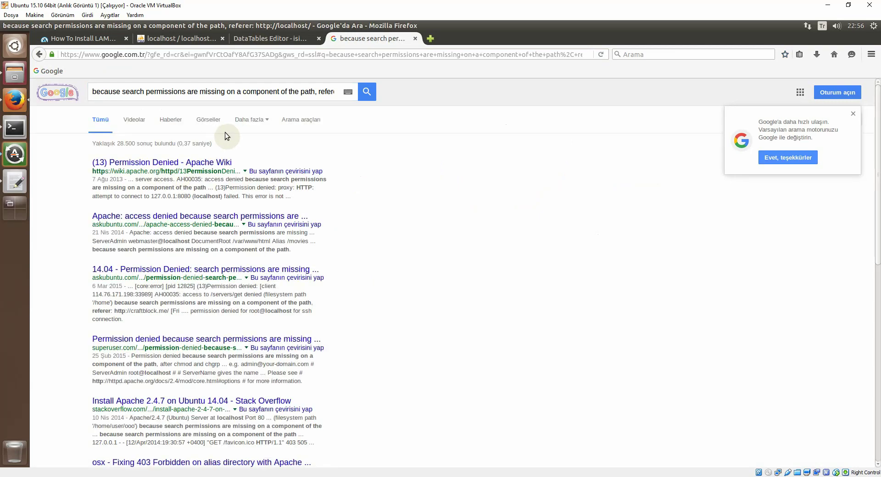
Step: Open the Super User result in a new tab and select its first find/chmod command
right_click(184, 340)
left_click(214, 350)
left_click(451, 41)
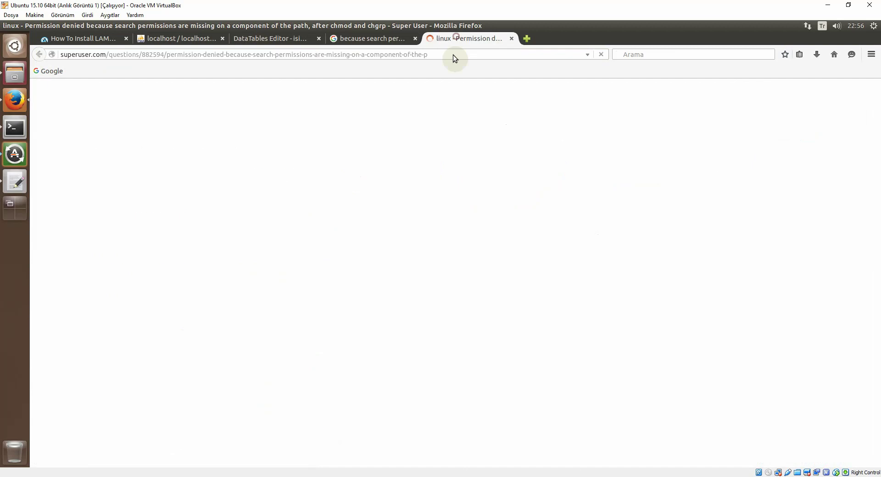
scroll(332, 265, "down", 3)
scroll(332, 266, "down", 10)
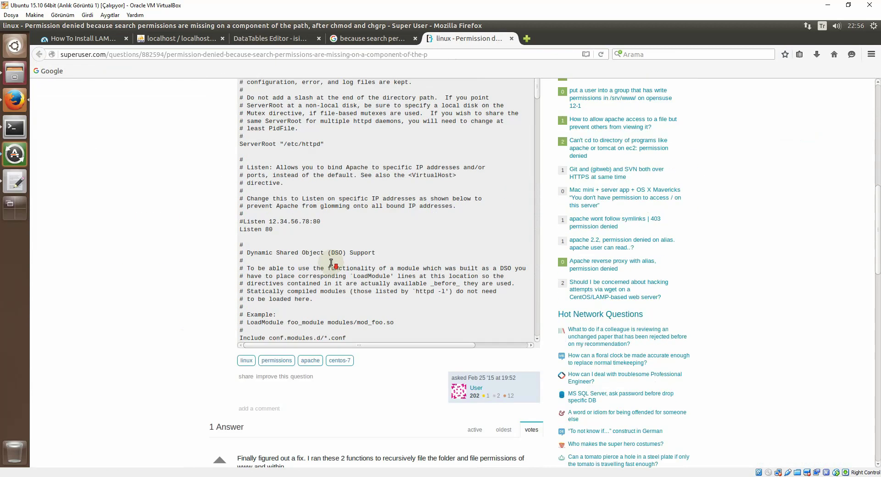
scroll(331, 264, "down", 8)
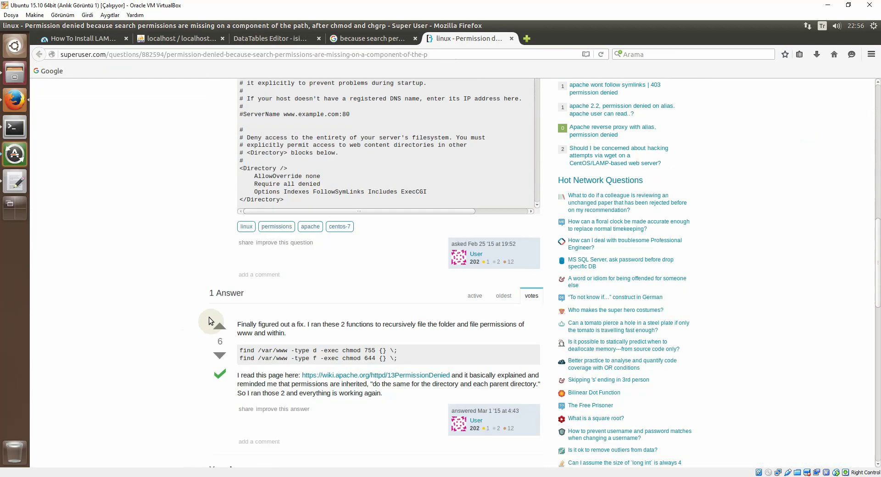
scroll(252, 206, "up", 1)
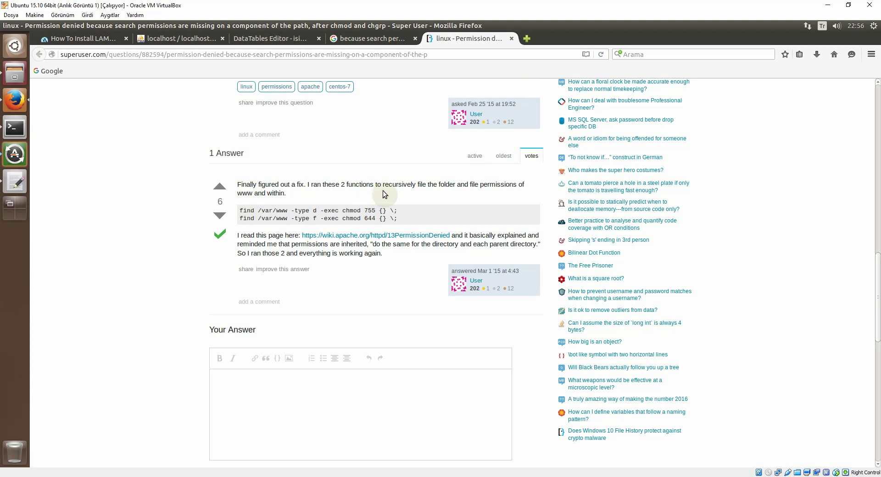
left_click_drag(372, 211, 365, 211)
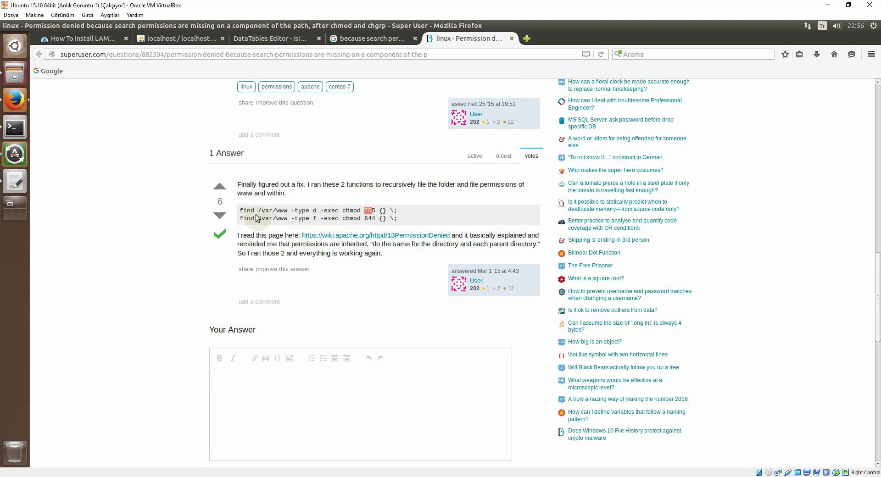
left_click(278, 218)
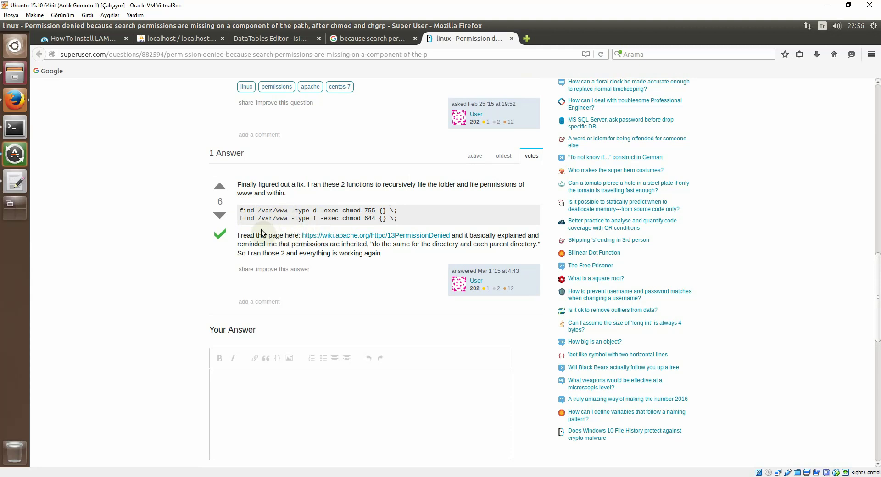
double_click(357, 211)
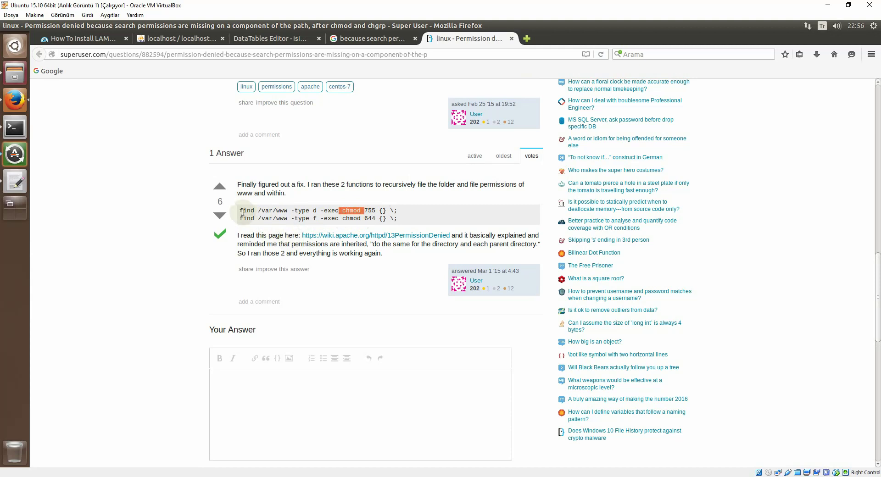
left_click_drag(240, 212, 413, 214)
Step: Copy the first find command and close the apache2 folder and old terminal windows
right_click(347, 212)
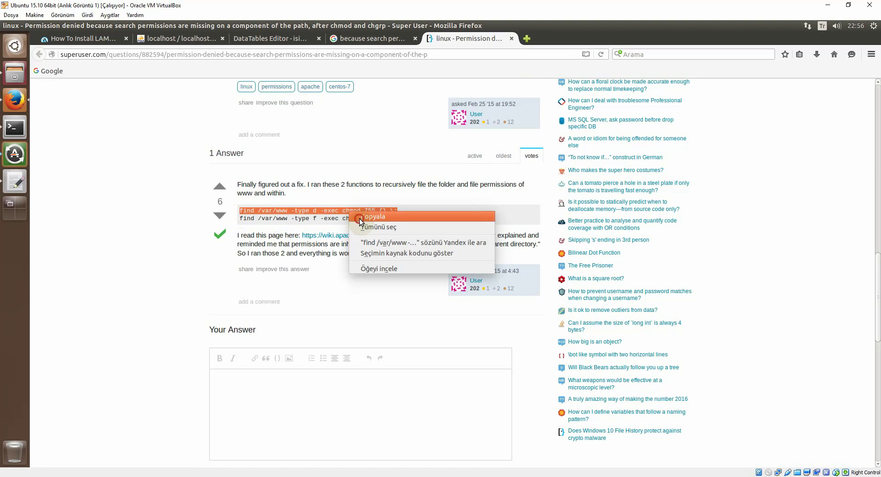
left_click(360, 217)
left_click(15, 128)
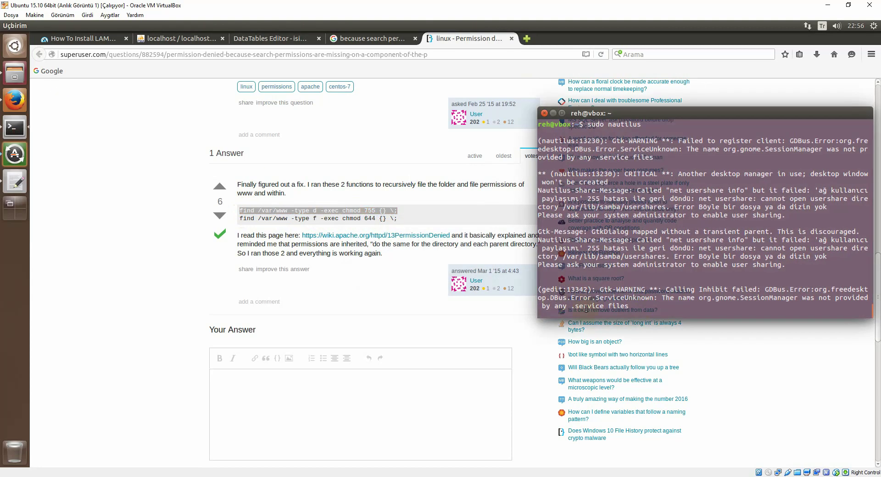
left_click(15, 74)
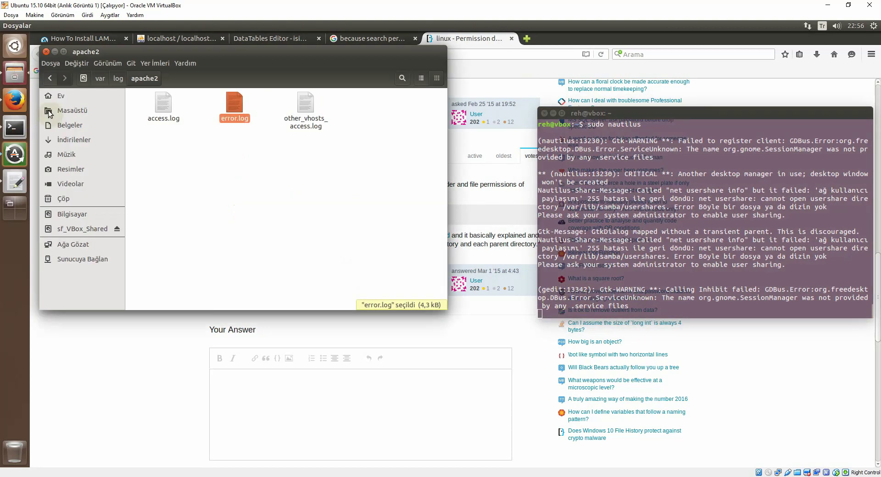
left_click(47, 52)
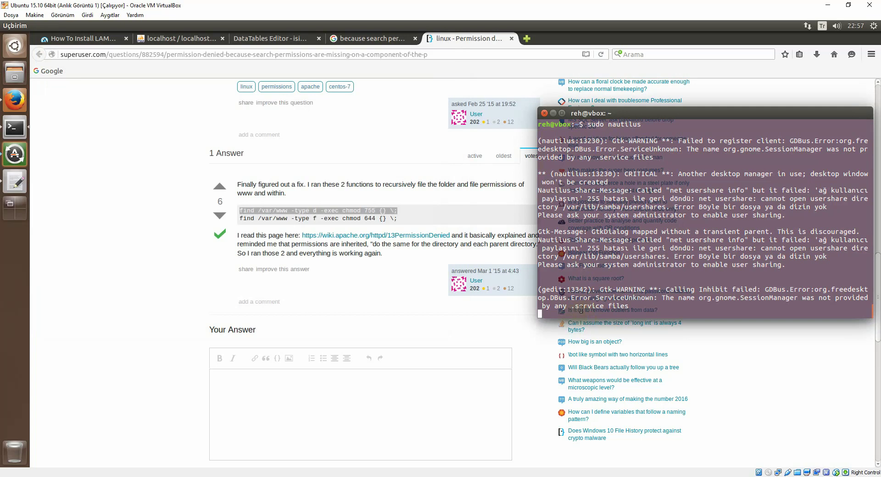
left_click(545, 114)
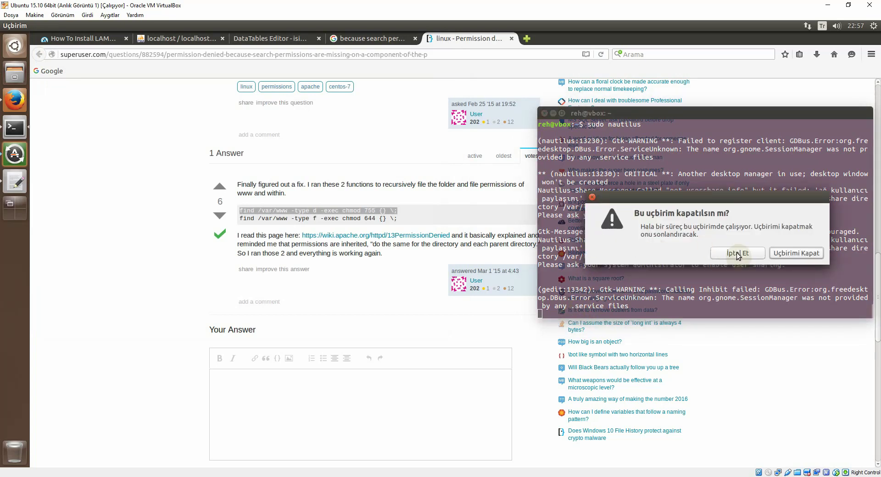
left_click(790, 255)
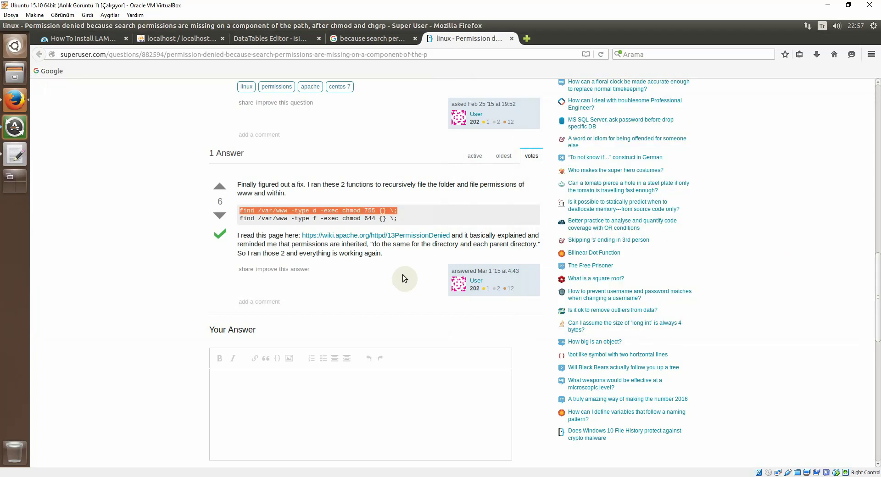
Step: Run `sudo find /var/www -type d -exec chmod 755 {} \;` in a new terminal
key("ctrl+alt+t")
right_click(101, 77)
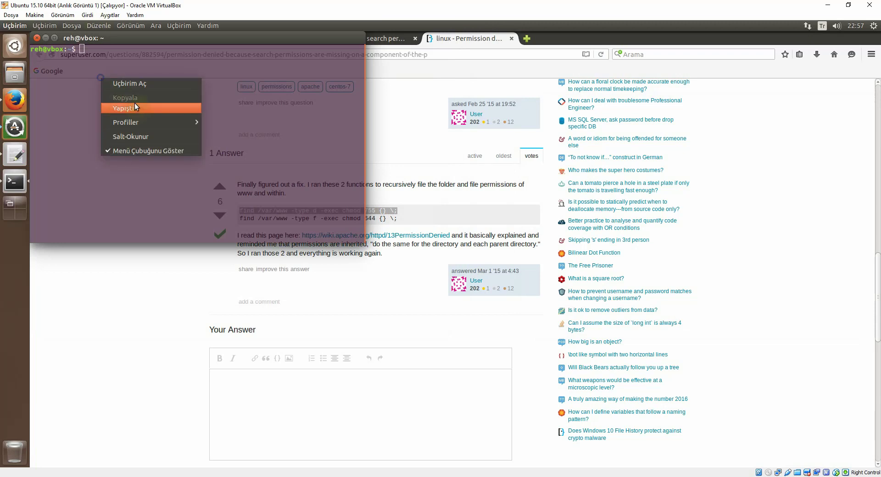
left_click(135, 108)
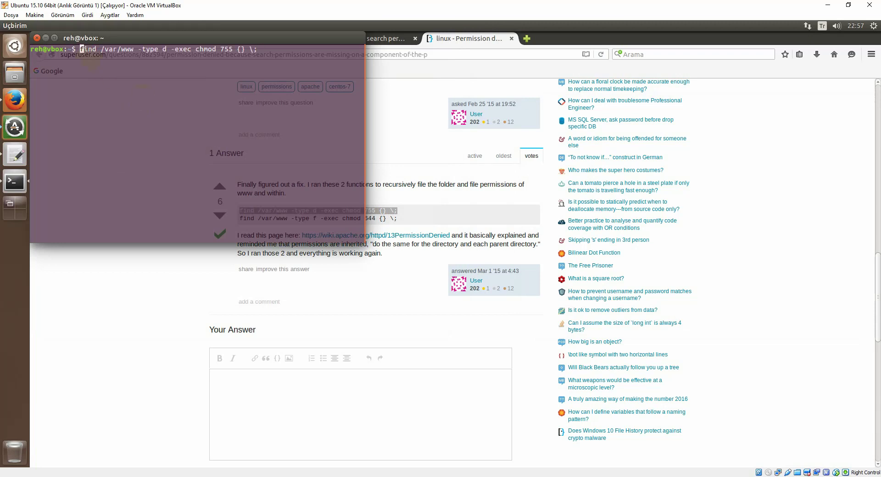
key("Home")
type("sudo")
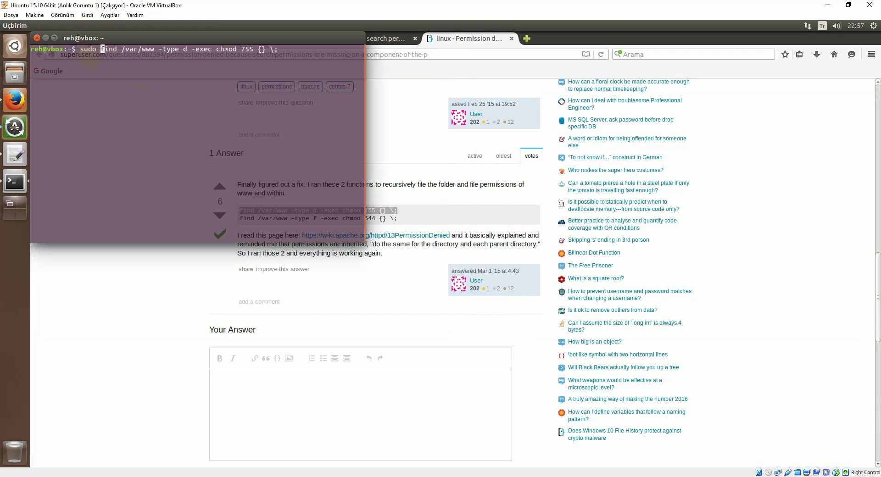
key("Return")
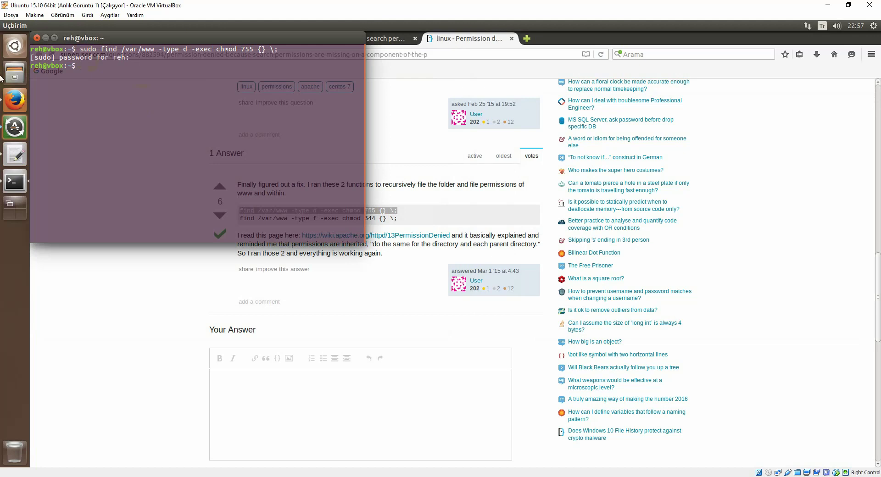
Step: Move the terminal to the lower right and return to the Super User answer
right_click(247, 39)
left_click(278, 91)
left_click_drag(276, 38, 679, 195)
left_click(282, 226)
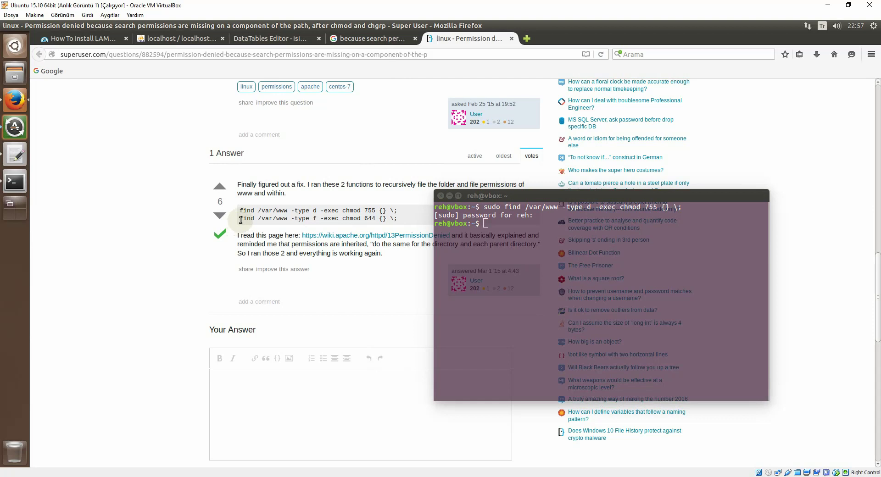
Step: Copy the second find command (chmod 644 for files) from the answer
left_click_drag(240, 220, 396, 224)
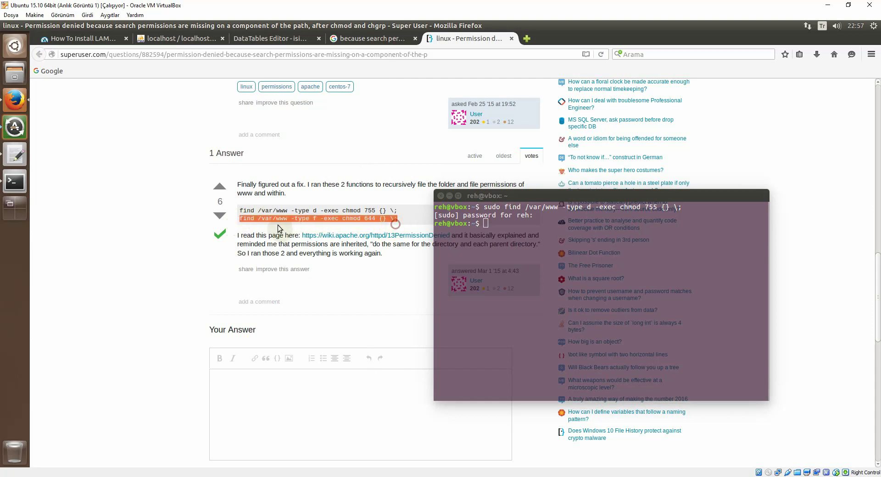
right_click(296, 220)
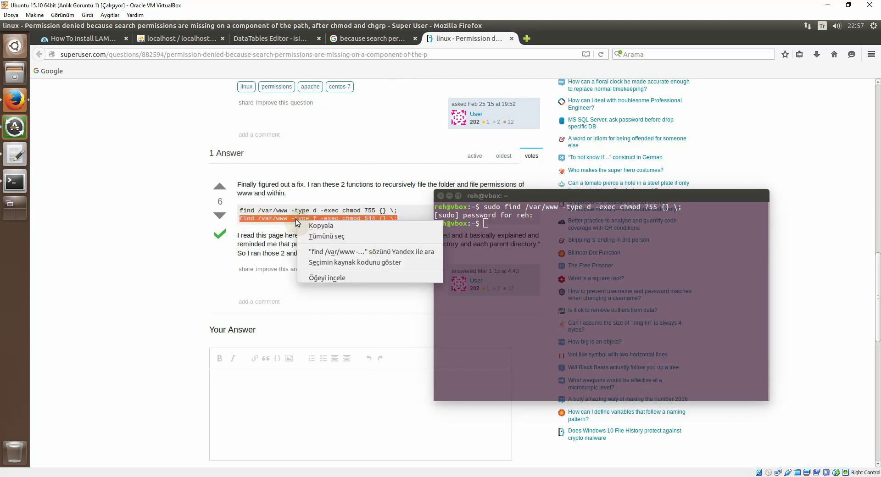
left_click(327, 226)
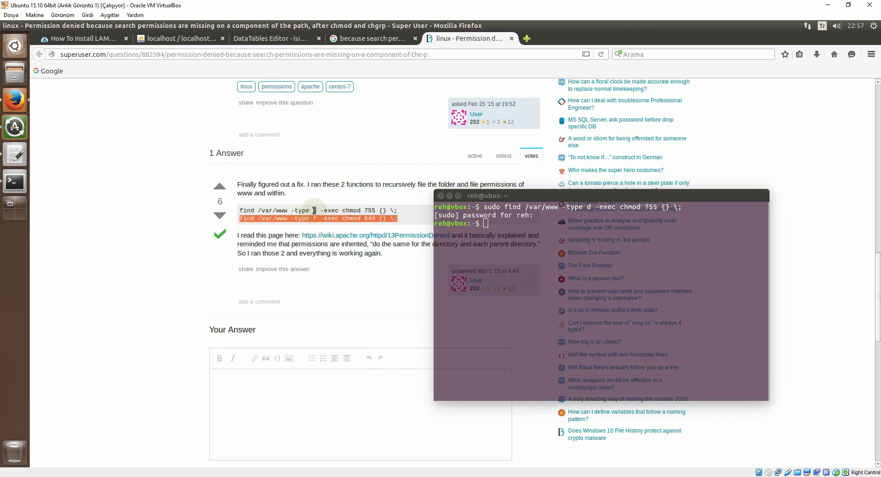
left_click(315, 211)
double_click(315, 218)
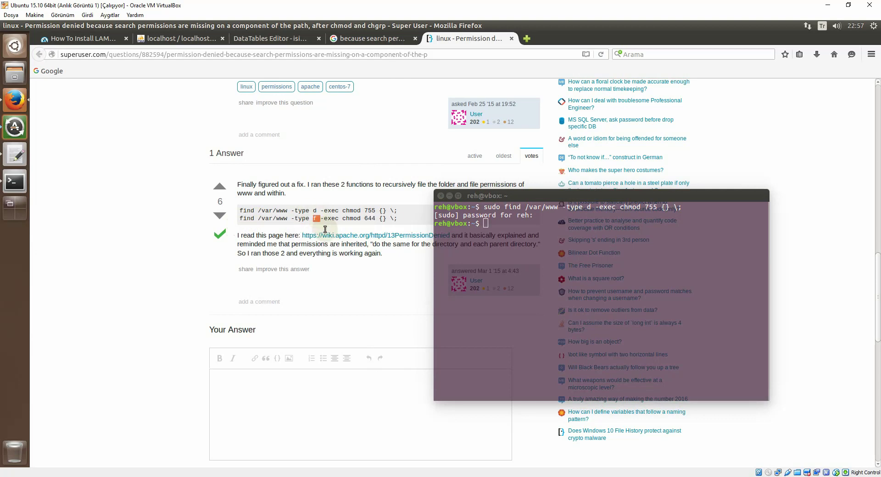
Step: Run the chmod 644 find command with sudo, then relaunch the file manager as root
left_click(494, 222)
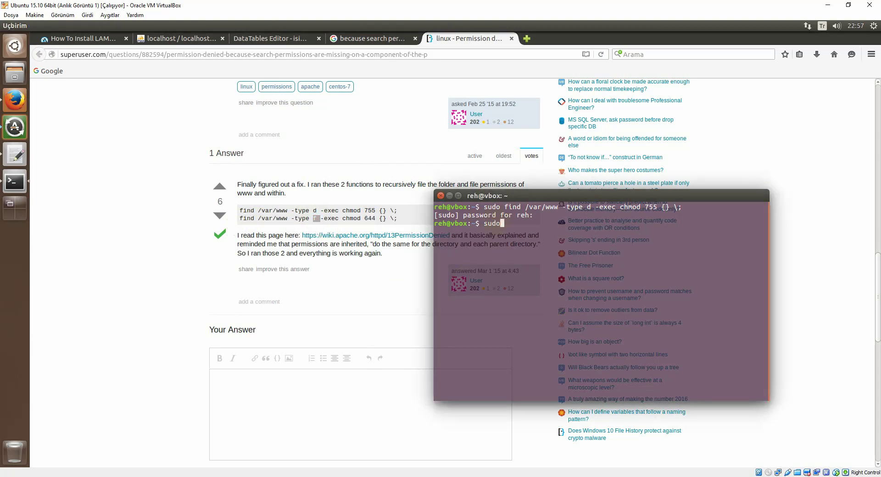
right_click(515, 225)
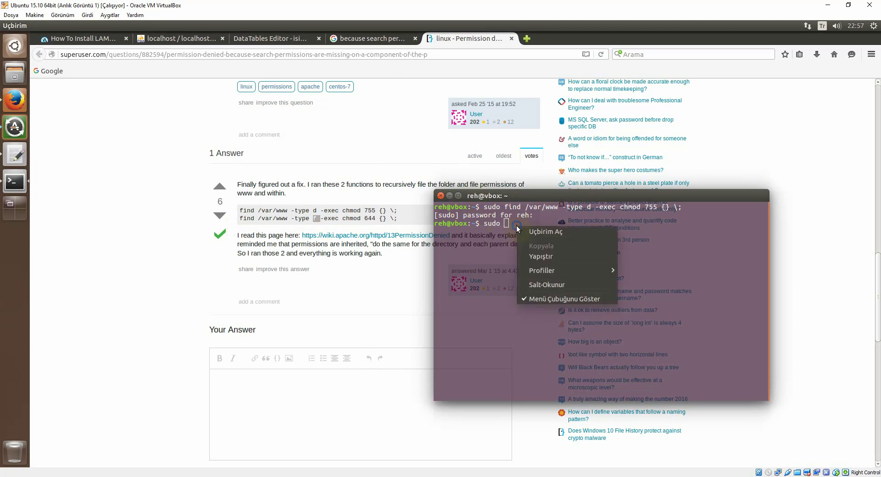
left_click(553, 257)
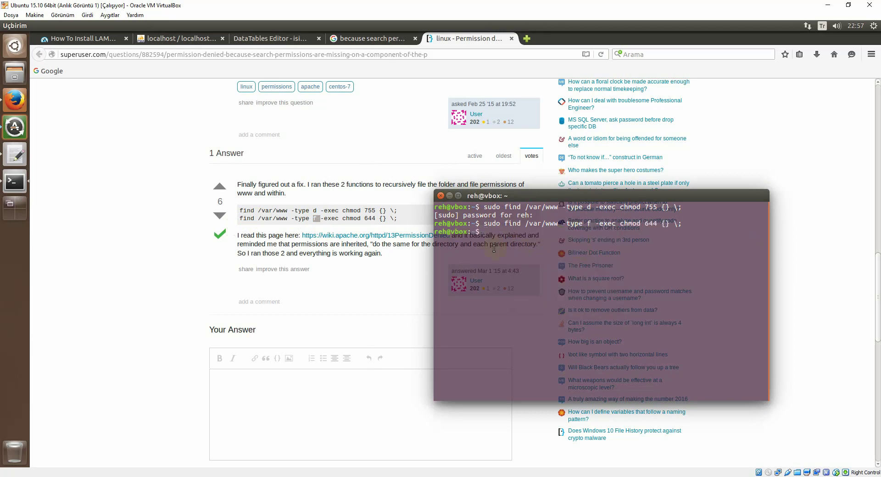
key("Up")
key("Up")
key("Return")
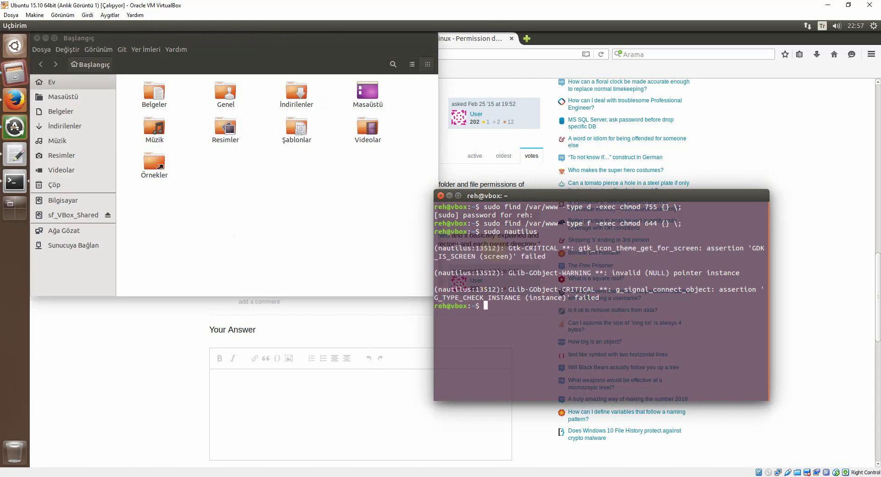
Step: Minimize the terminal and file manager windows
right_click(549, 198)
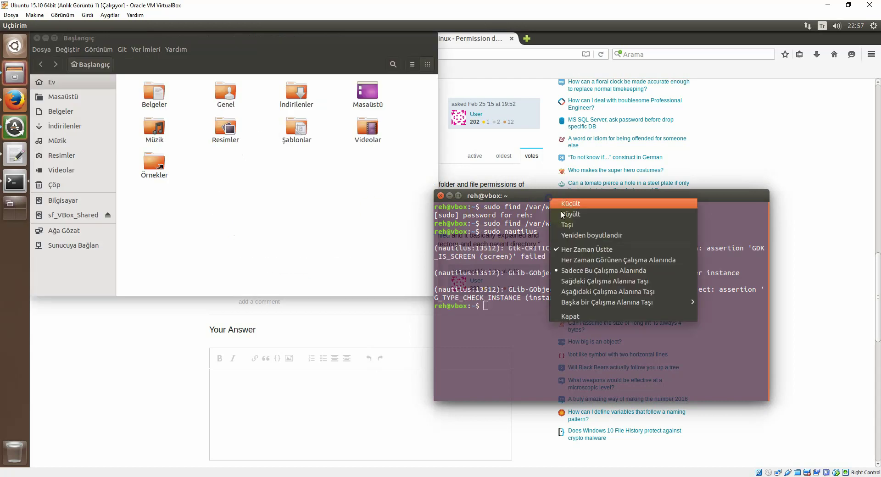
left_click(506, 193)
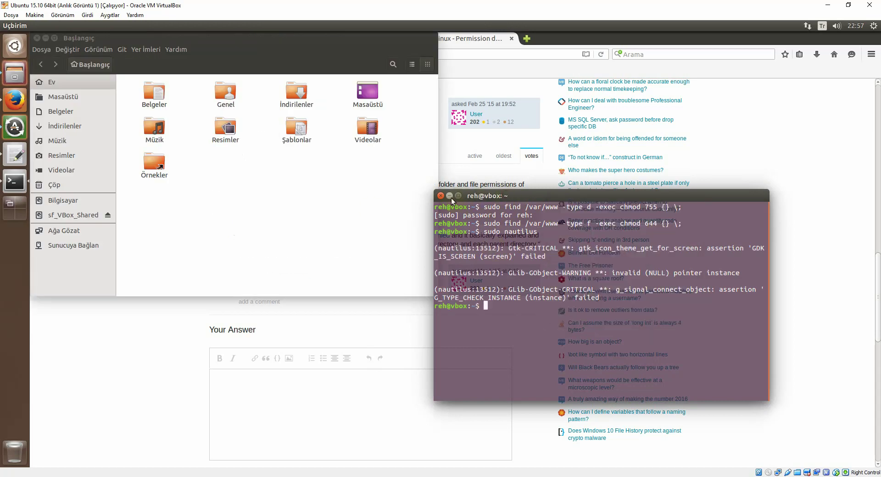
left_click(450, 196)
left_click(46, 38)
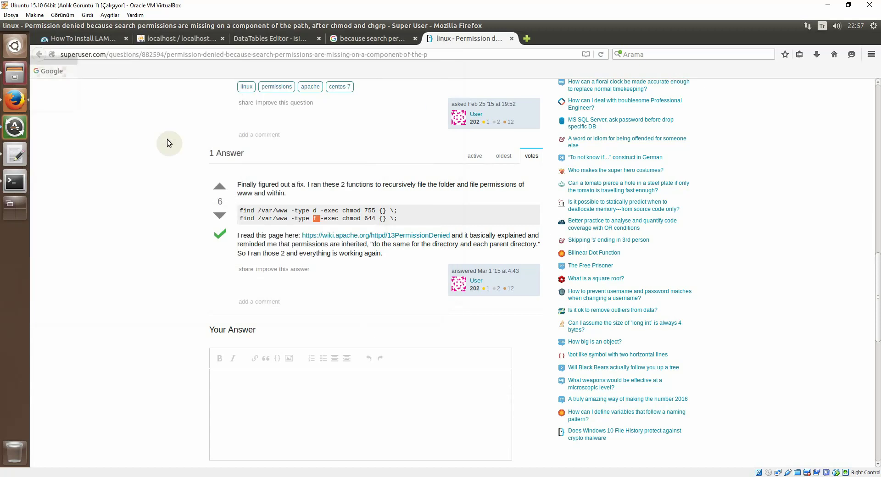
Step: Close the Super User and Google tabs, reload localhost, and dismiss the deneme access-denied warning
left_click(510, 39)
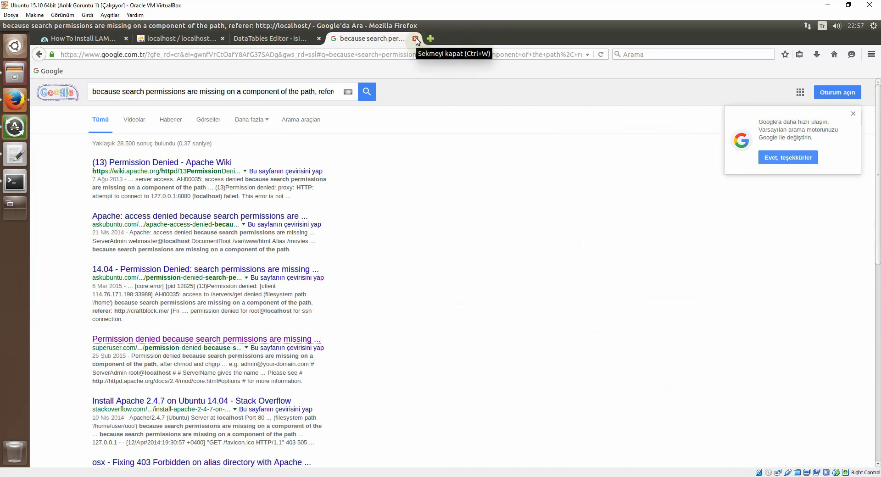
left_click(415, 38)
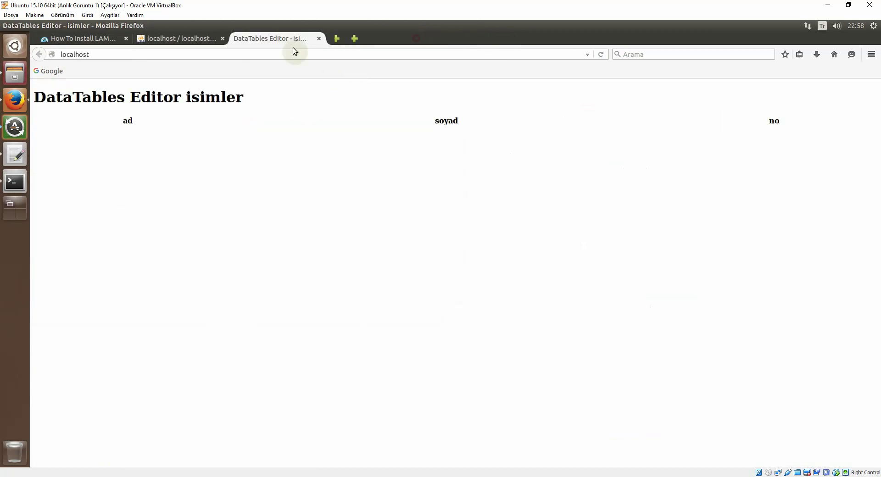
left_click(599, 54)
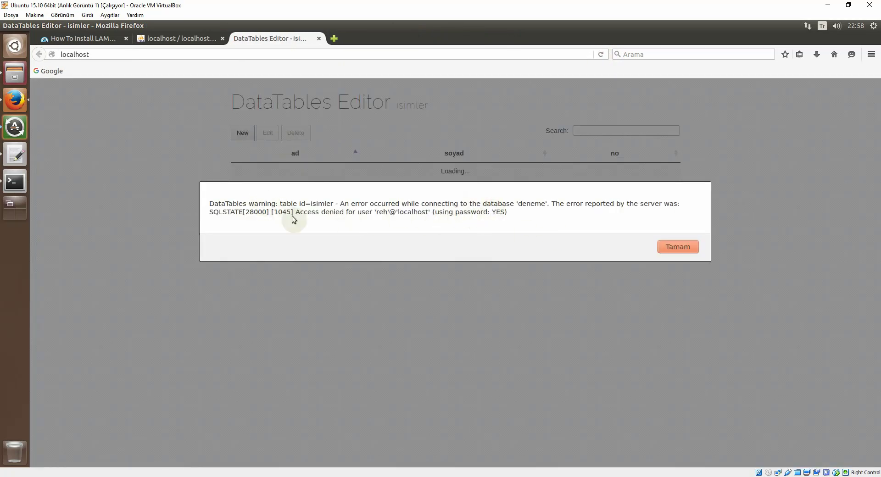
left_click(672, 252)
left_click(17, 76)
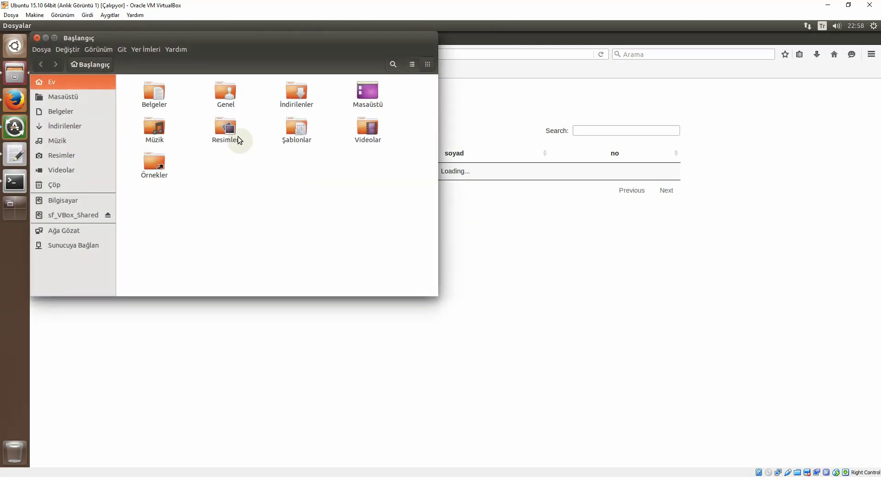
Step: Browse to /var/www/html/php/lib and open config.php in gedit
left_click(69, 200)
left_click(365, 199)
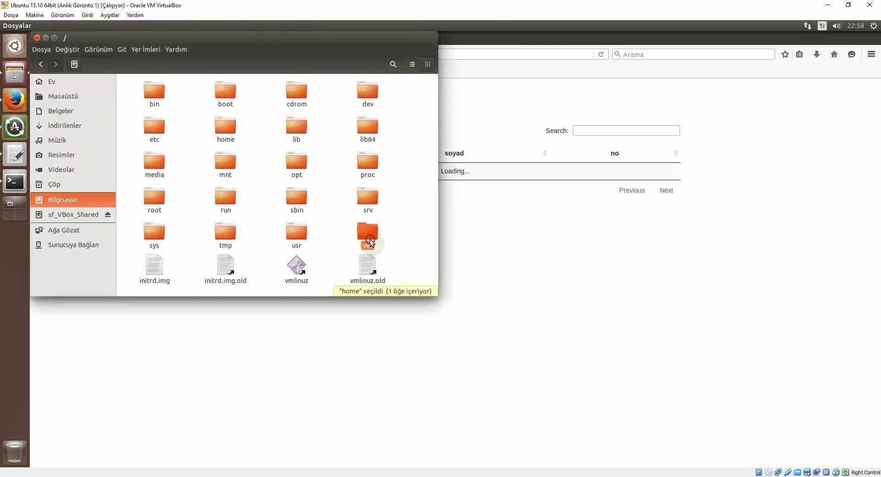
double_click(365, 198)
double_click(225, 200)
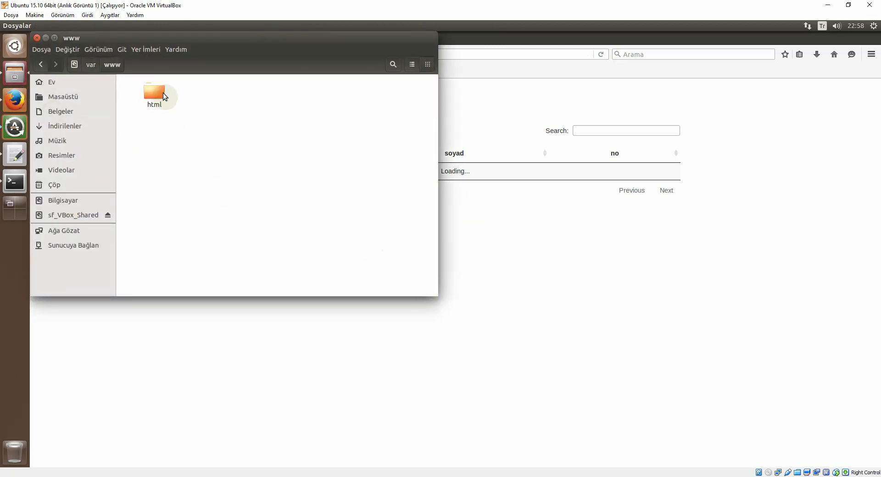
double_click(158, 93)
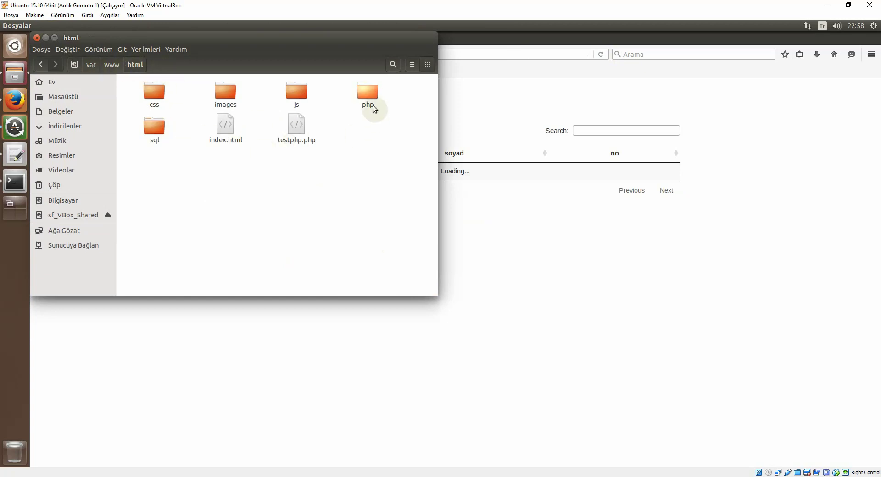
left_click(373, 101)
double_click(373, 101)
double_click(167, 97)
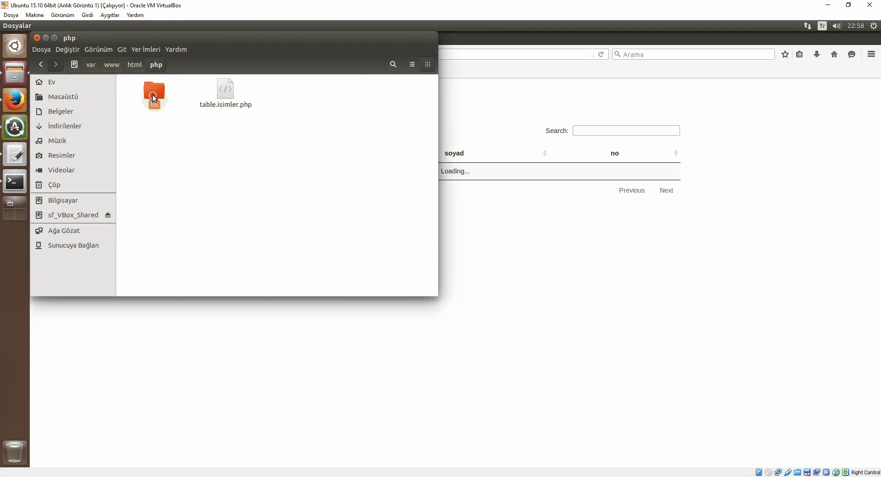
double_click(221, 134)
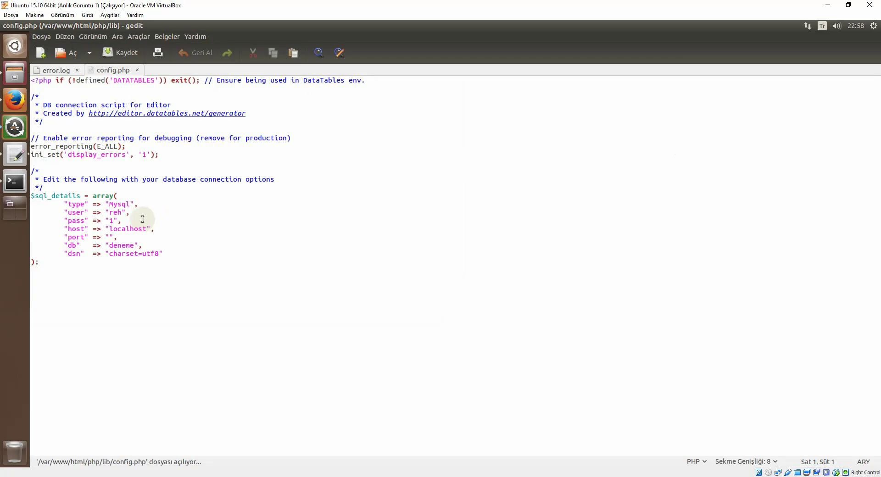
Step: Change the config.php database user to root, save, and reload the DataTables Editor page
left_click(117, 213)
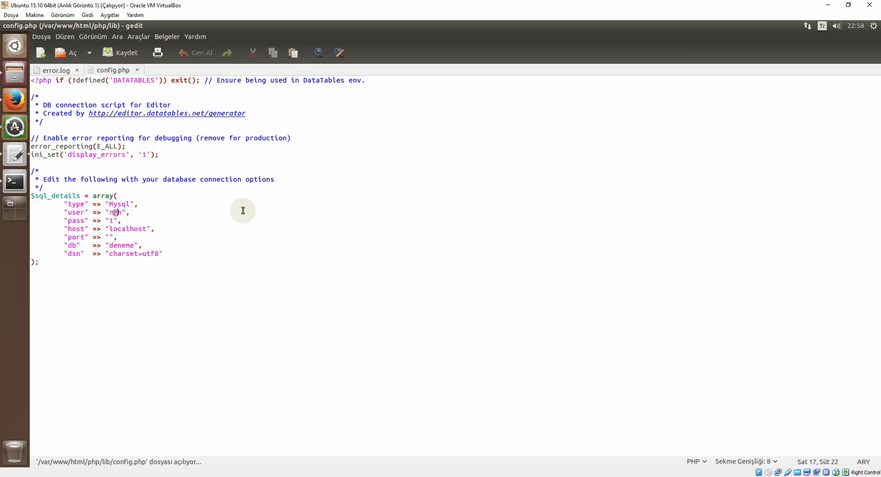
key("BackSpace")
key("BackSpace")
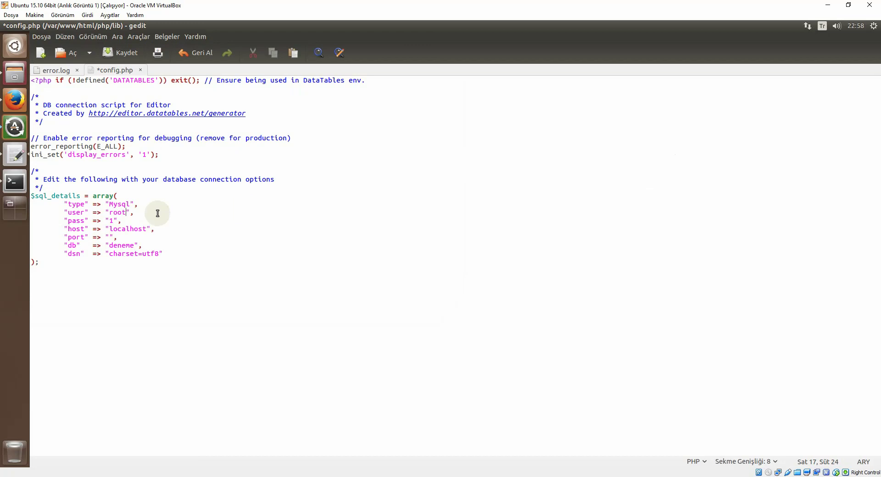
left_click(120, 55)
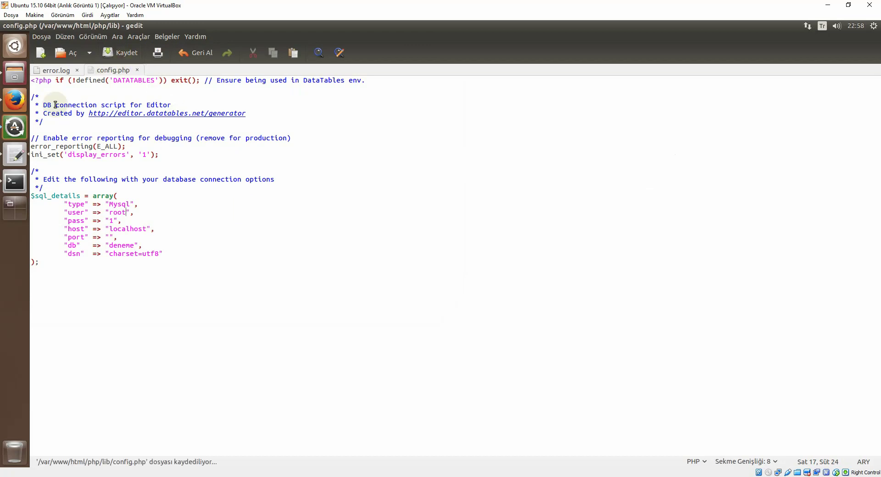
left_click(15, 99)
left_click(601, 54)
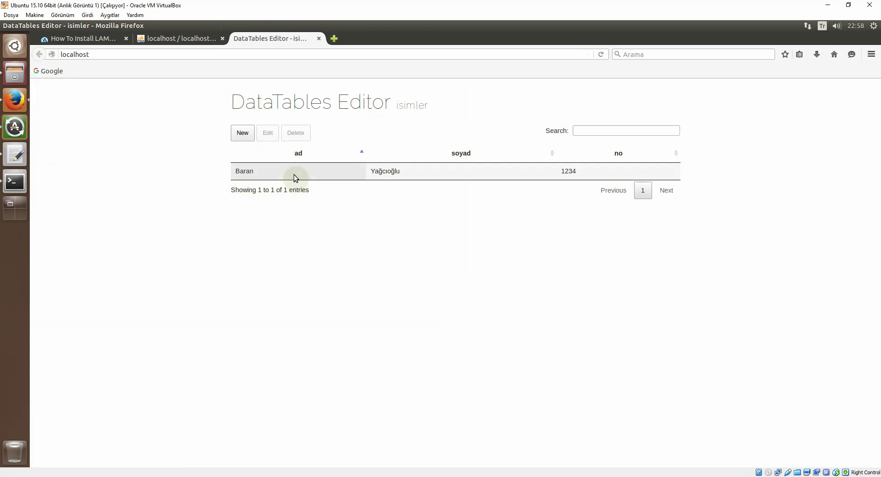
Step: Highlight the word DataTables in the Editor page's title
left_click_drag(231, 102, 331, 102)
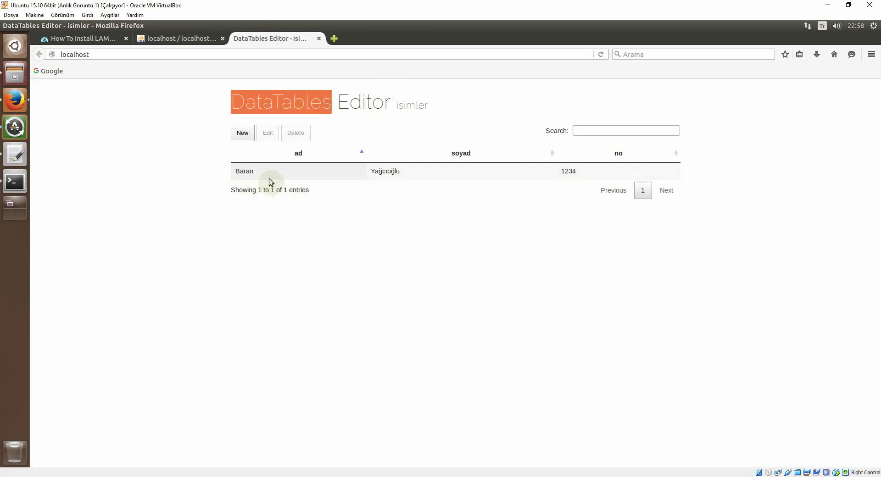
Step: Select the isimler row, enter a new ad value in the edit form, and update it
left_click_drag(341, 102, 392, 102)
left_click(282, 175)
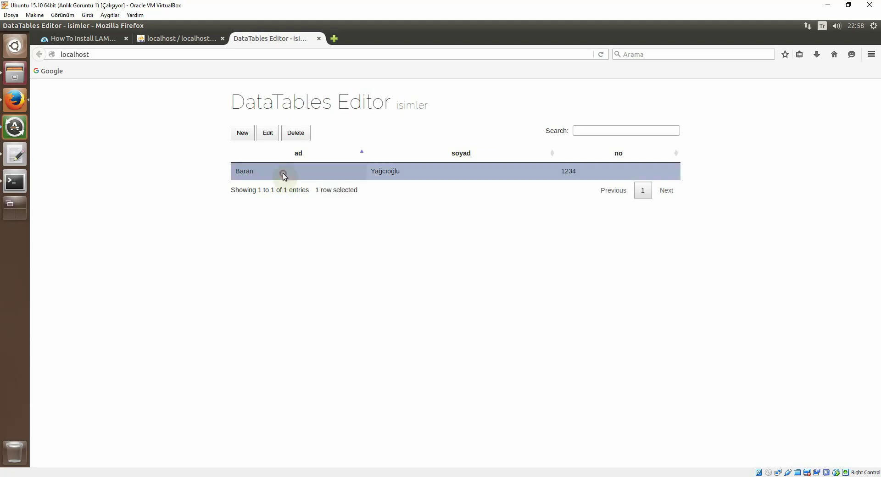
left_click(269, 134)
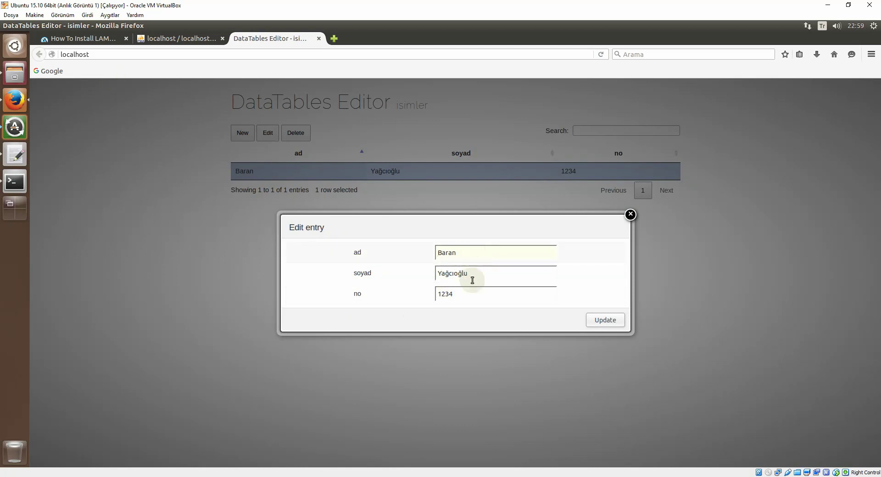
left_click(471, 253)
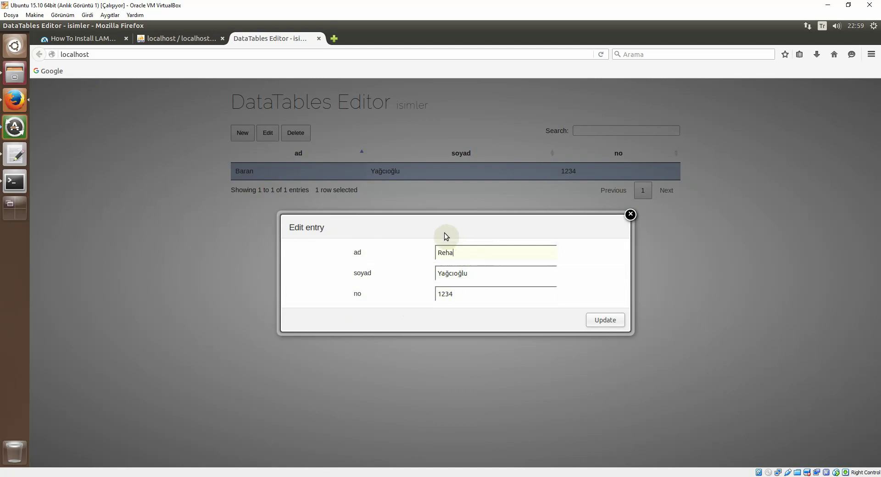
left_click(601, 320)
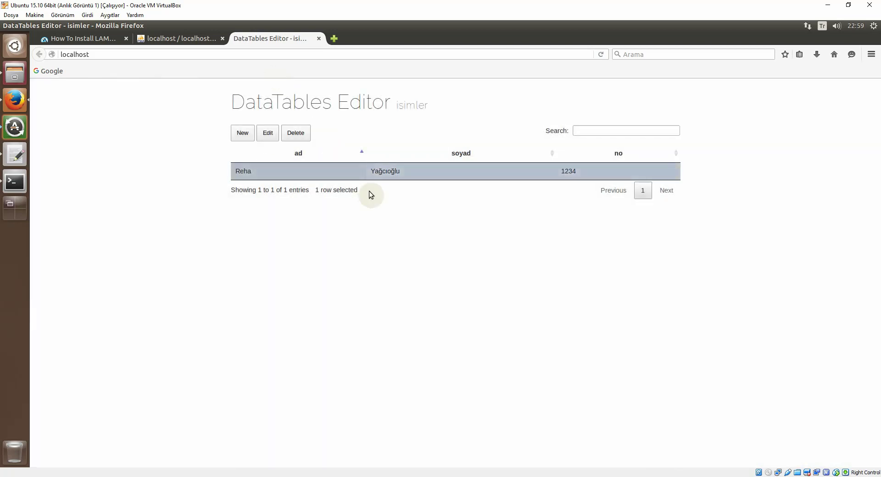
Step: Refresh isimler in phpMyAdmin to confirm the renamed row was saved
left_click(169, 38)
left_click(68, 161)
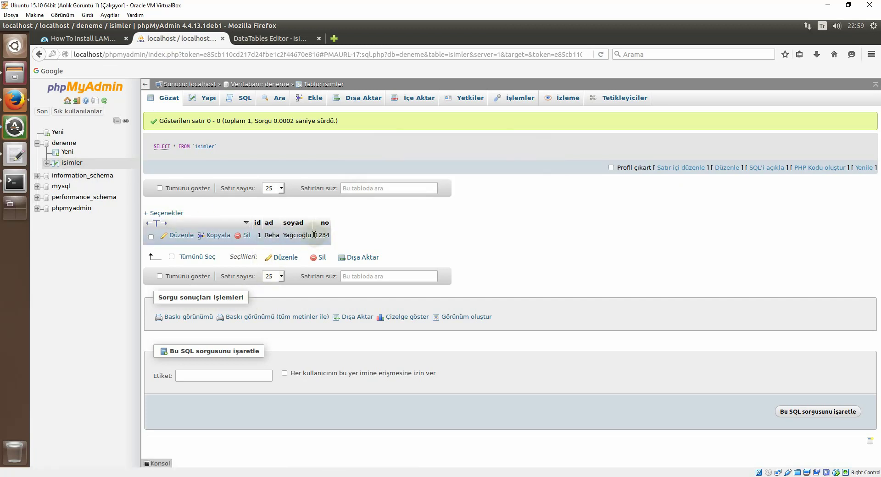
left_click(256, 38)
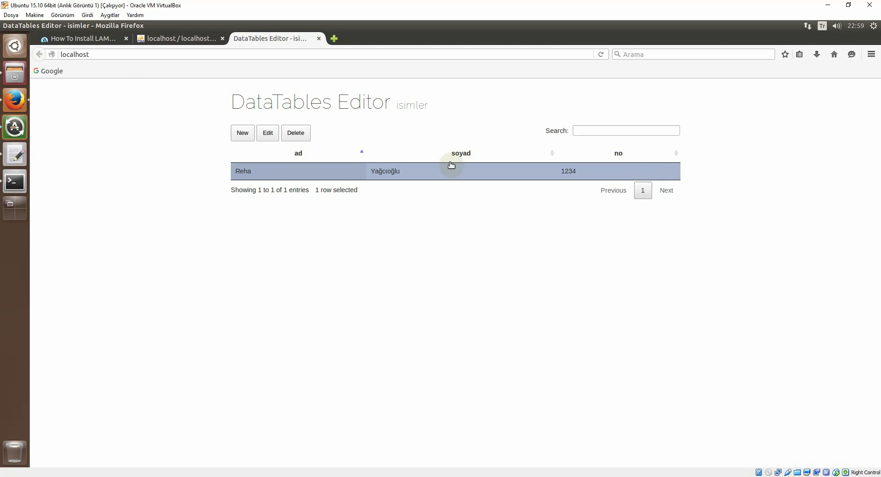
Step: Delete the row in DataTables Editor, confirm phpMyAdmin shows an empty set, then start a new entry
left_click(295, 132)
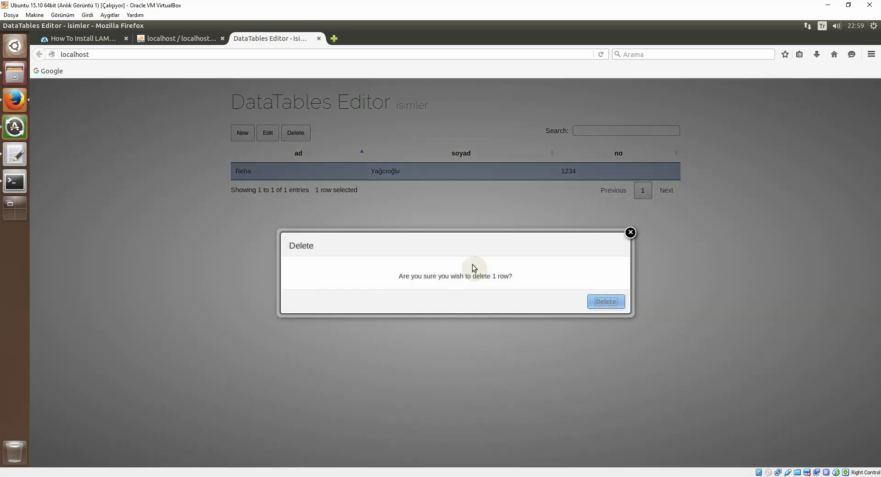
left_click(595, 302)
left_click(190, 38)
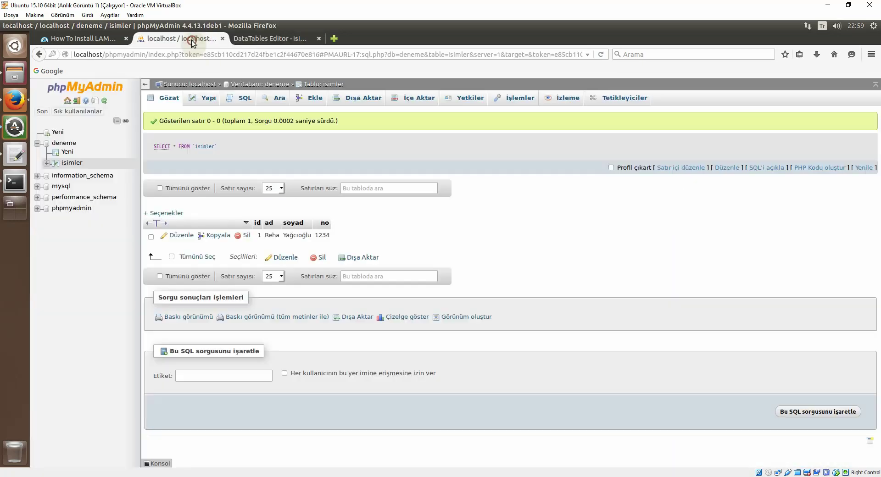
left_click(74, 164)
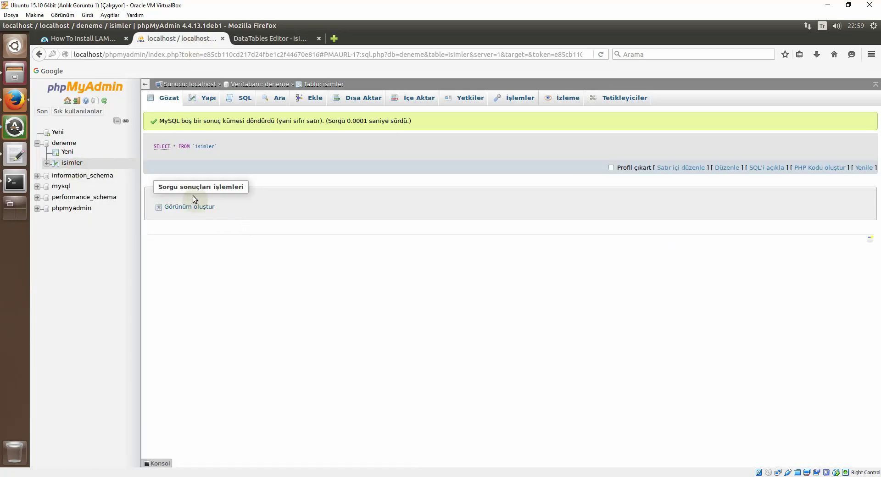
left_click(257, 39)
left_click(243, 133)
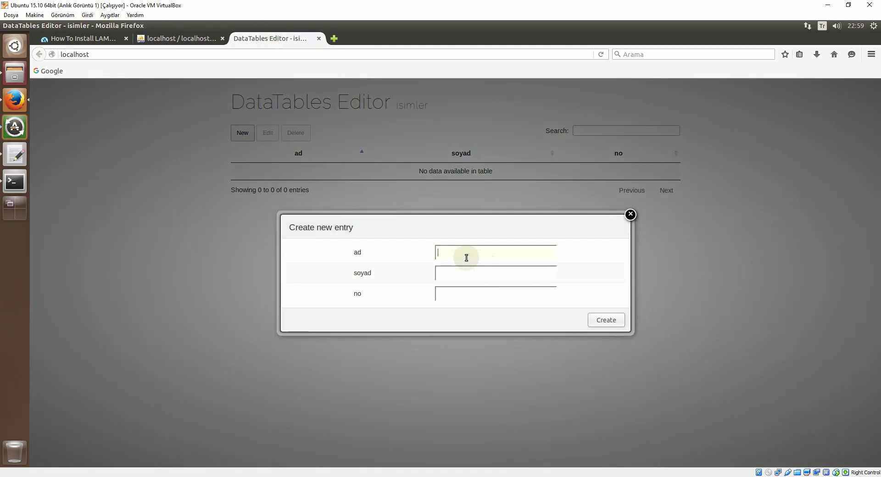
Step: Create an isimler entry with a first name and no 1235, then verify it appears as id 2 in phpMyAdmin
left_click(459, 255)
type("Baran")
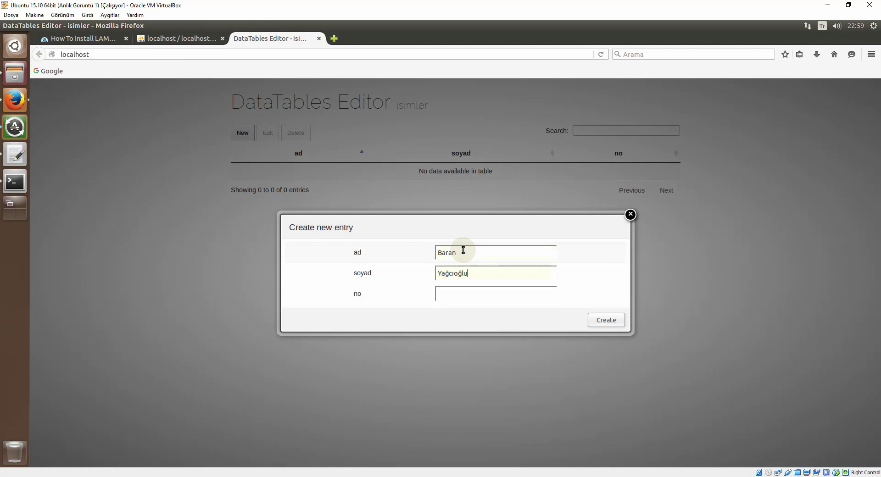
left_click(462, 294)
type("1235")
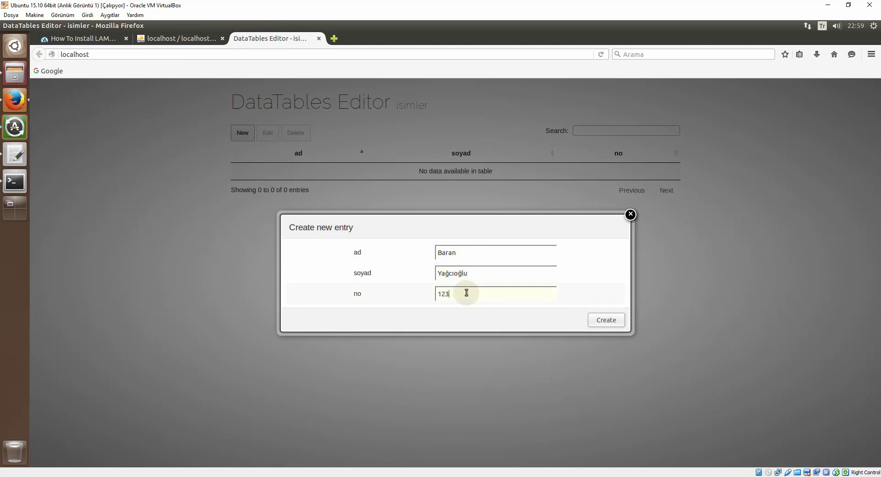
left_click(604, 321)
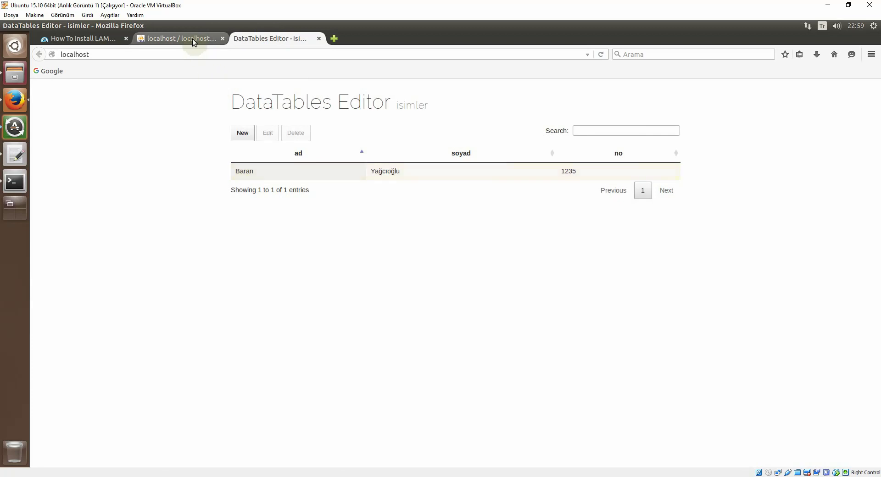
left_click(192, 38)
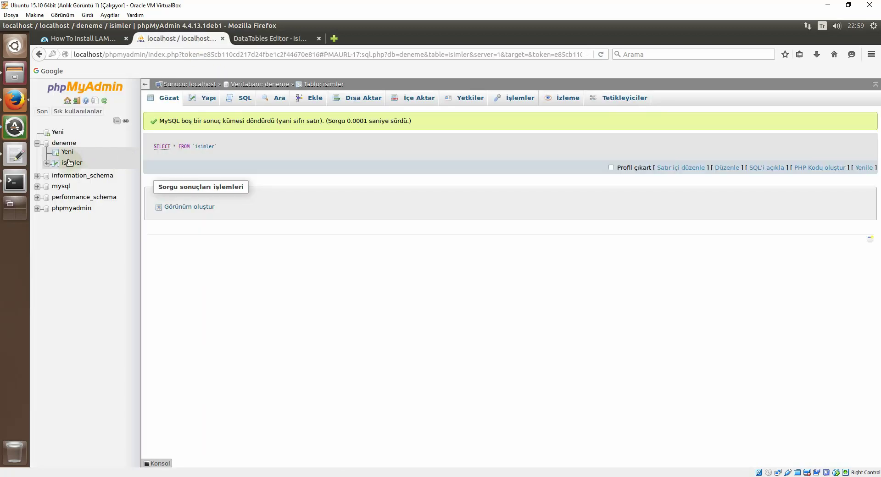
left_click(69, 163)
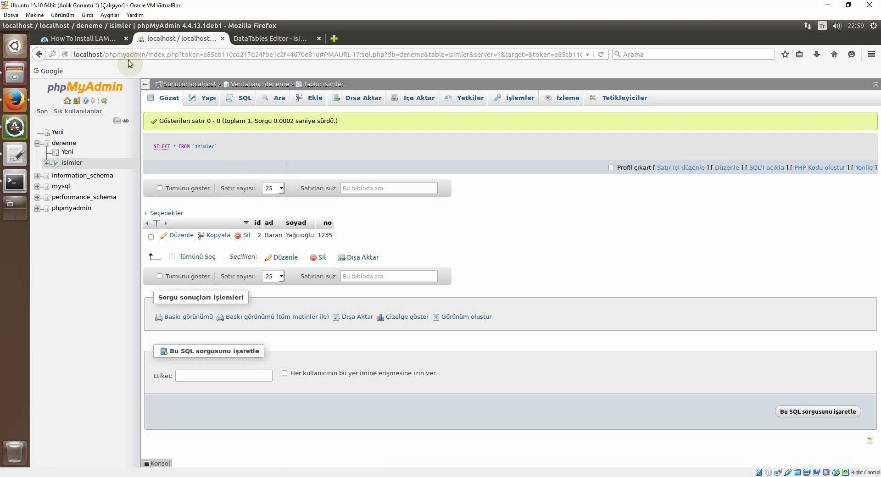
Step: Google 'firebug' in a new tab and open the addons.mozilla.org Firebug result
left_click(334, 38)
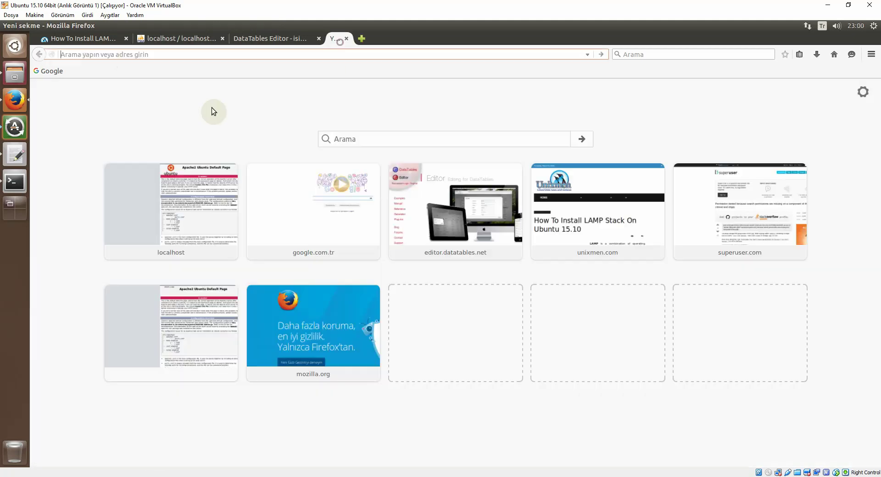
left_click(59, 73)
left_click(376, 236)
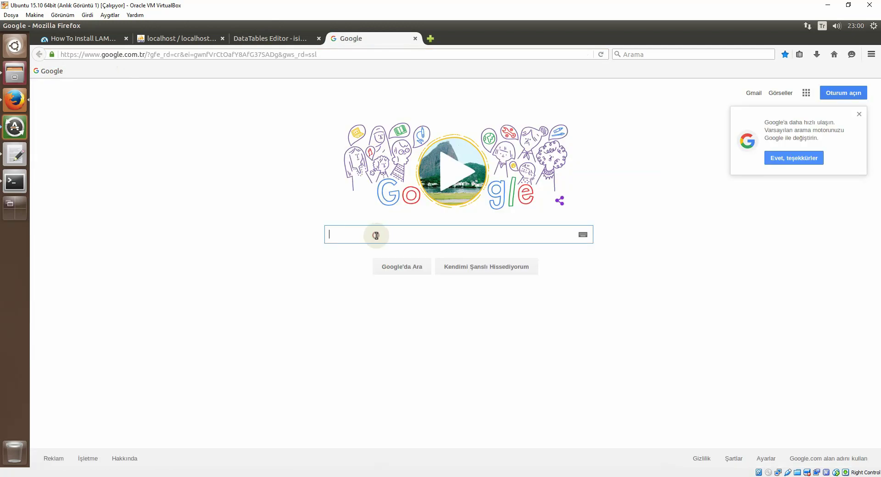
type("fire")
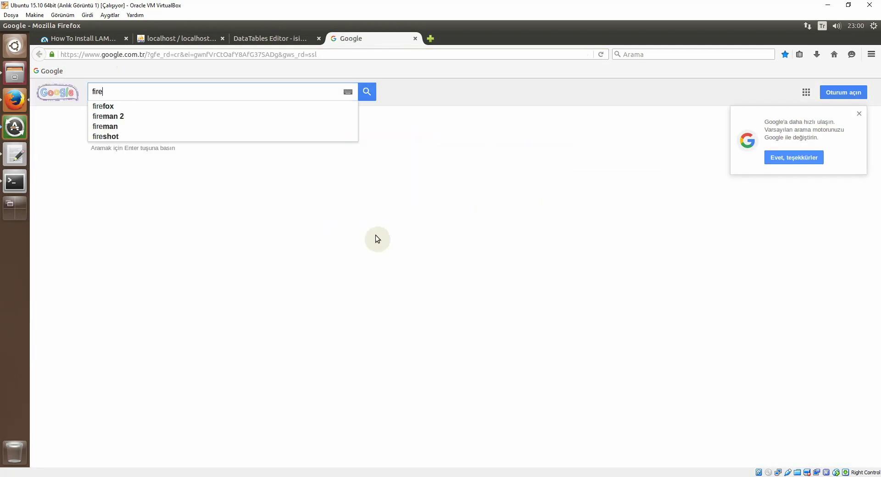
type("bug")
key("Return")
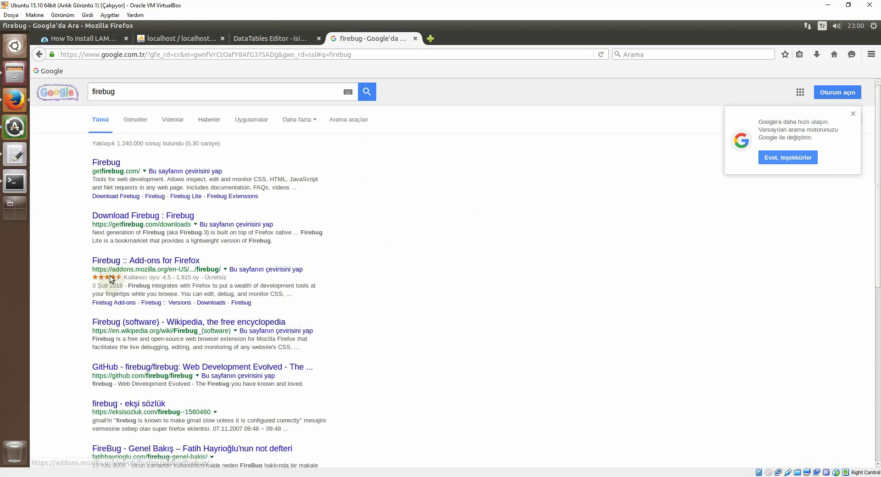
left_click(137, 261)
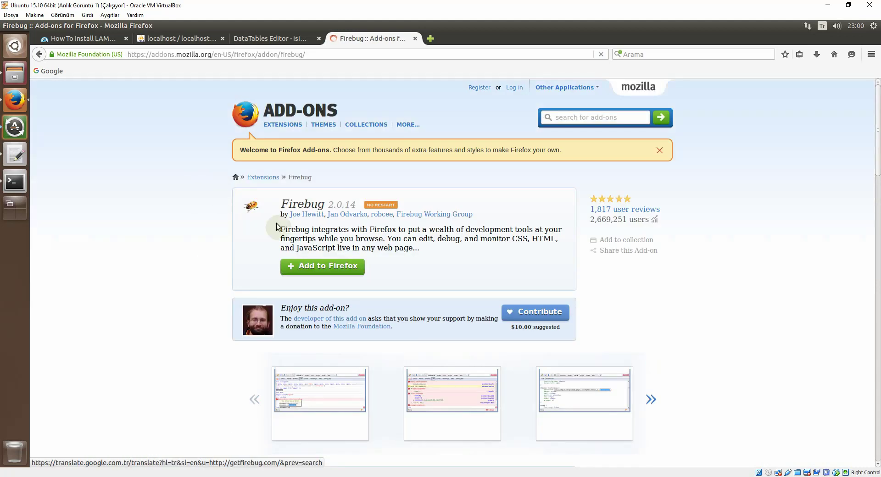
Step: Install Firebug 2.0.14, then close the Firebug welcome and add-on tabs
left_click(313, 271)
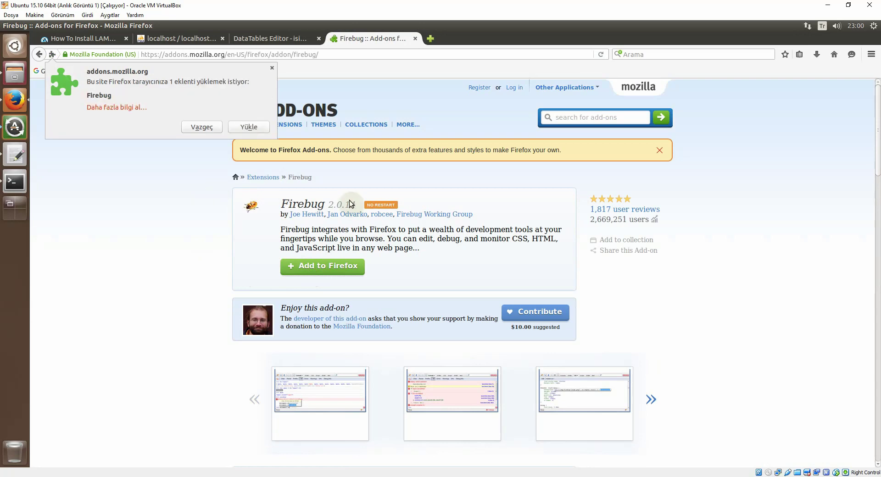
left_click(247, 128)
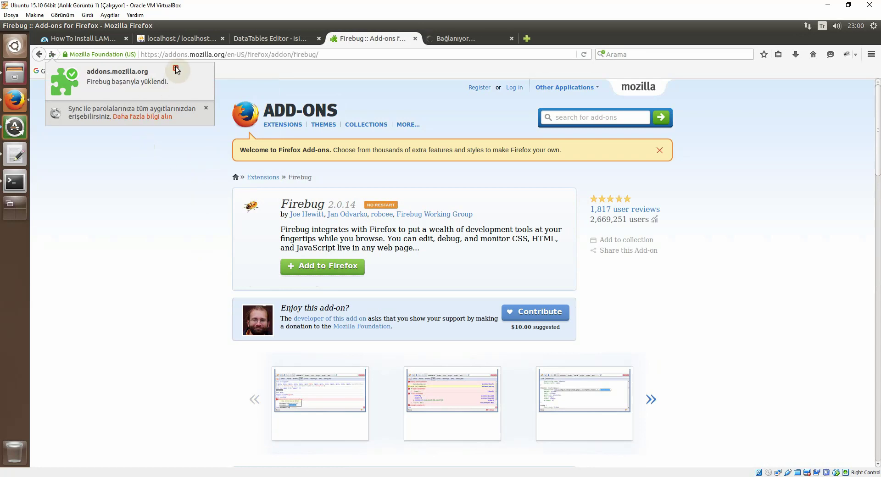
left_click(455, 44)
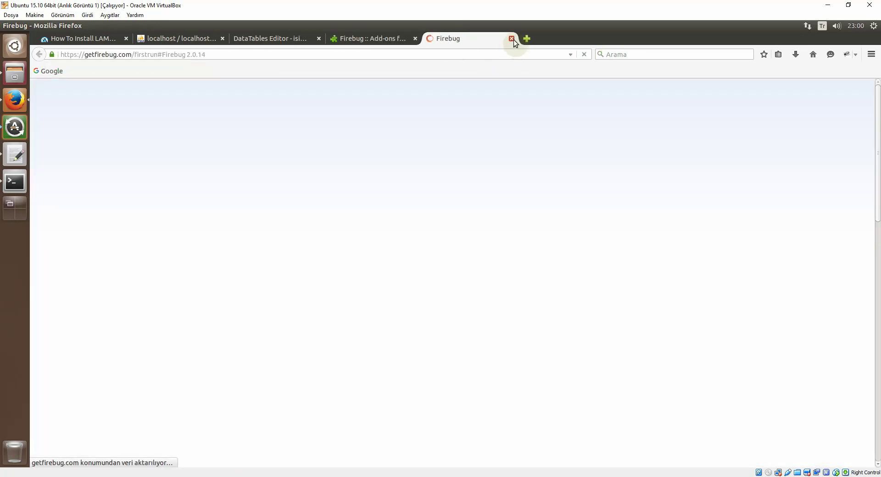
left_click(511, 39)
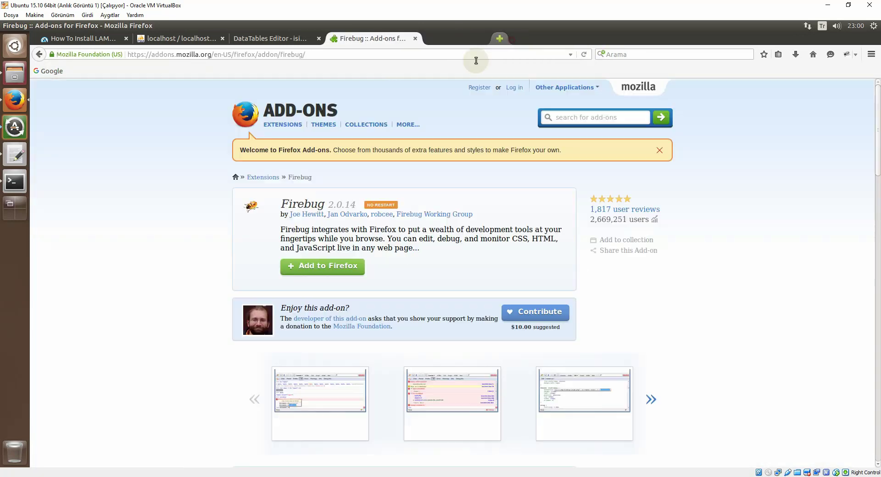
left_click(416, 39)
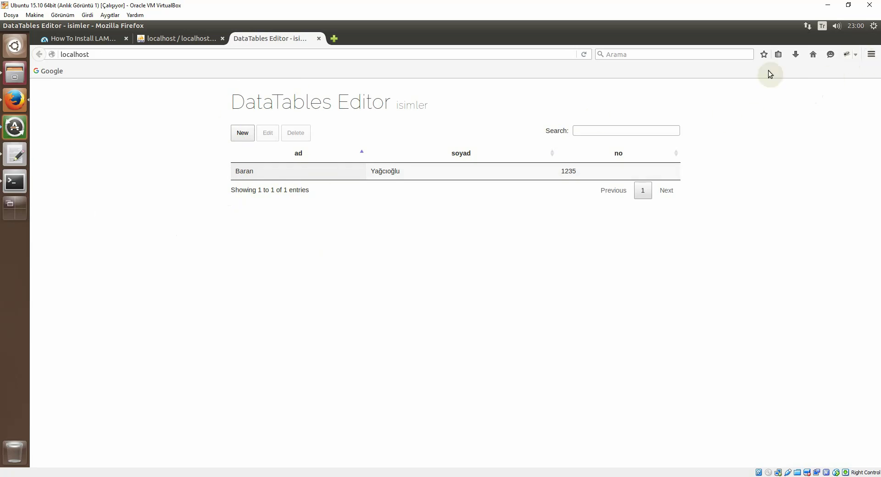
Step: Open Firebug and enable its Console, Script and Net panels
left_click(846, 56)
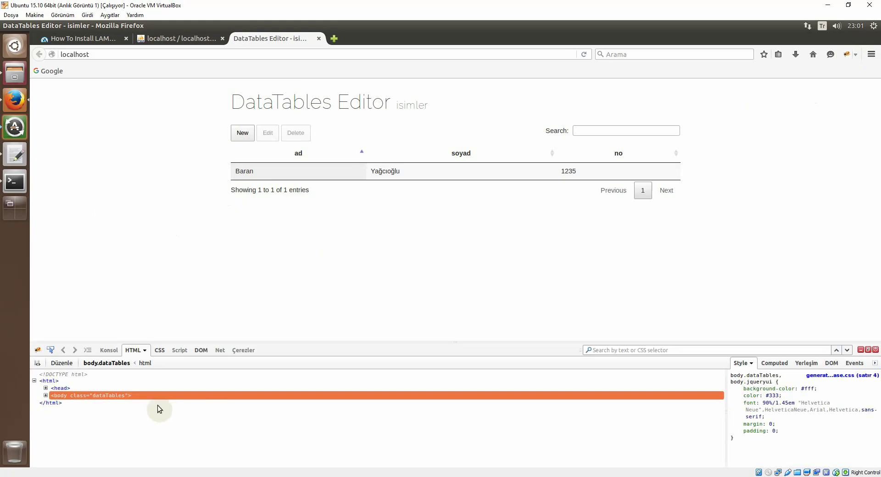
left_click(109, 350)
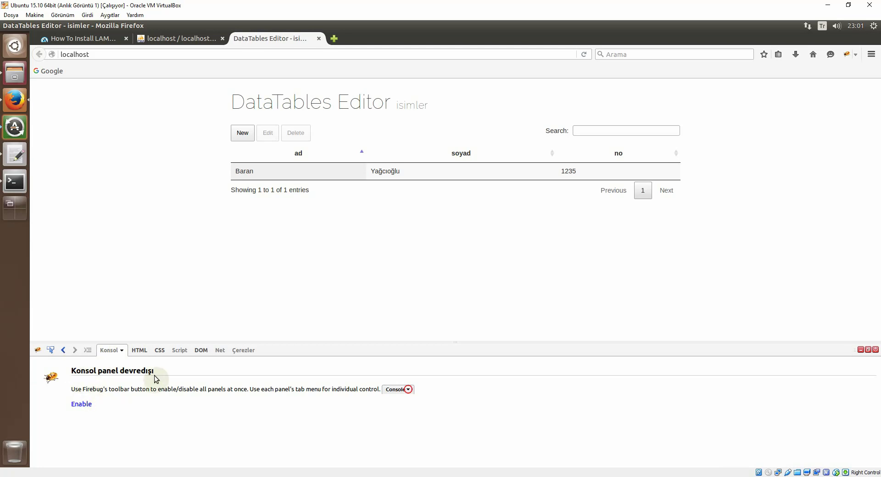
left_click(81, 405)
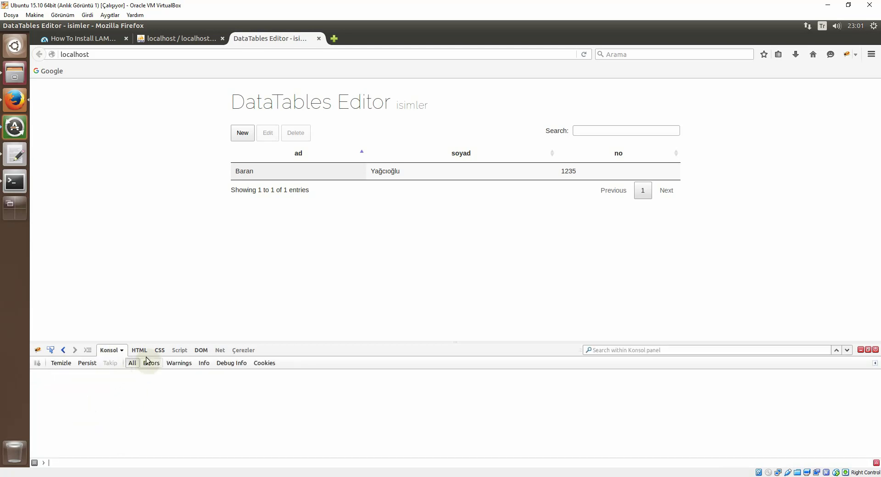
left_click(160, 353)
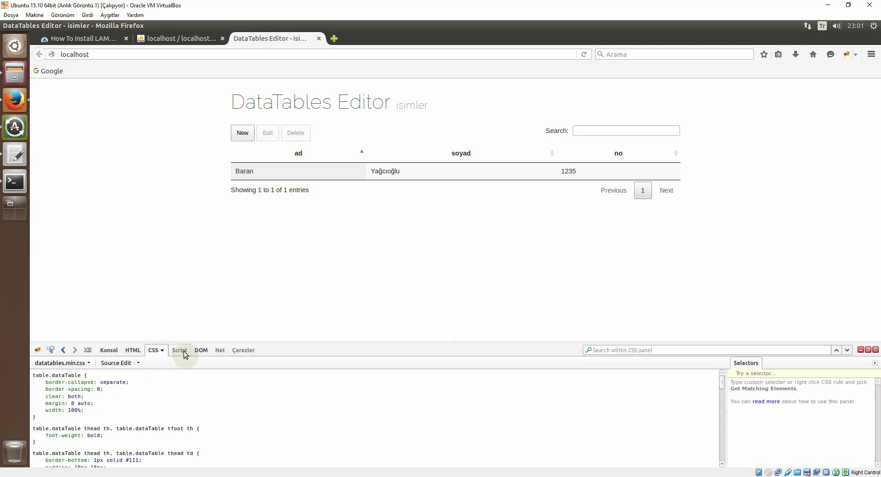
left_click(183, 351)
left_click(86, 398)
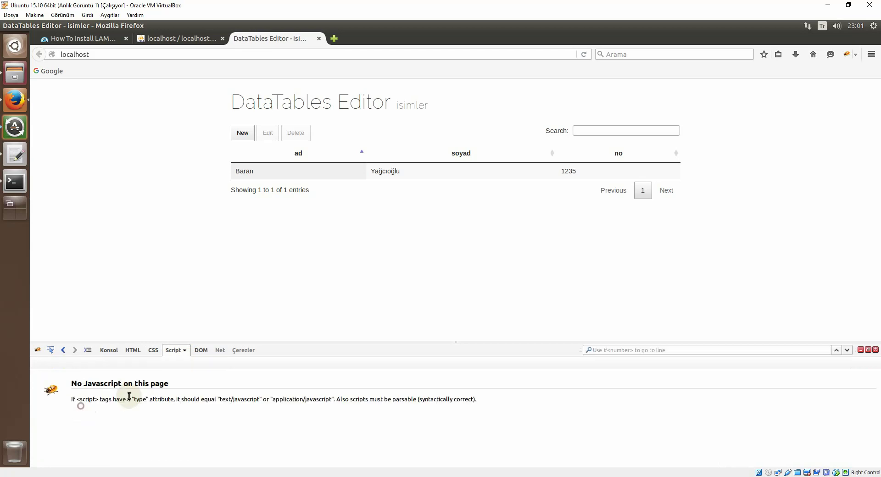
left_click(205, 351)
left_click(221, 351)
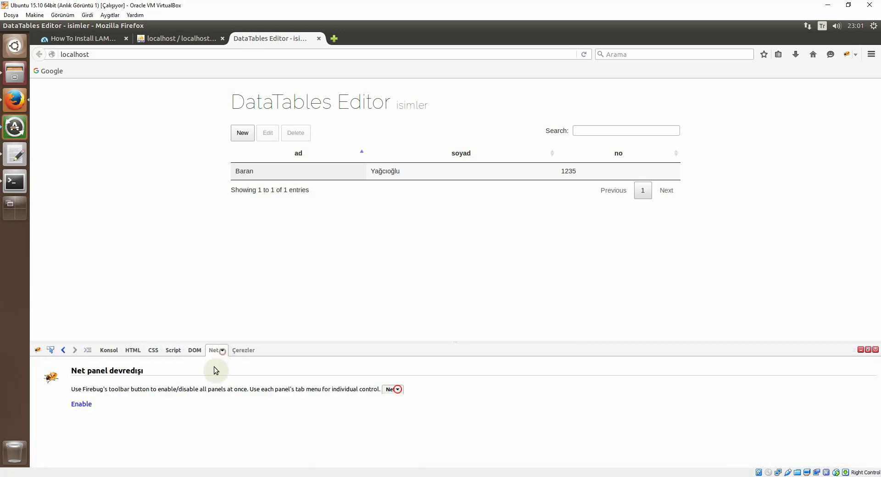
left_click(76, 405)
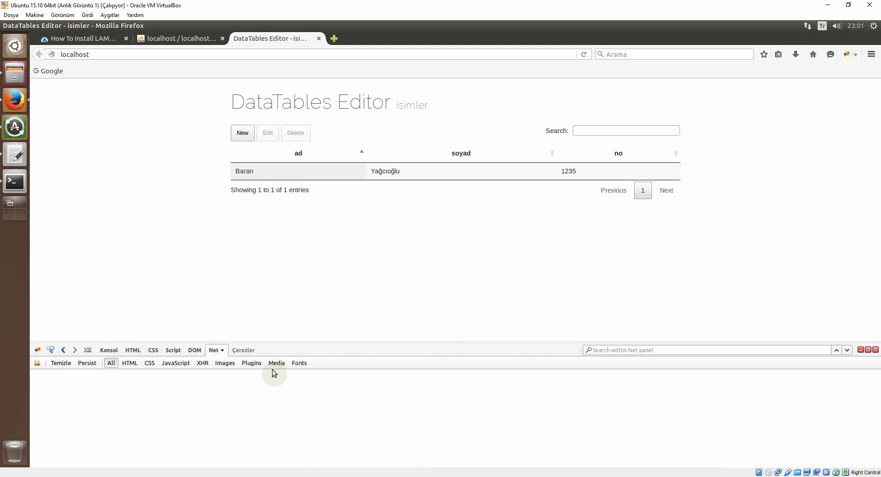
Step: Enable the Cookies panel and set the Console filter to show only errors
left_click(248, 351)
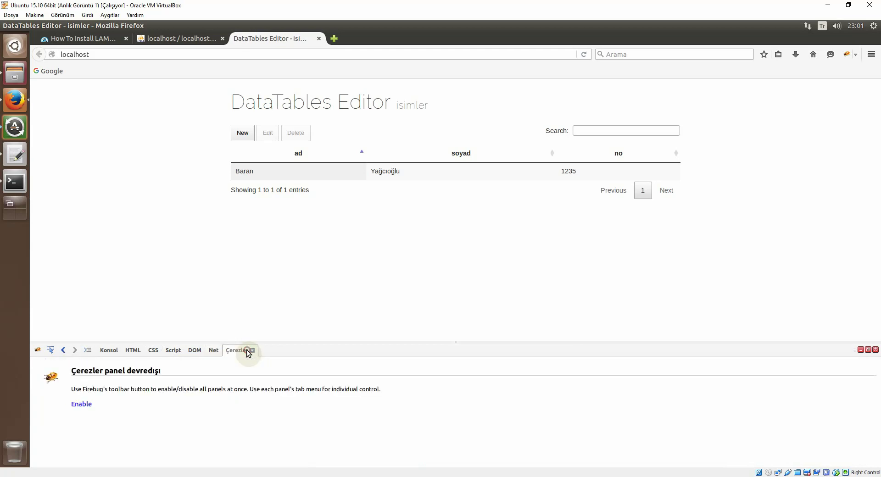
left_click(82, 404)
left_click(109, 350)
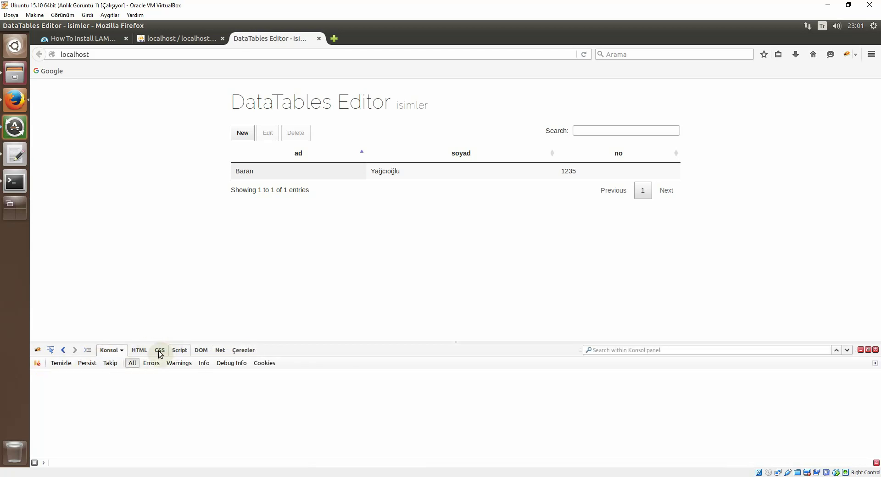
left_click(142, 351)
left_click(178, 351)
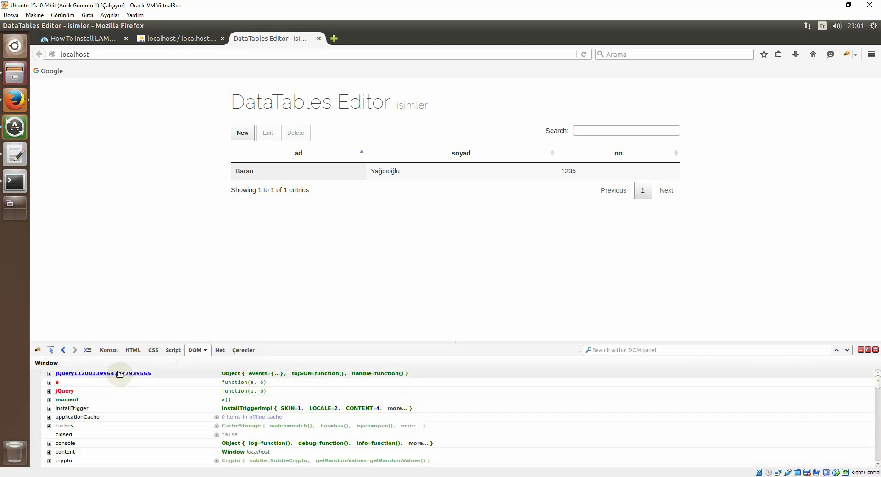
left_click(109, 350)
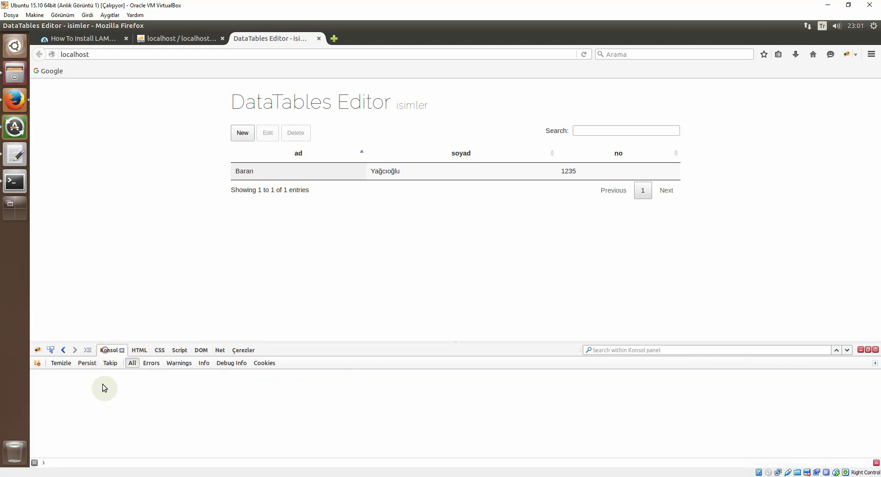
left_click(152, 364)
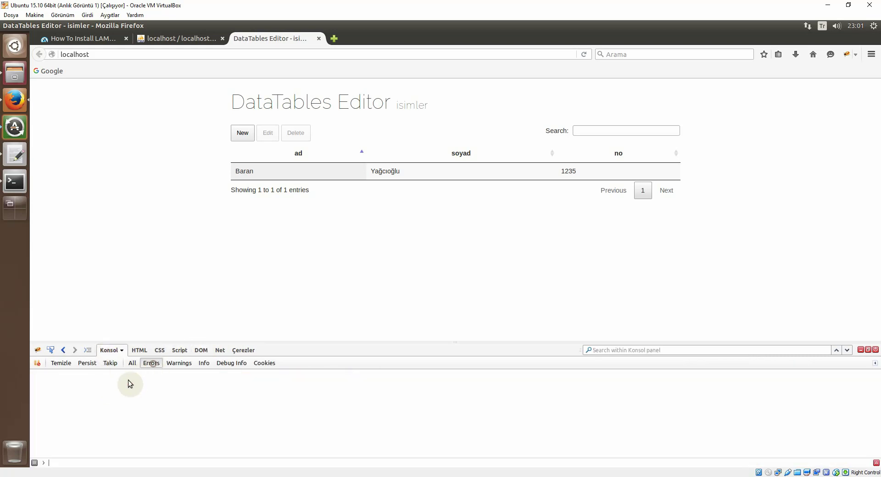
left_click(178, 365)
left_click(151, 364)
Step: In Files, go up from lib to the /var/www/html folder
left_click(14, 74)
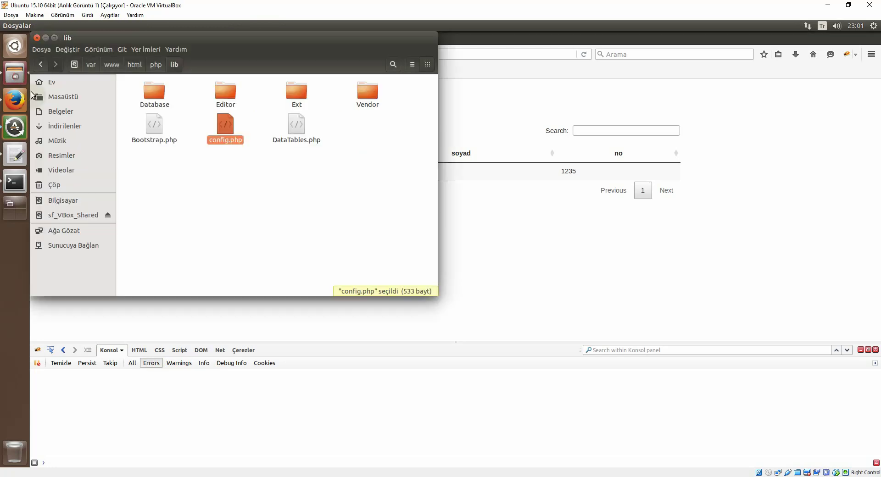
left_click(207, 166)
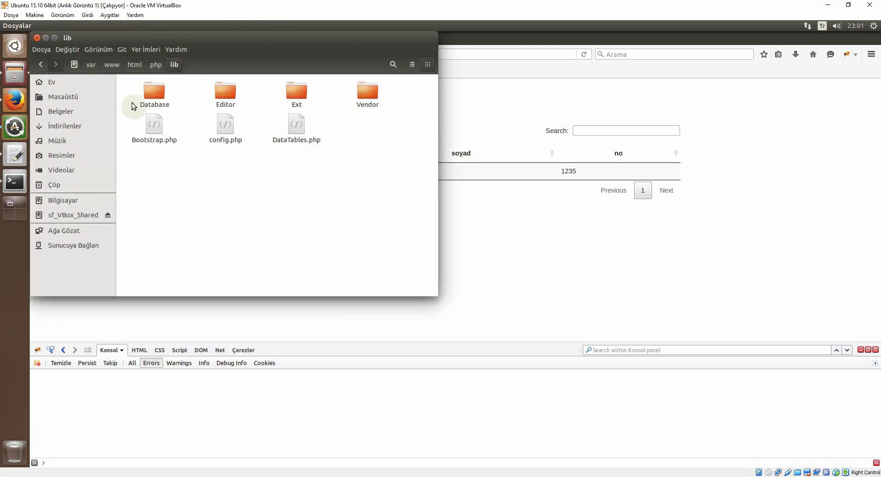
left_click(155, 67)
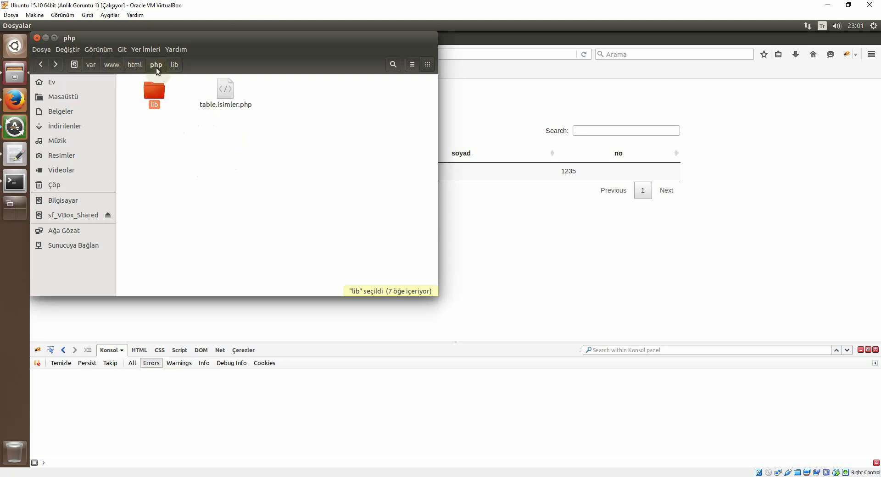
left_click(129, 64)
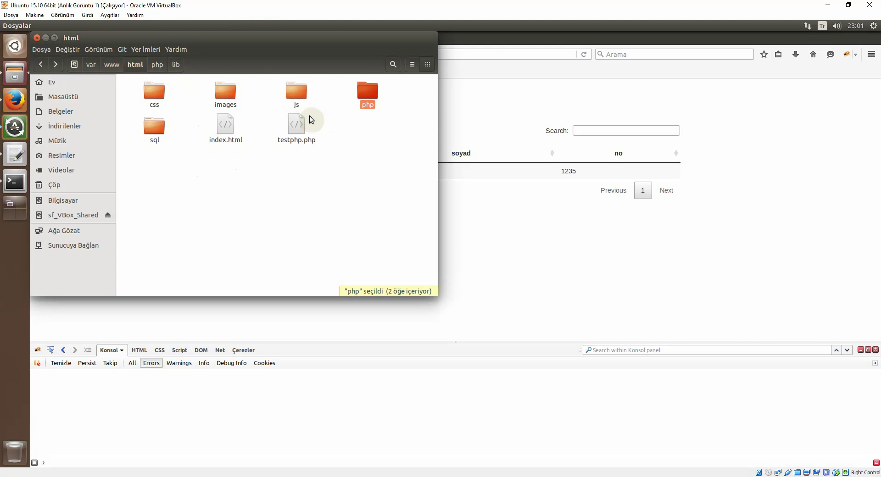
left_click(299, 94)
left_click(362, 94)
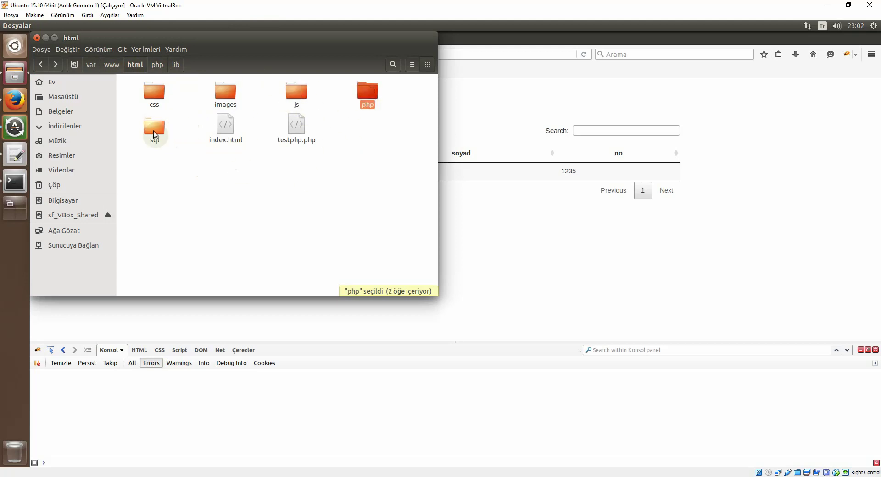
left_click(154, 131)
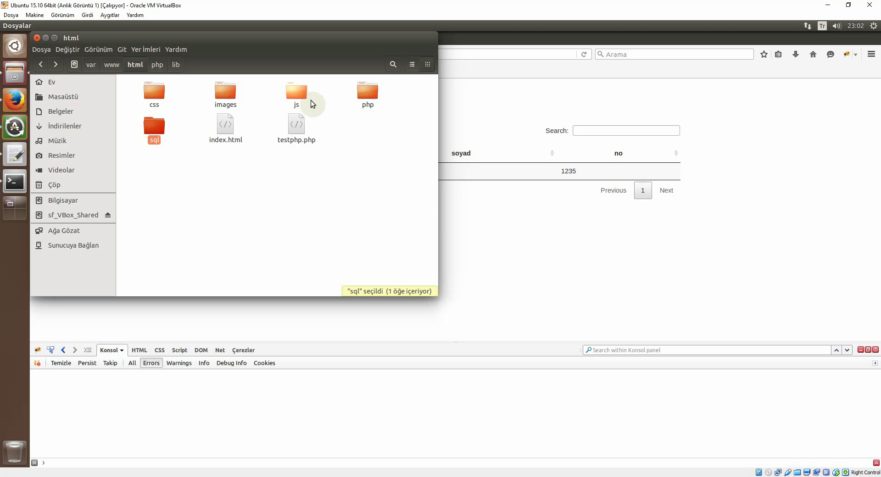
left_click(364, 126)
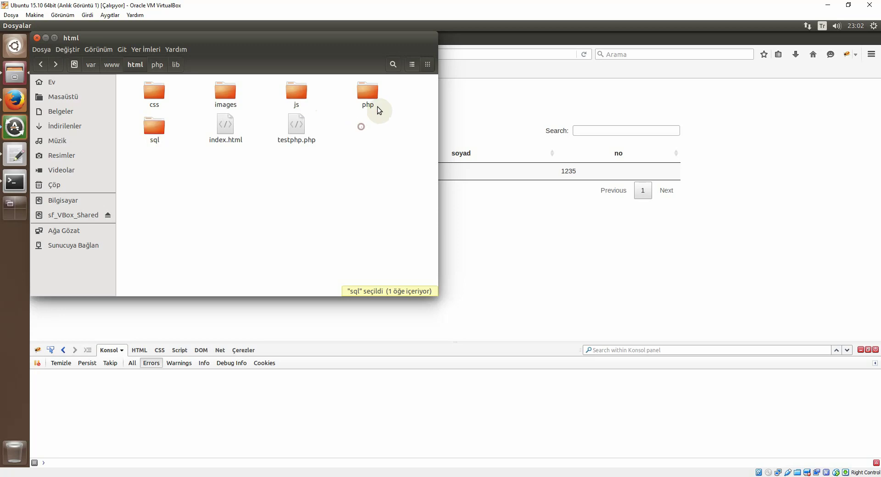
Step: Open index.html with gedit
right_click(228, 144)
mouse_move(258, 160)
left_click(372, 156)
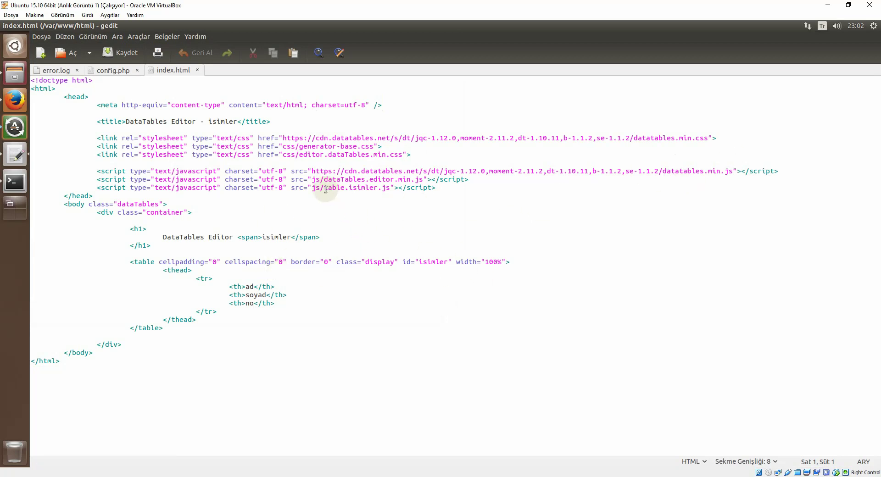
Step: Inspect the table.isimler.js script path and table header markup in index.html
left_click_drag(326, 190, 373, 187)
left_click(334, 202)
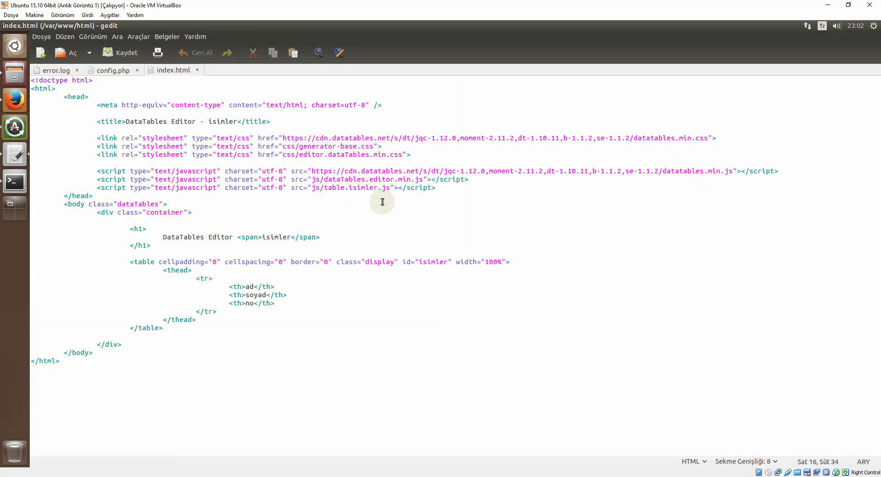
left_click(239, 278)
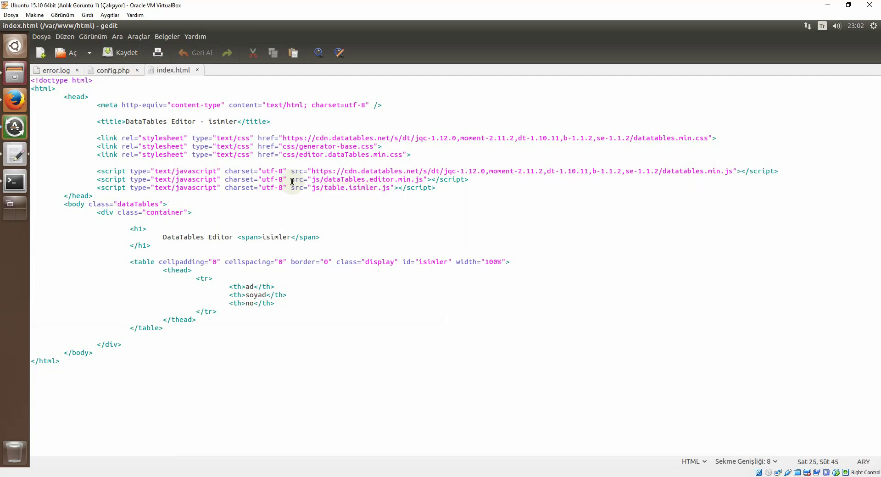
Step: Open table.isimler.js from the site's js folder in gedit with 'gedit ile Aç'
left_click(13, 84)
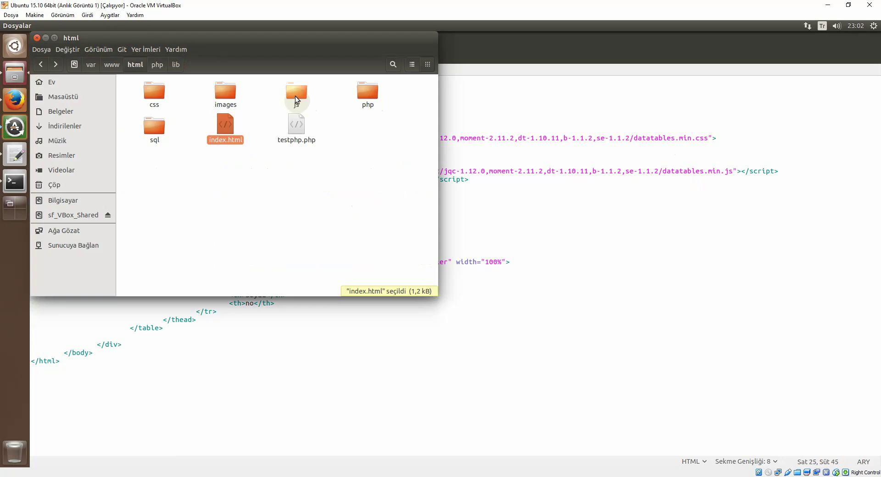
double_click(295, 94)
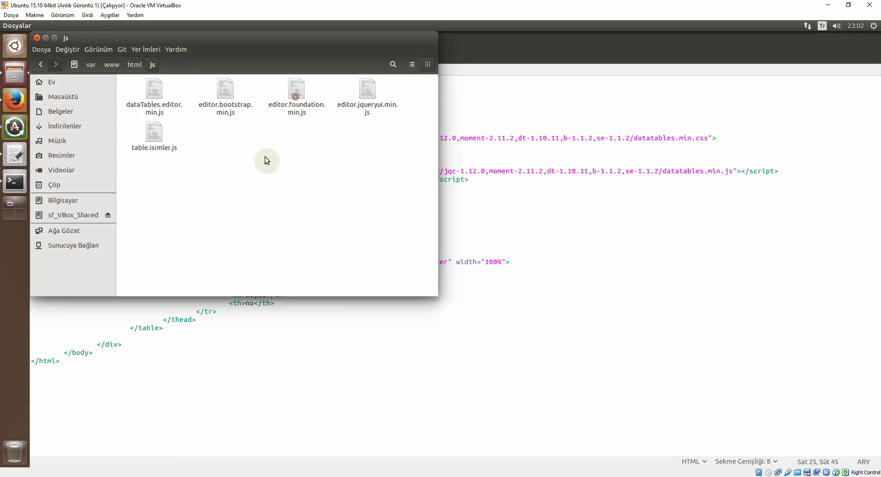
right_click(156, 150)
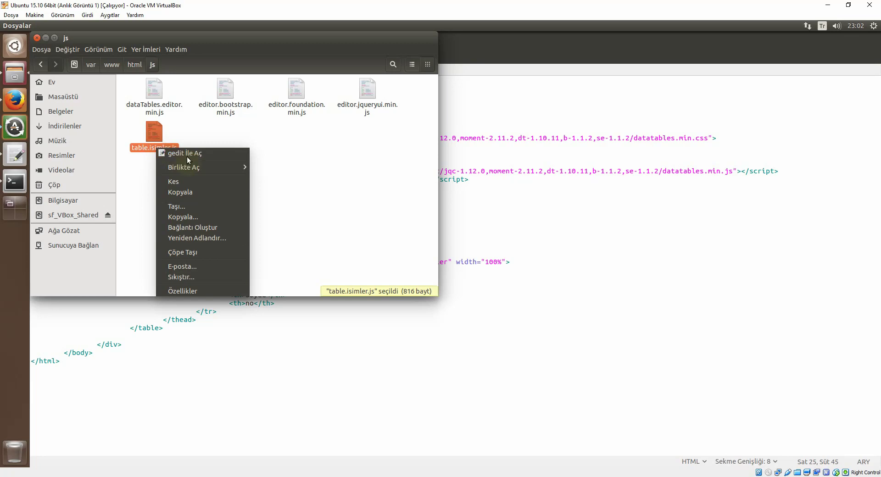
left_click(187, 156)
scroll(195, 205, "down", 2)
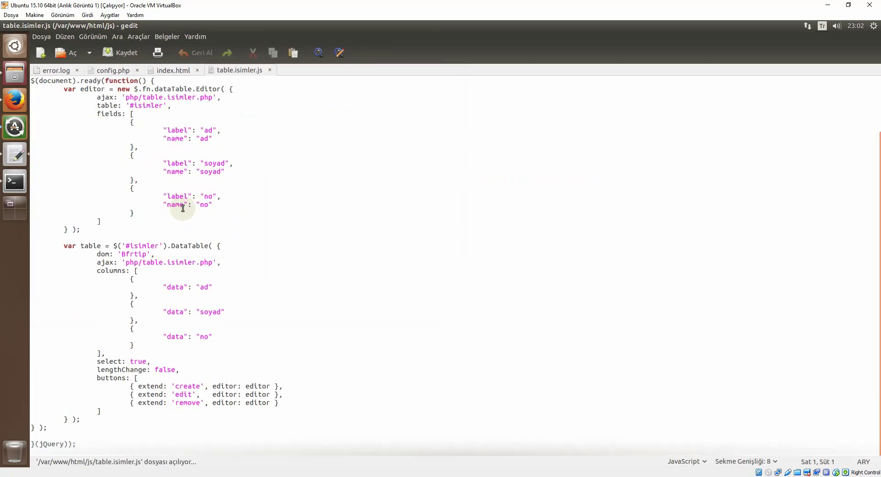
Step: Delete the comma after the soyad field's closing brace on line 21, save, and return to Firefox
scroll(194, 204, "up", 2)
scroll(183, 215, "down", 2)
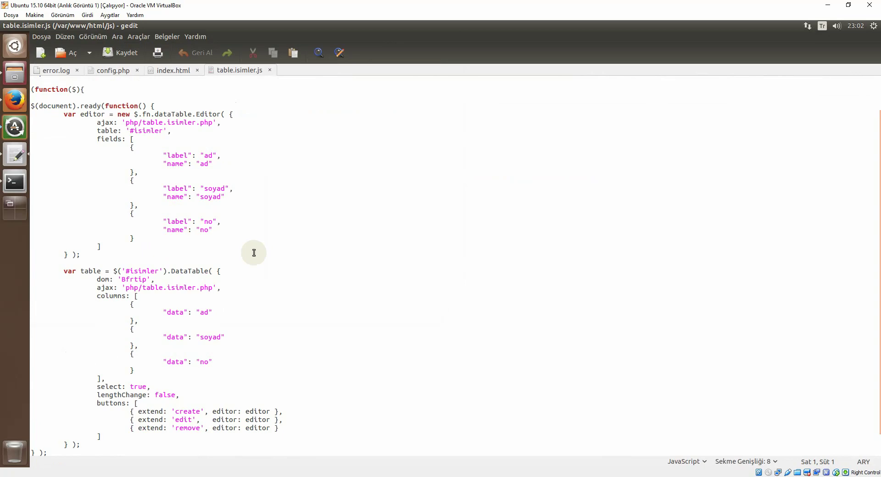
left_click(137, 205)
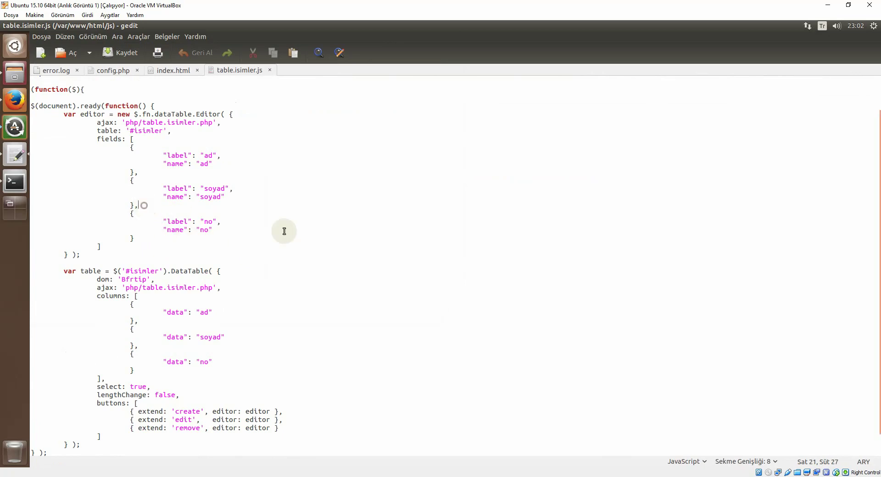
key("BackSpace")
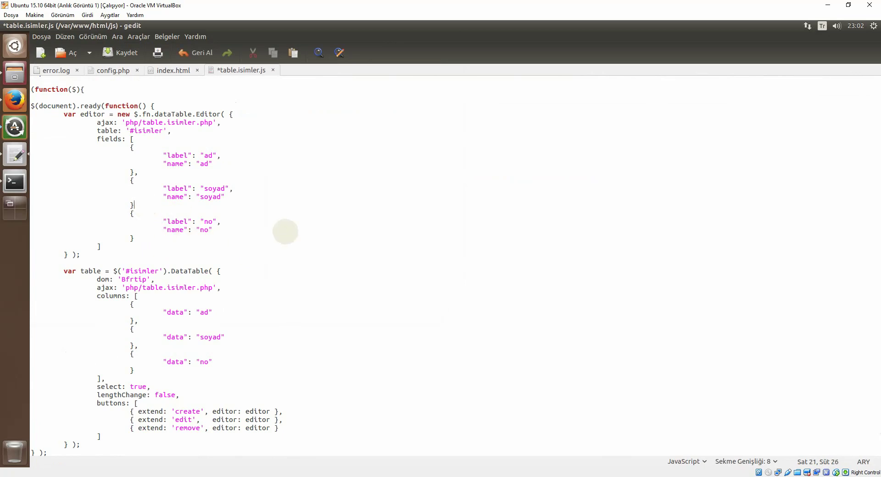
left_click(120, 52)
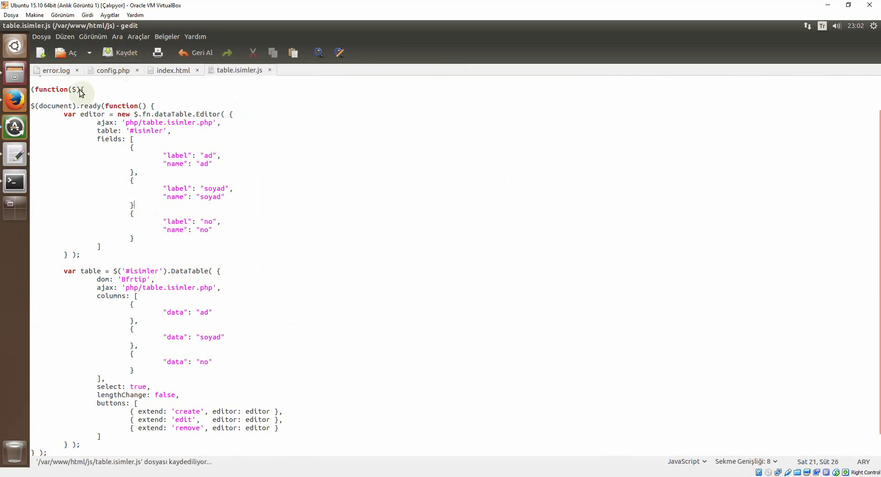
left_click(14, 101)
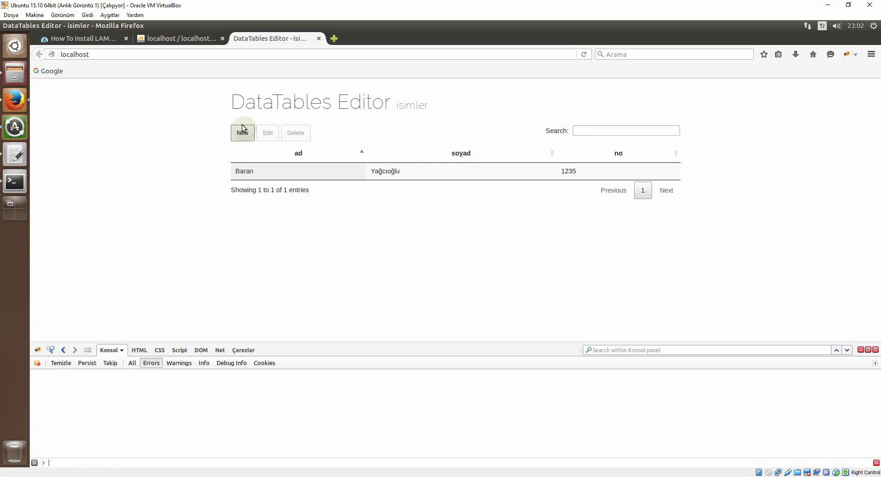
Step: Reload the Editor page and inspect the 'missing ] after element list' error at table.isimler.js line 22
left_click(589, 55)
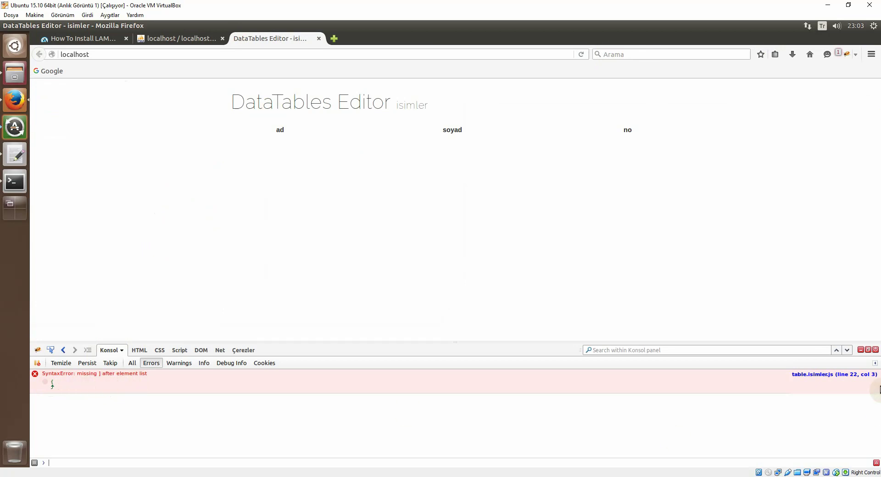
left_click(819, 377)
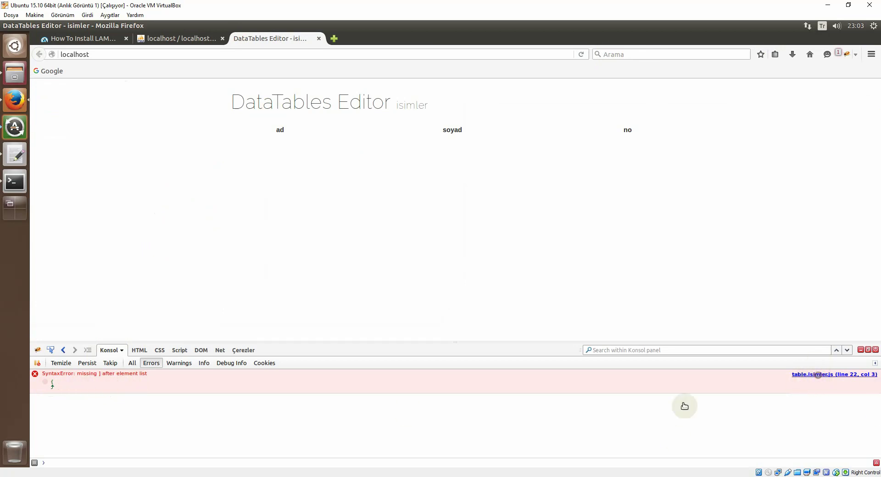
scroll(125, 400, "down", 3)
scroll(128, 398, "down", 1)
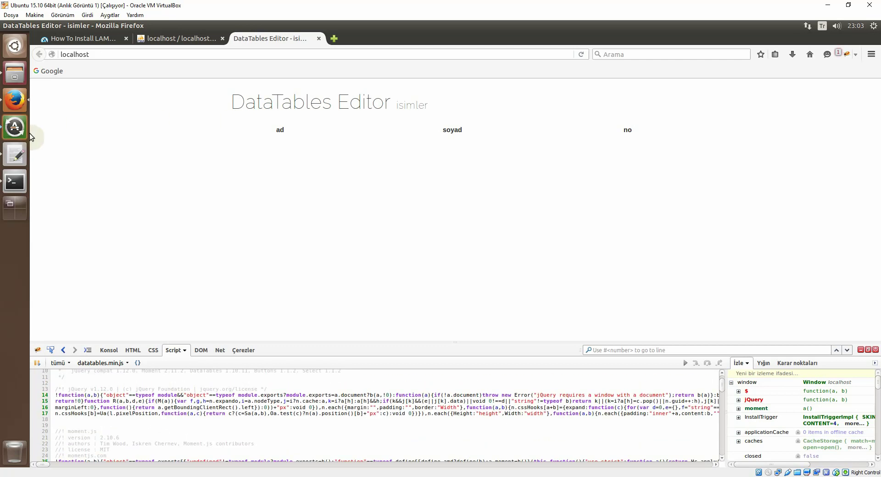
left_click(15, 155)
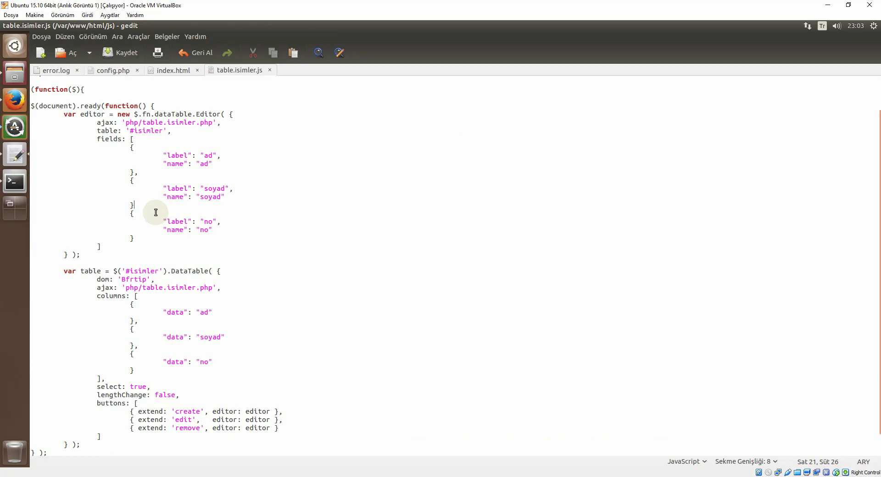
Step: Restore the comma after the soyad field, save, reload the Editor page, and close Firebug
type(",")
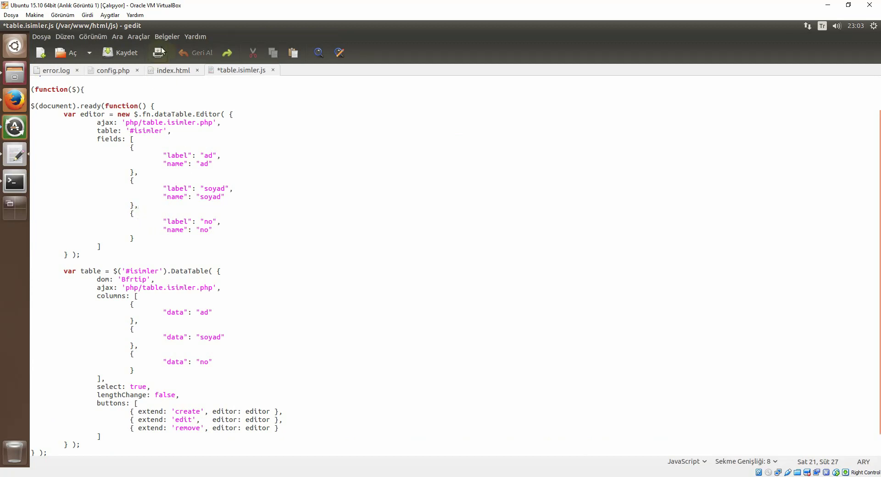
left_click(120, 54)
left_click(15, 100)
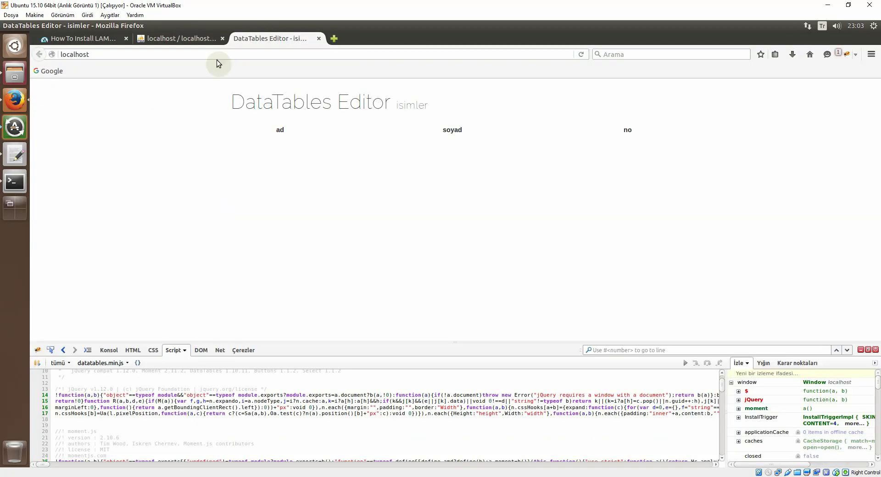
left_click(581, 54)
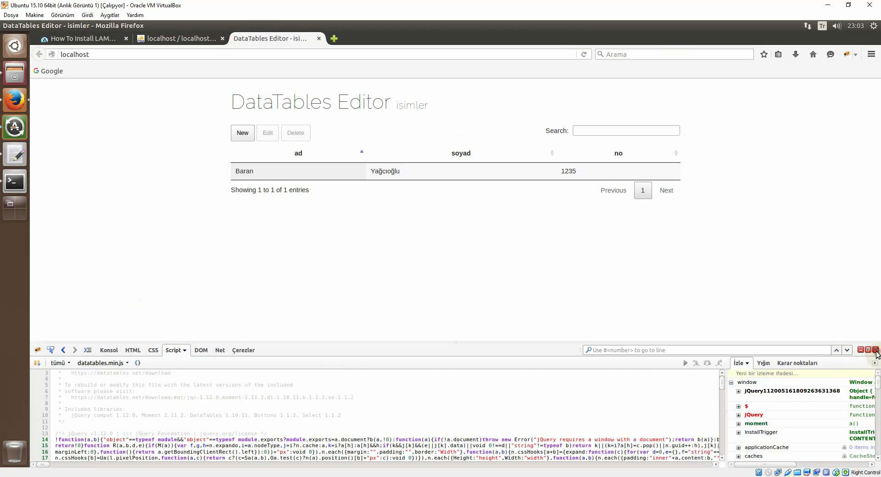
left_click(874, 350)
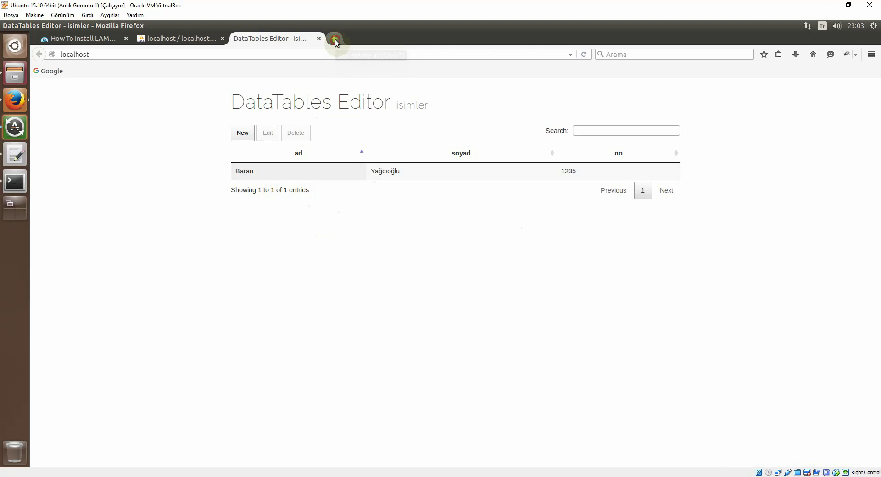
Step: Google 'datatableseditor' in a new tab and open editor.datatables.net
left_click(335, 40)
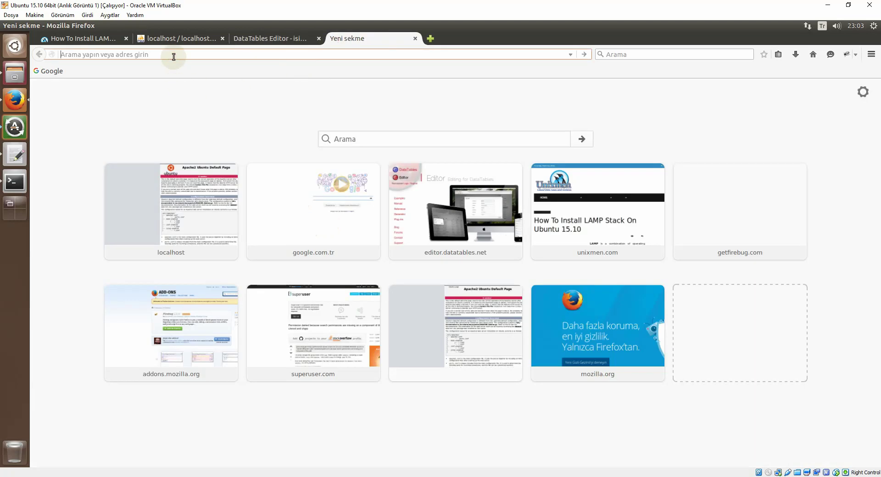
left_click(254, 180)
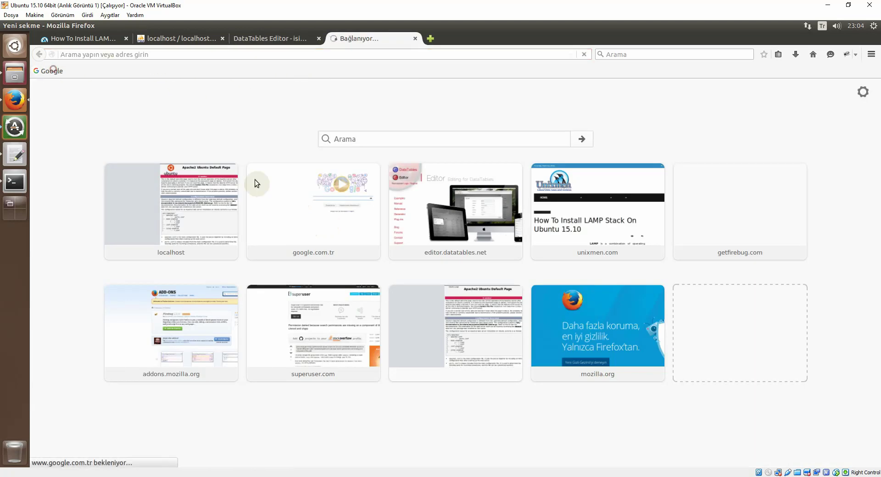
left_click(379, 234)
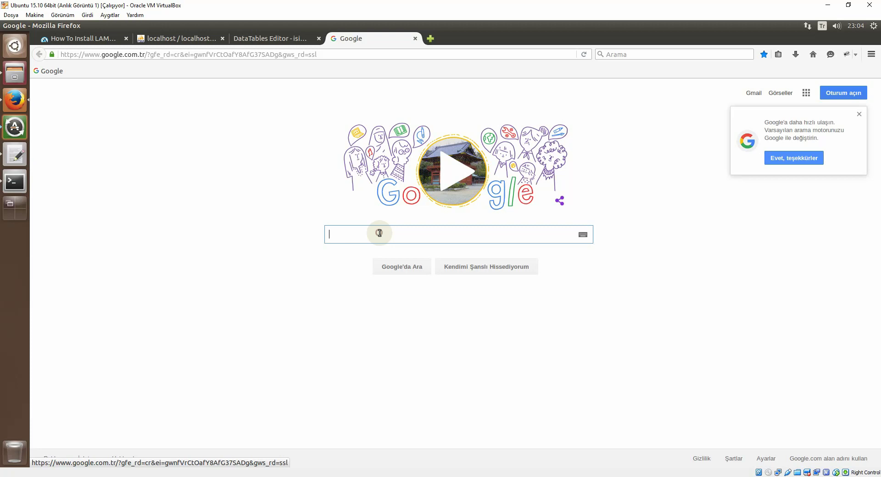
type("data")
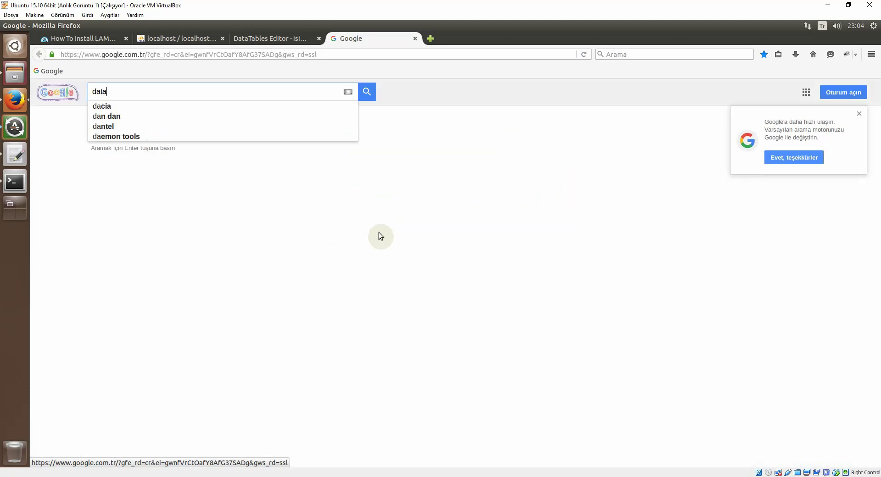
type("tables")
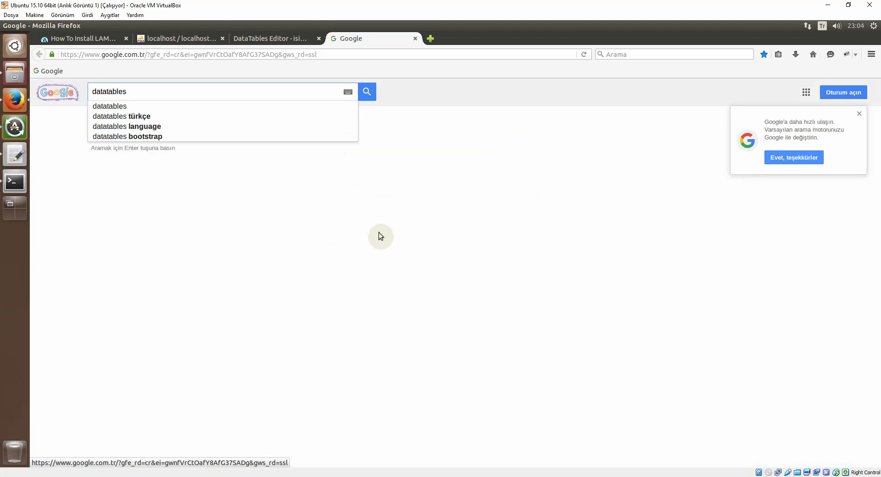
type("editor")
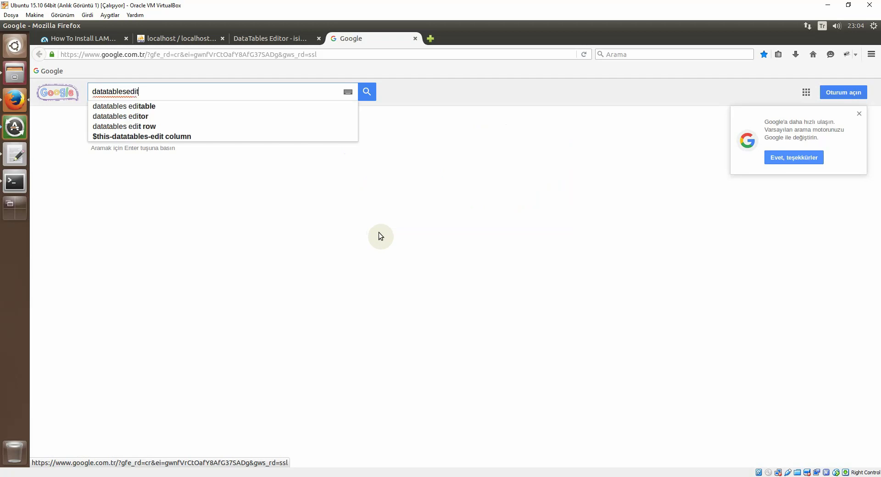
key("Return")
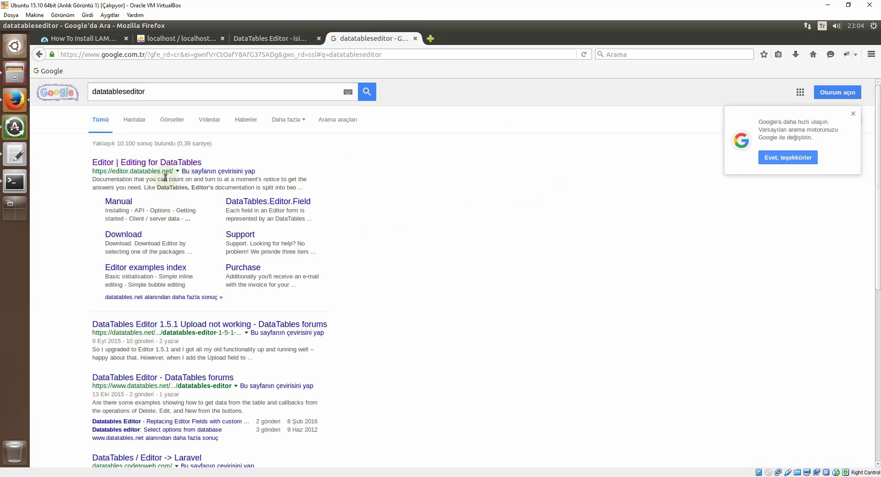
left_click(169, 164)
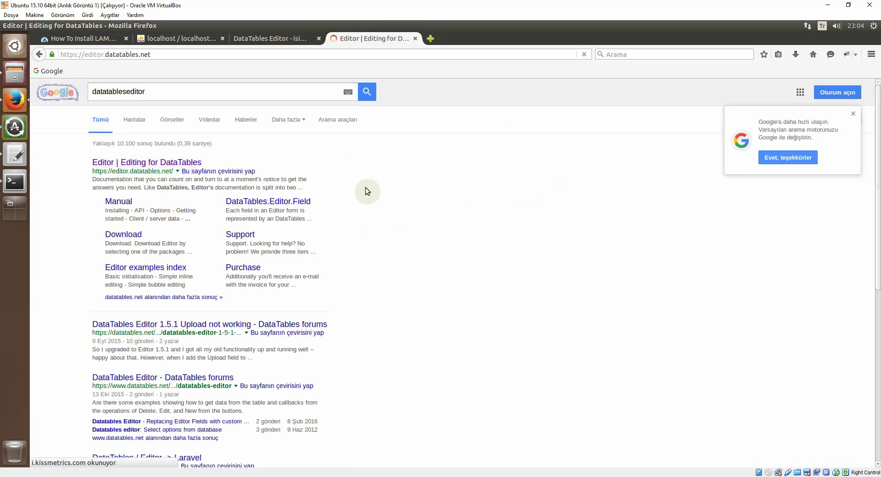
scroll(345, 201, "down", 1)
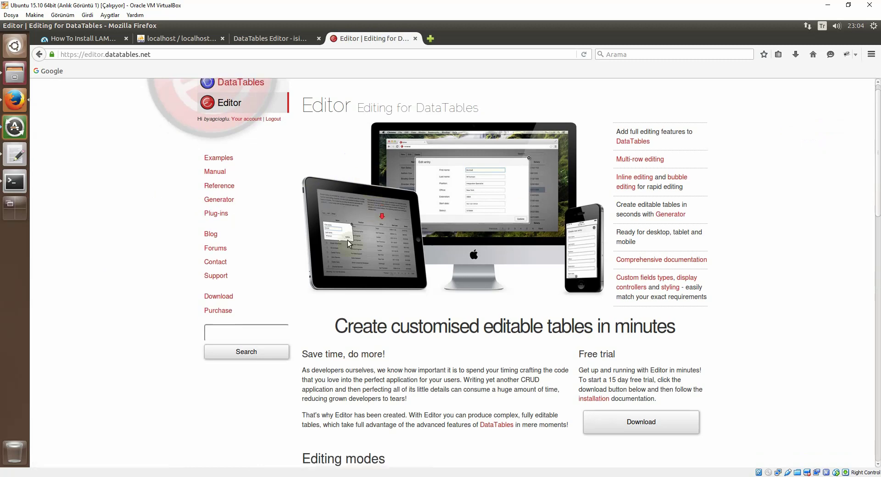
Step: Go to the DataTables forums' Recent Discussions page via the sidebar Forums link
left_click(226, 323)
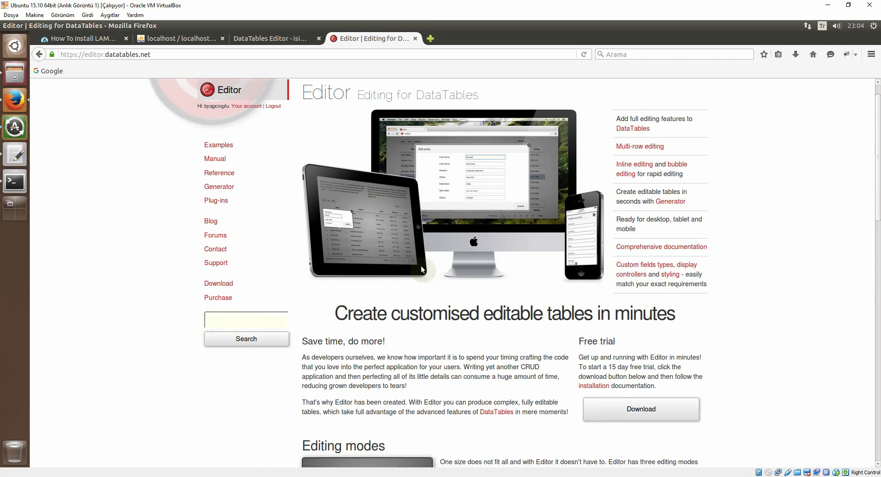
scroll(415, 264, "up", 1)
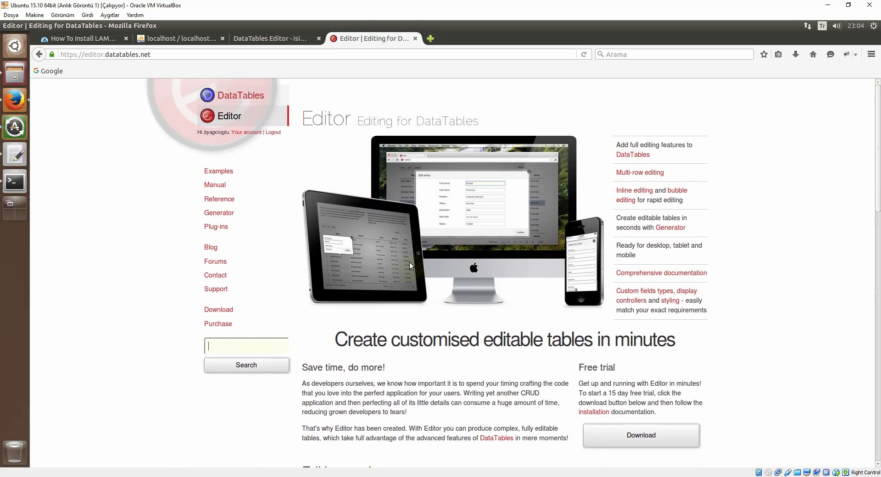
left_click(216, 263)
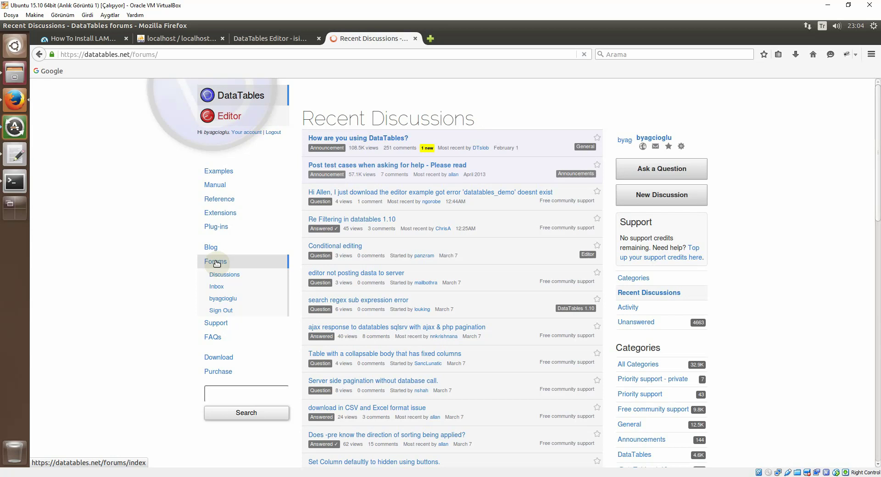
scroll(376, 231, "down", 5)
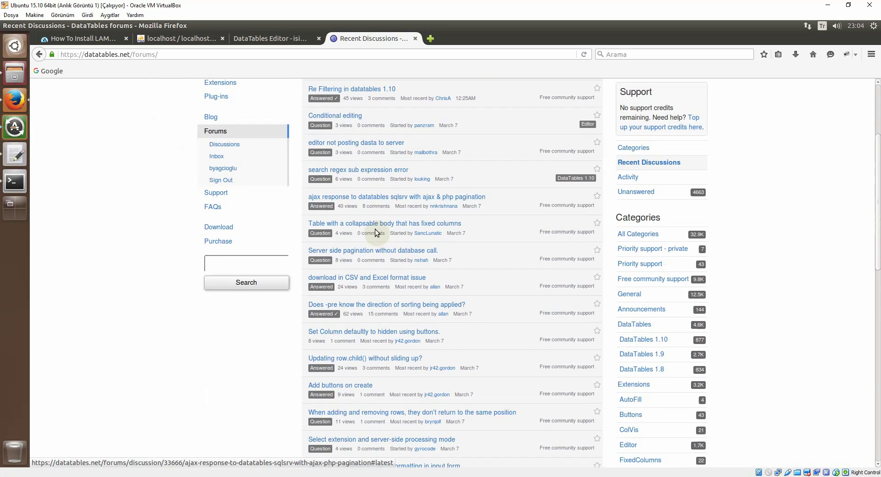
scroll(375, 229, "up", 5)
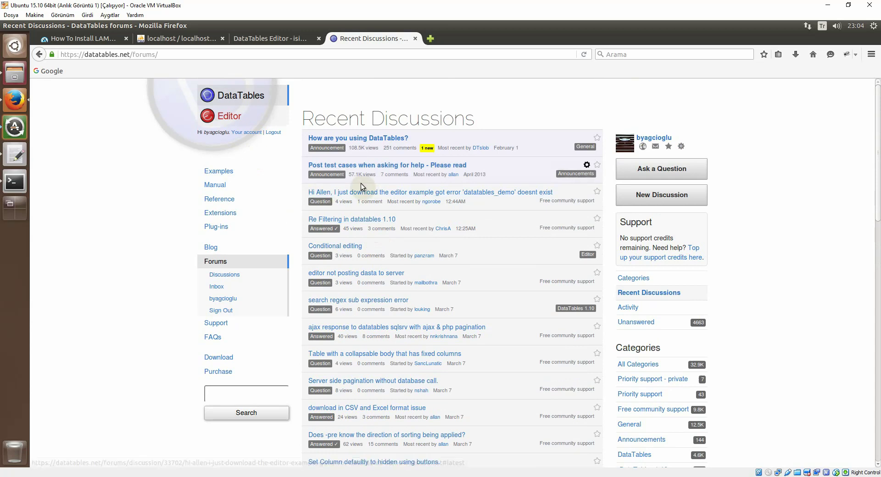
Step: Switch to the phpMyAdmin isimler tab and open Firefox's developer tools with F12
left_click(173, 41)
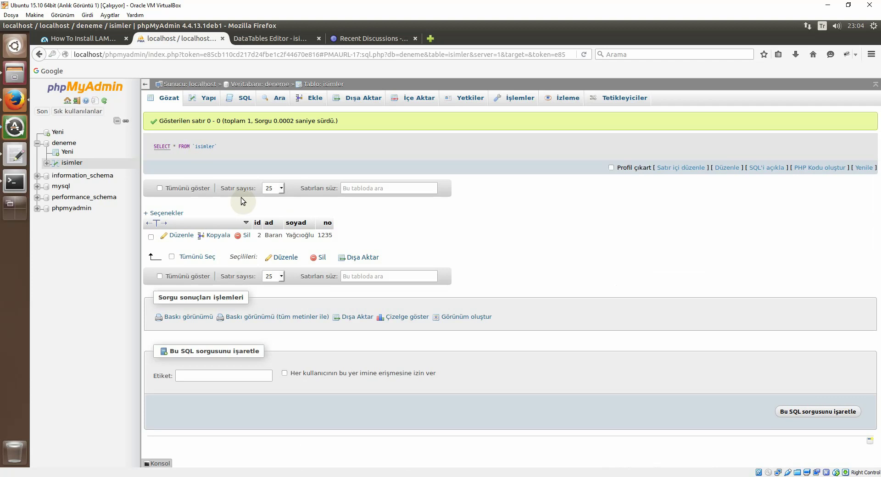
key("F12")
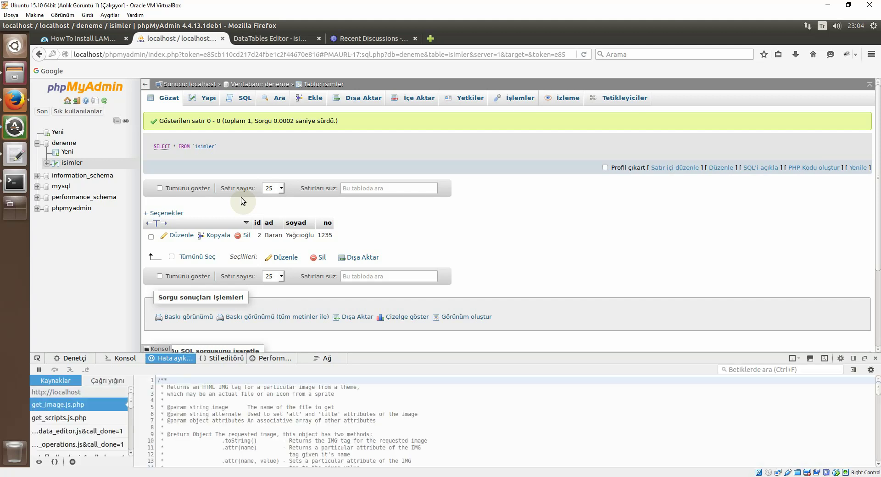